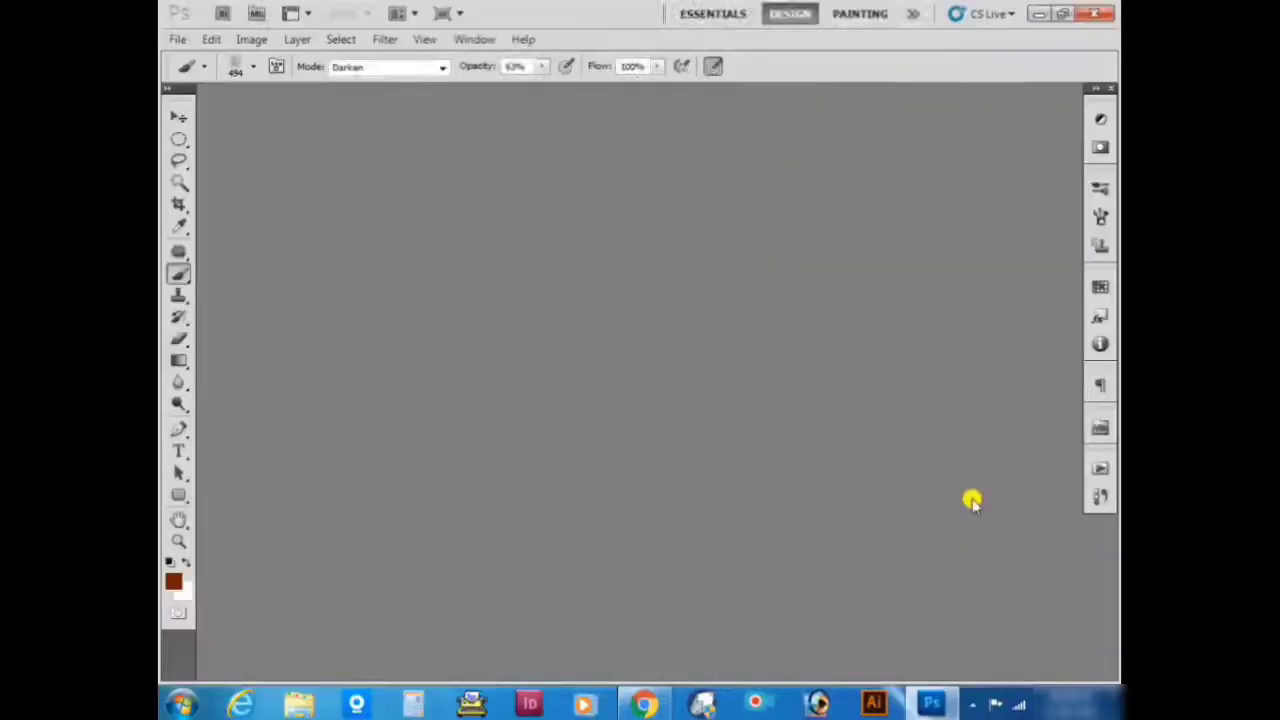
# Open the New document dialog with Ctrl+N.
pyautogui.hotkey('ctrl', 'n')
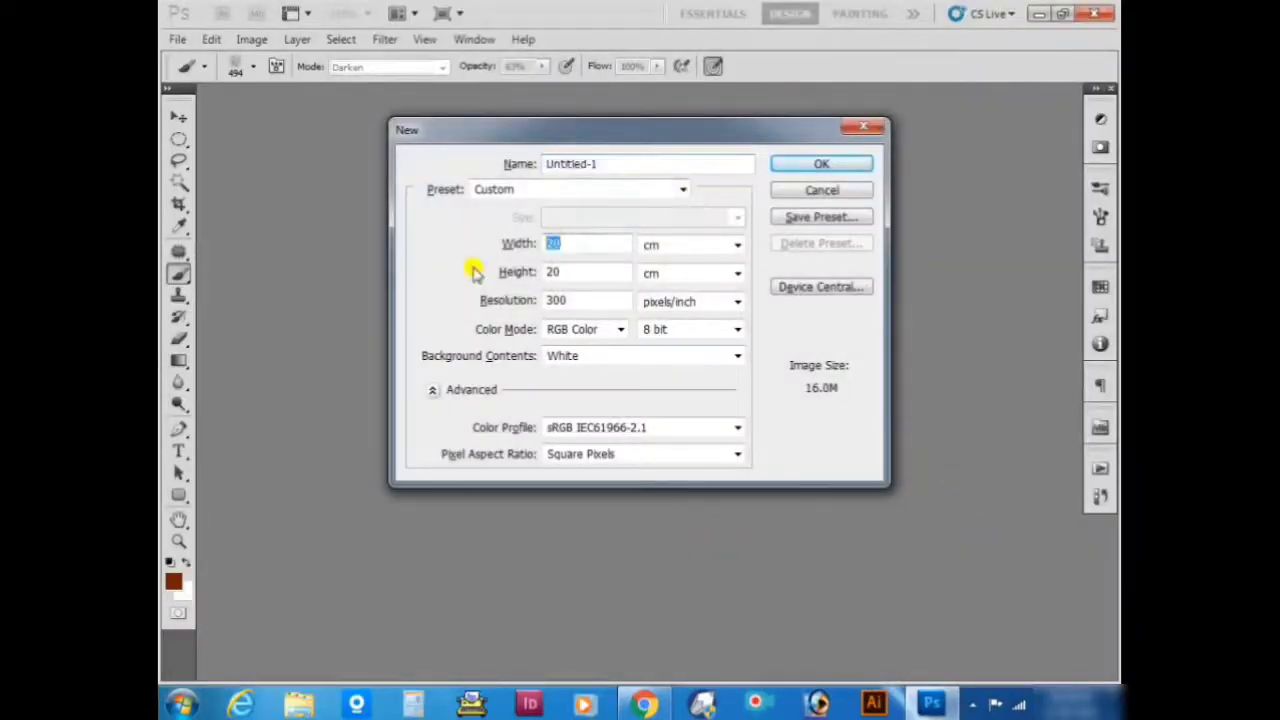
# Create the white 25 × 25 cm, 300 pixels/inch document named 'Deisgn'.
pyautogui.press('Tab')
pyautogui.write('Deisgn')
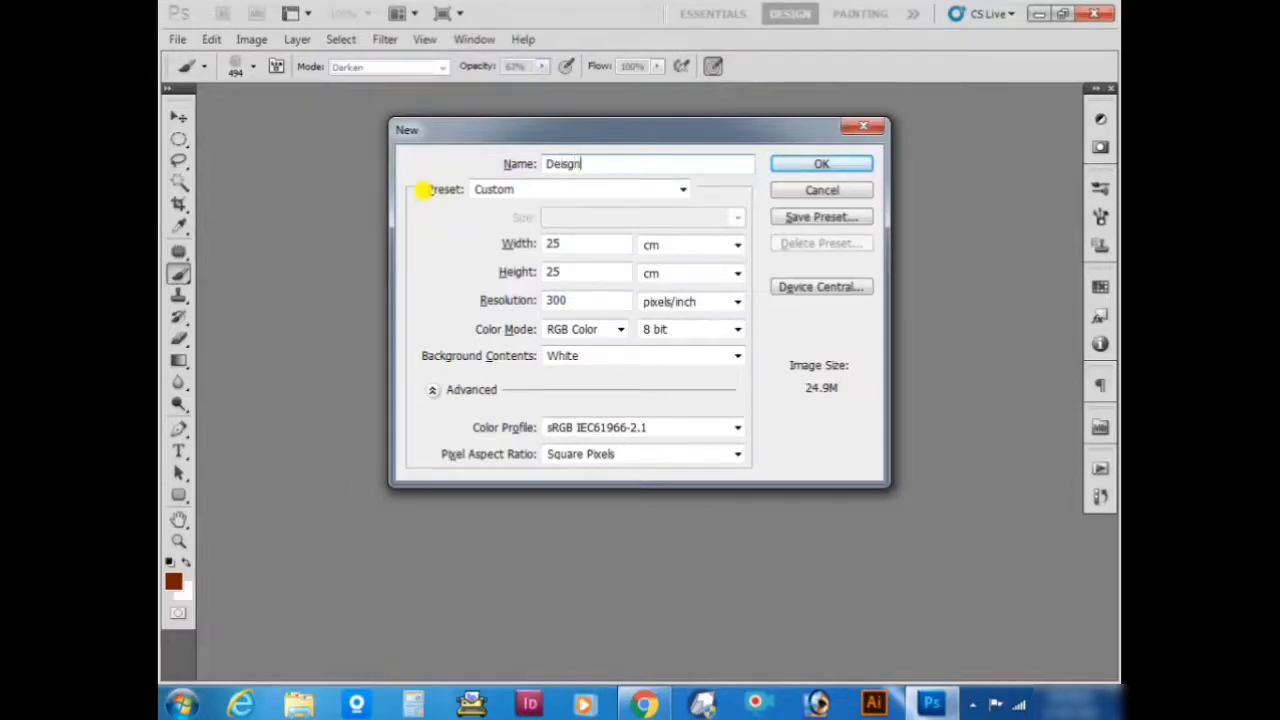
pyautogui.press('Return')
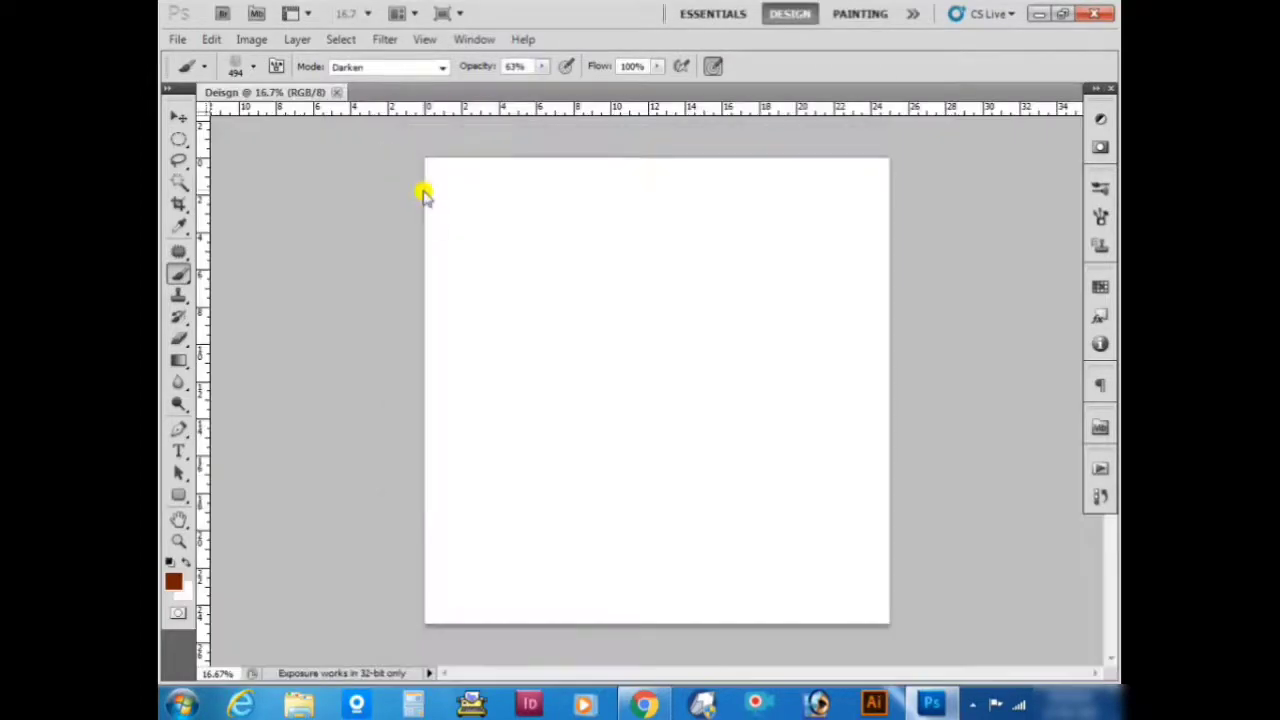
# Pick a brush preset and enlarge it to size 900.
pyautogui.click(254, 67)
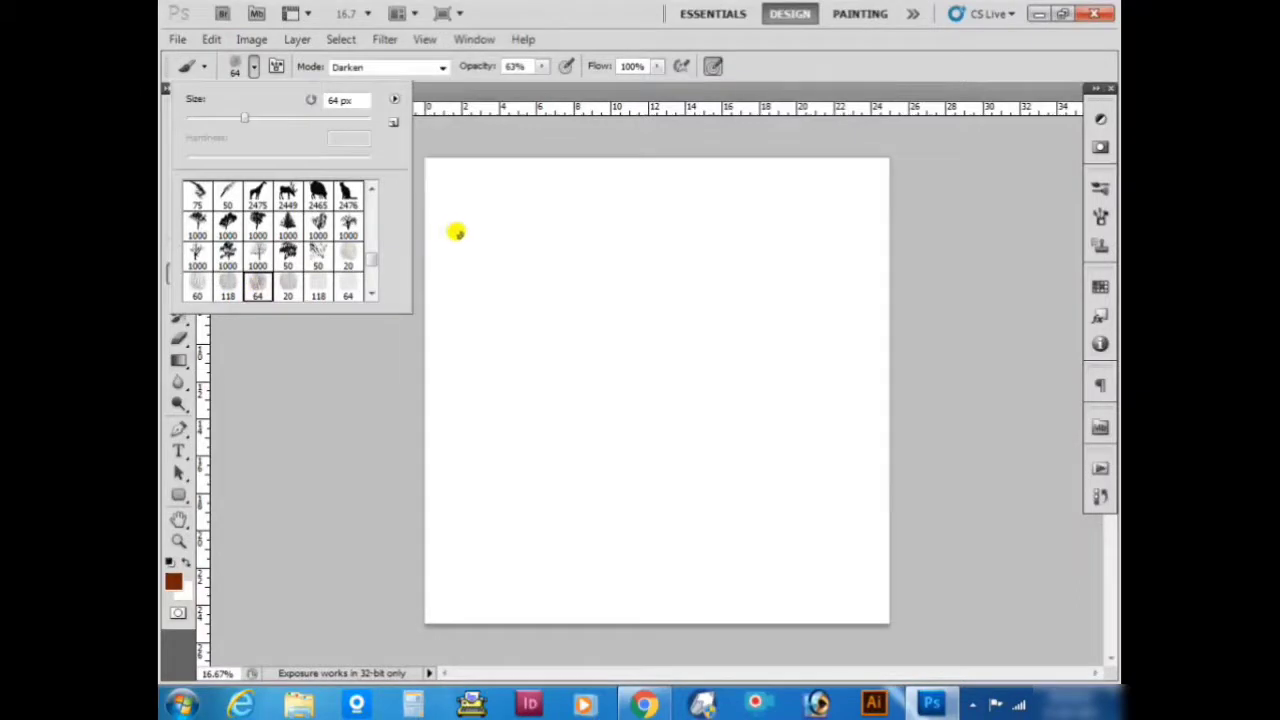
pyautogui.click(263, 66)
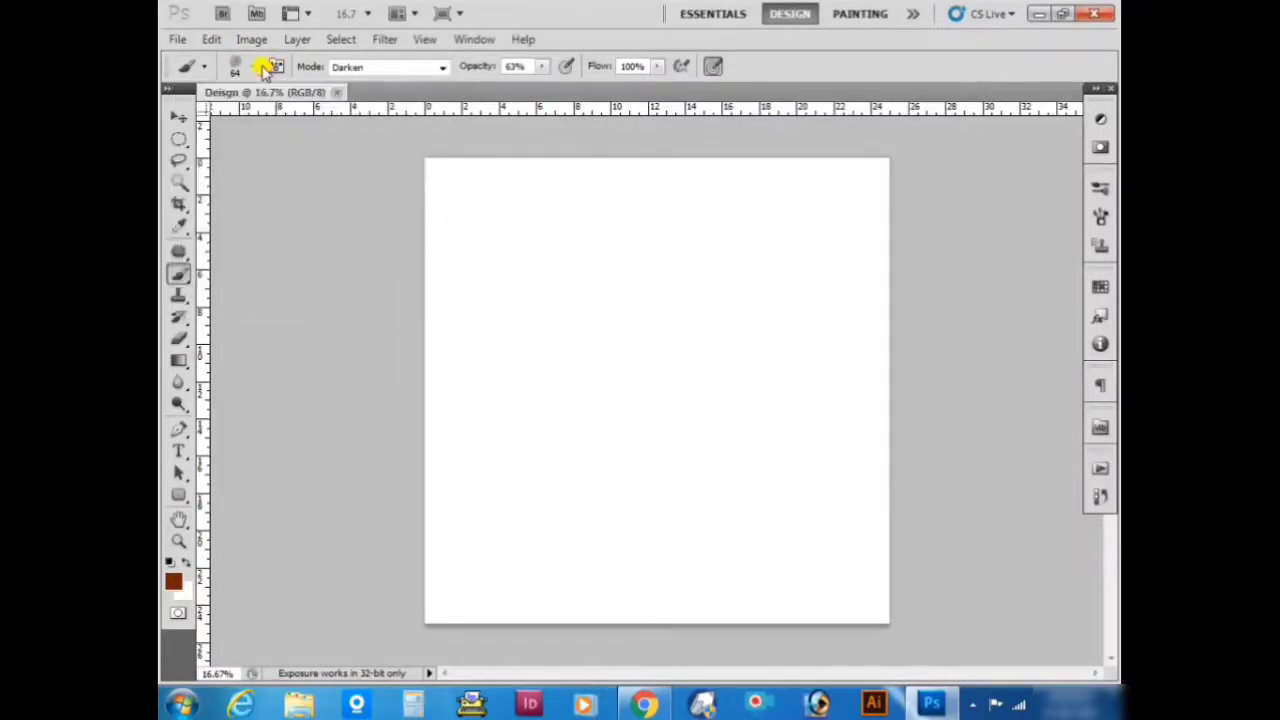
pyautogui.press(']')
pyautogui.press(']')
pyautogui.press(']')
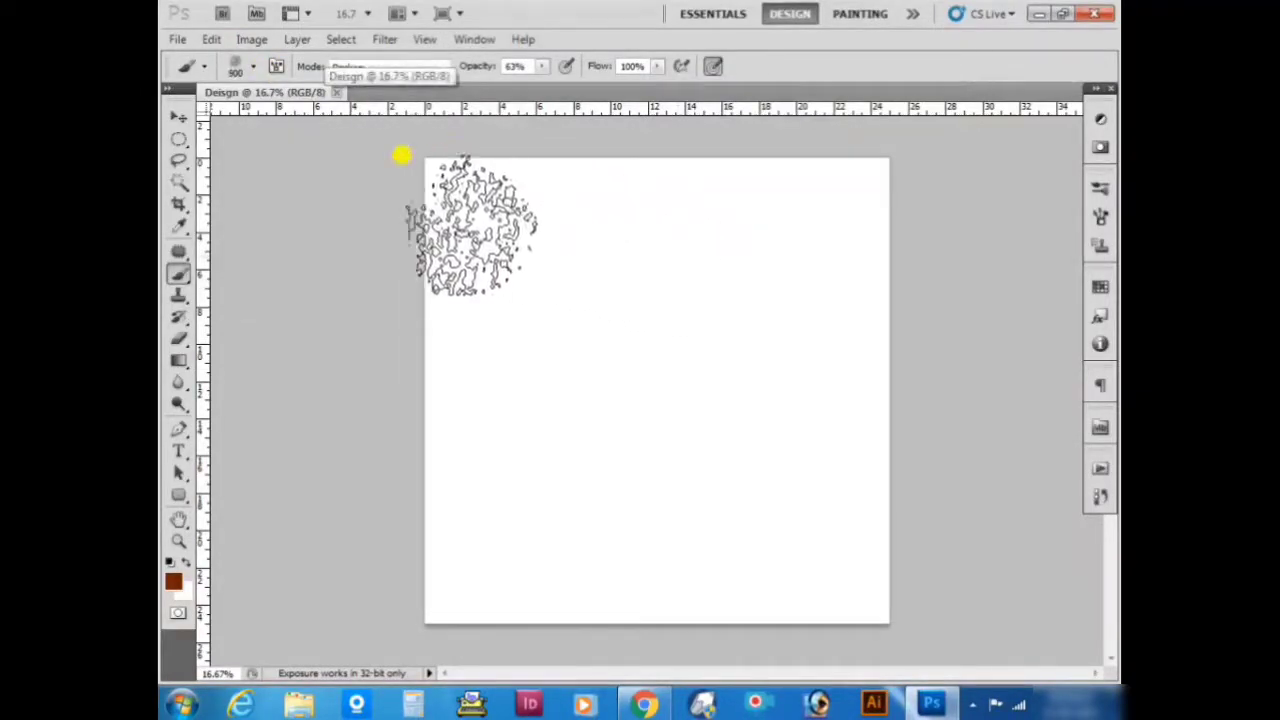
# Set the foreground colour to burnt orange #b75800 and return to the Brush tool.
pyautogui.click(174, 585)
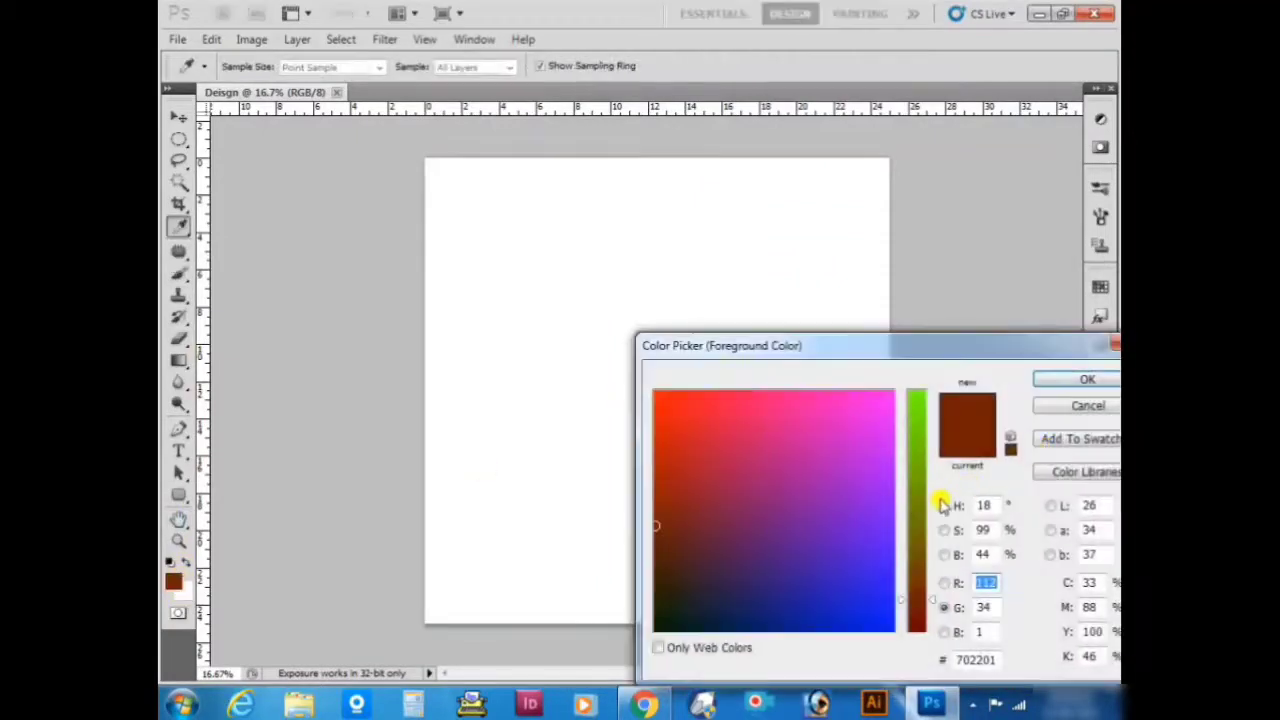
pyautogui.moveTo(914, 527); pyautogui.dragTo(918, 480)
pyautogui.moveTo(684, 420); pyautogui.dragTo(620, 352)
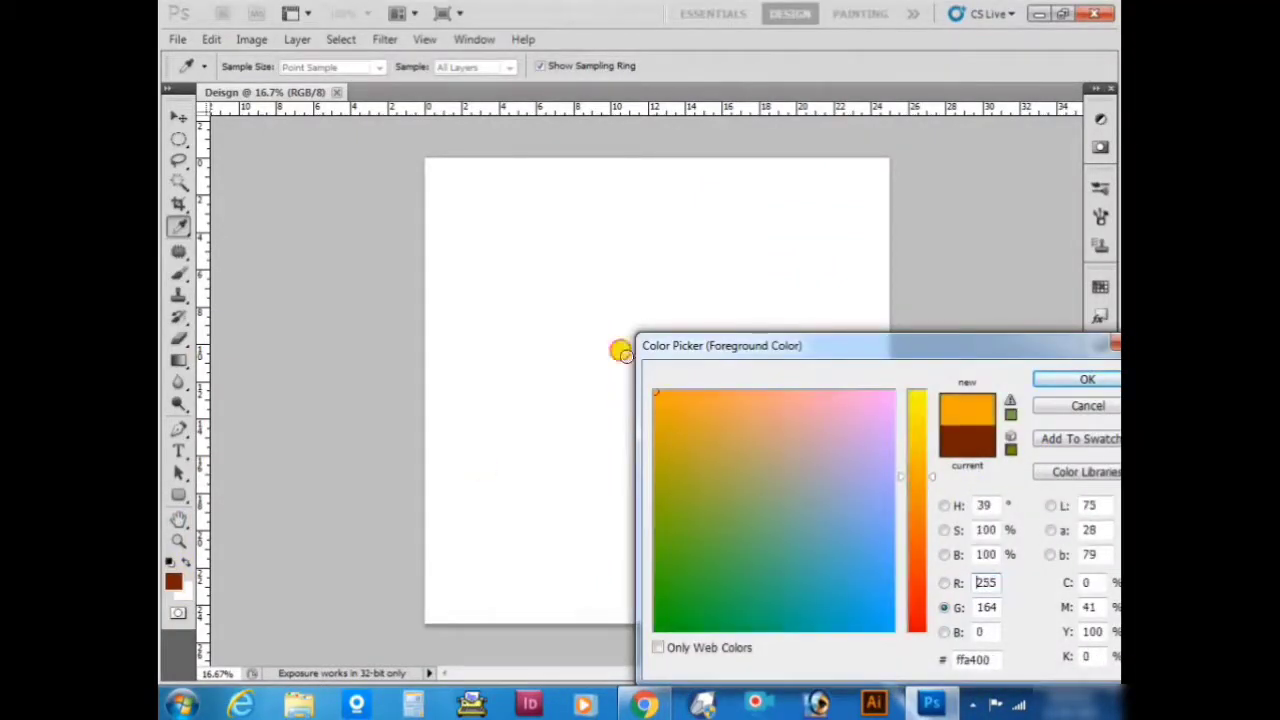
pyautogui.moveTo(918, 508); pyautogui.dragTo(913, 518)
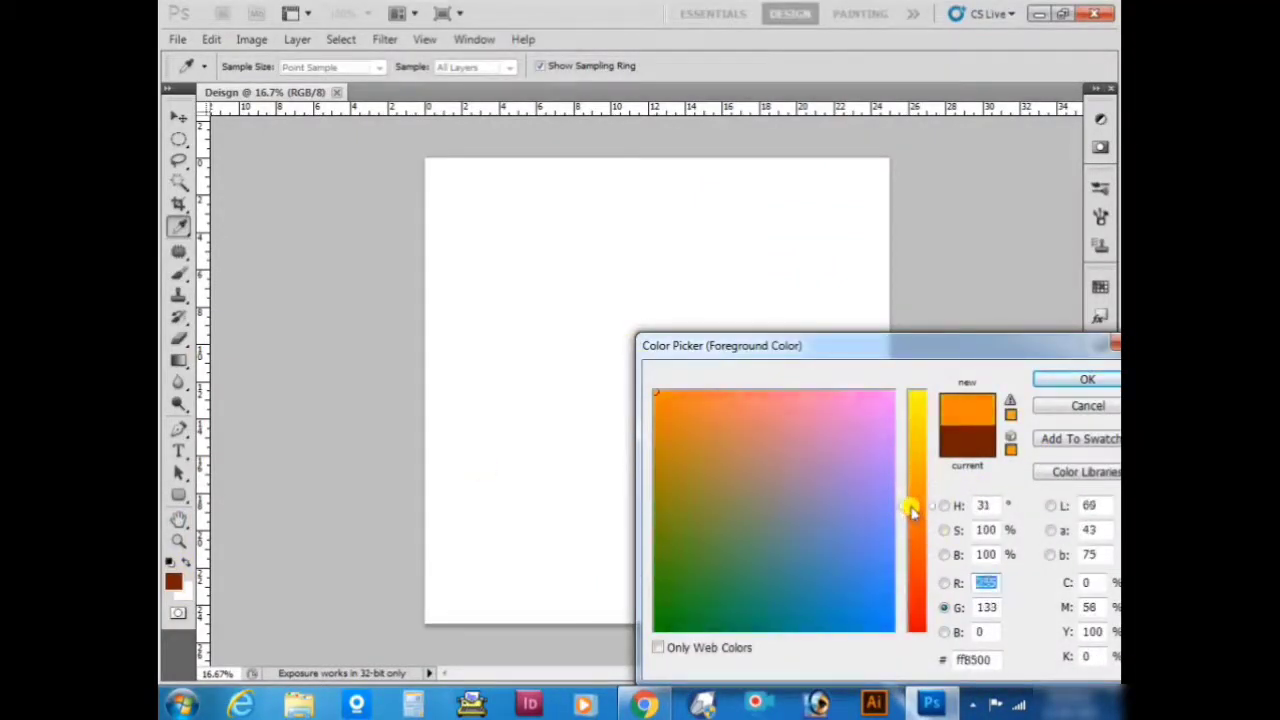
pyautogui.click(651, 430)
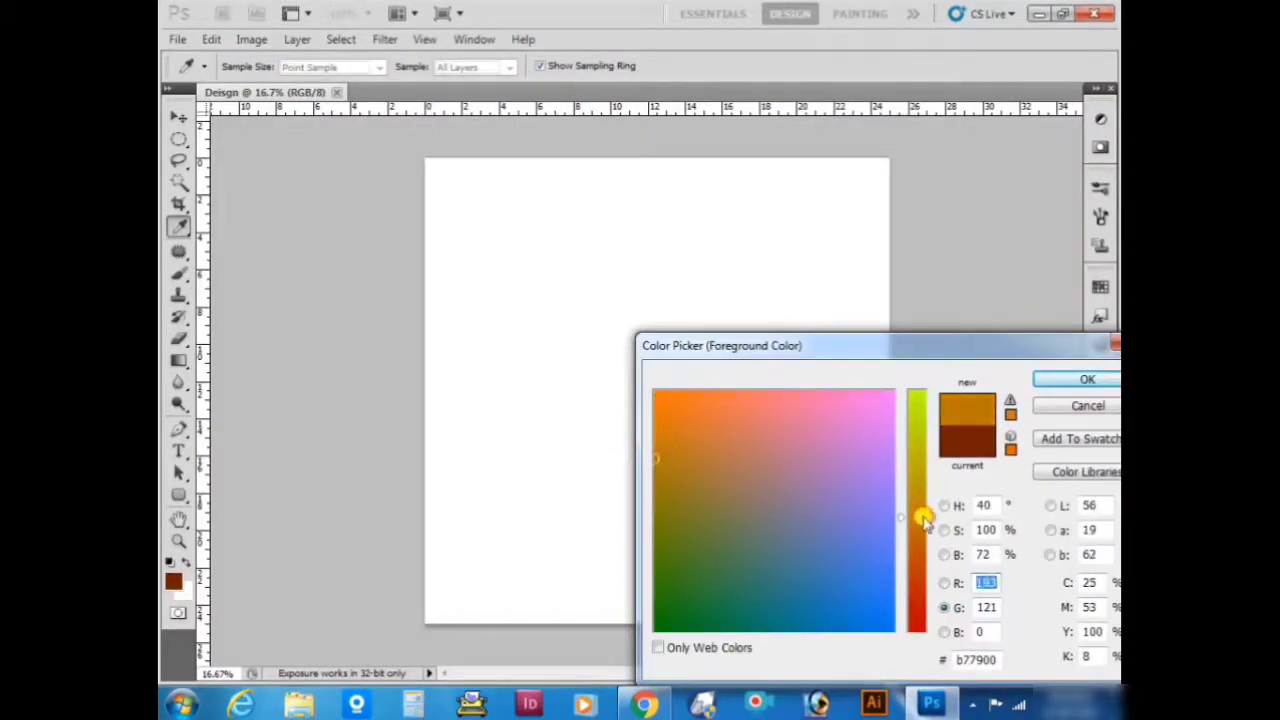
pyautogui.moveTo(922, 524); pyautogui.dragTo(918, 548)
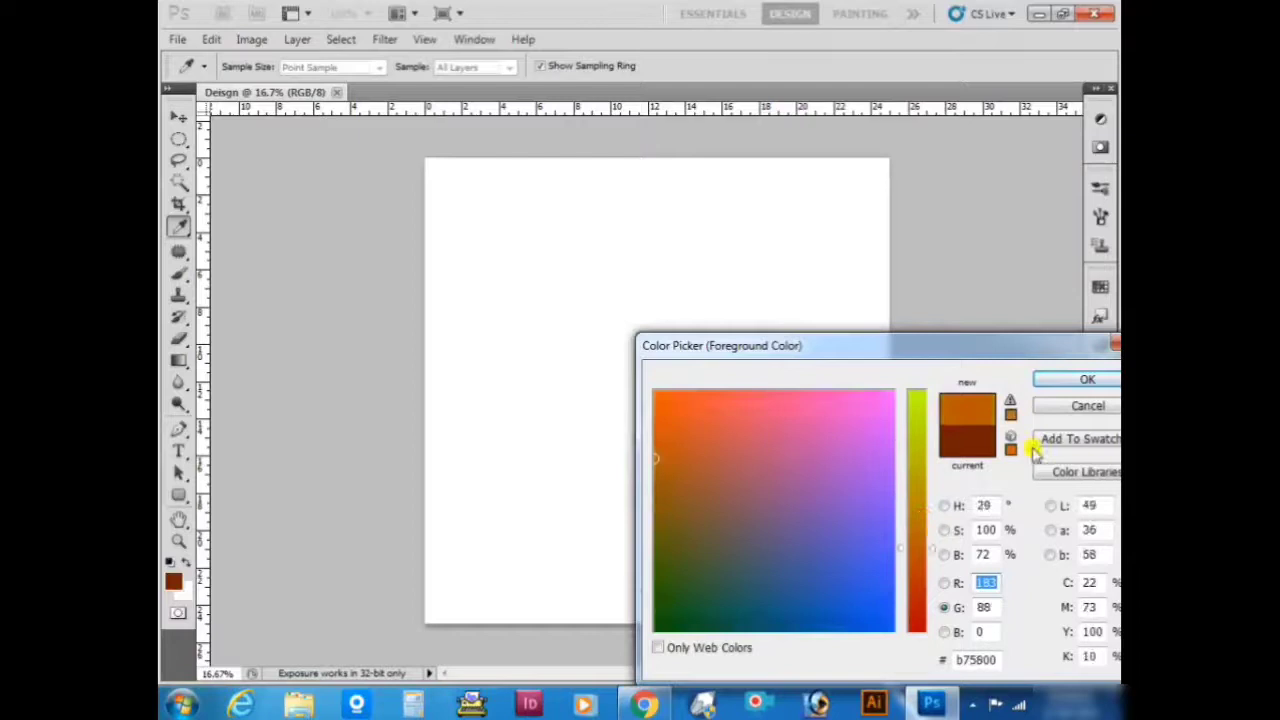
pyautogui.click(1085, 380)
pyautogui.press('b')
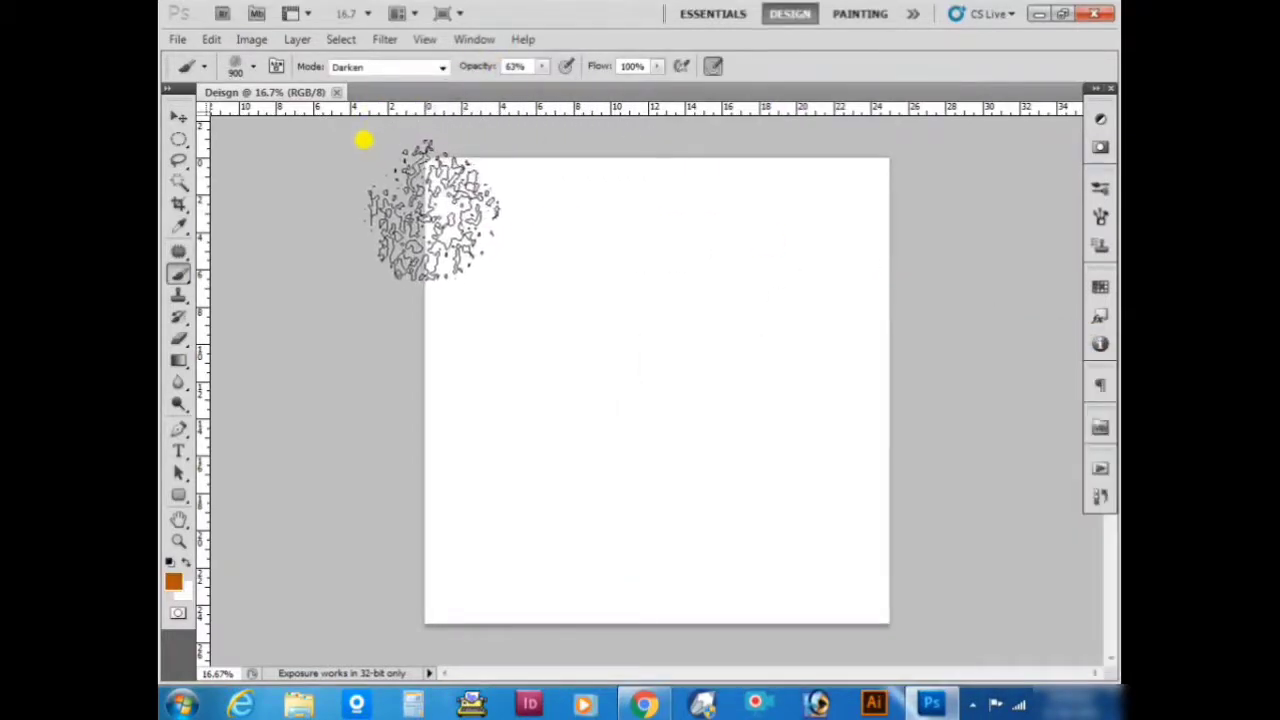
# Reduce the brush to 700 and paint orange over the whole canvas.
pyautogui.press('[')
pyautogui.press('[')
pyautogui.moveTo(386, 143)
pyautogui.mouseDown()
pyautogui.moveTo(397, 126)
pyautogui.moveTo(369, 161)
pyautogui.moveTo(608, 103)
pyautogui.moveTo(866, 131)
pyautogui.moveTo(883, 174)
pyautogui.mouseUp()
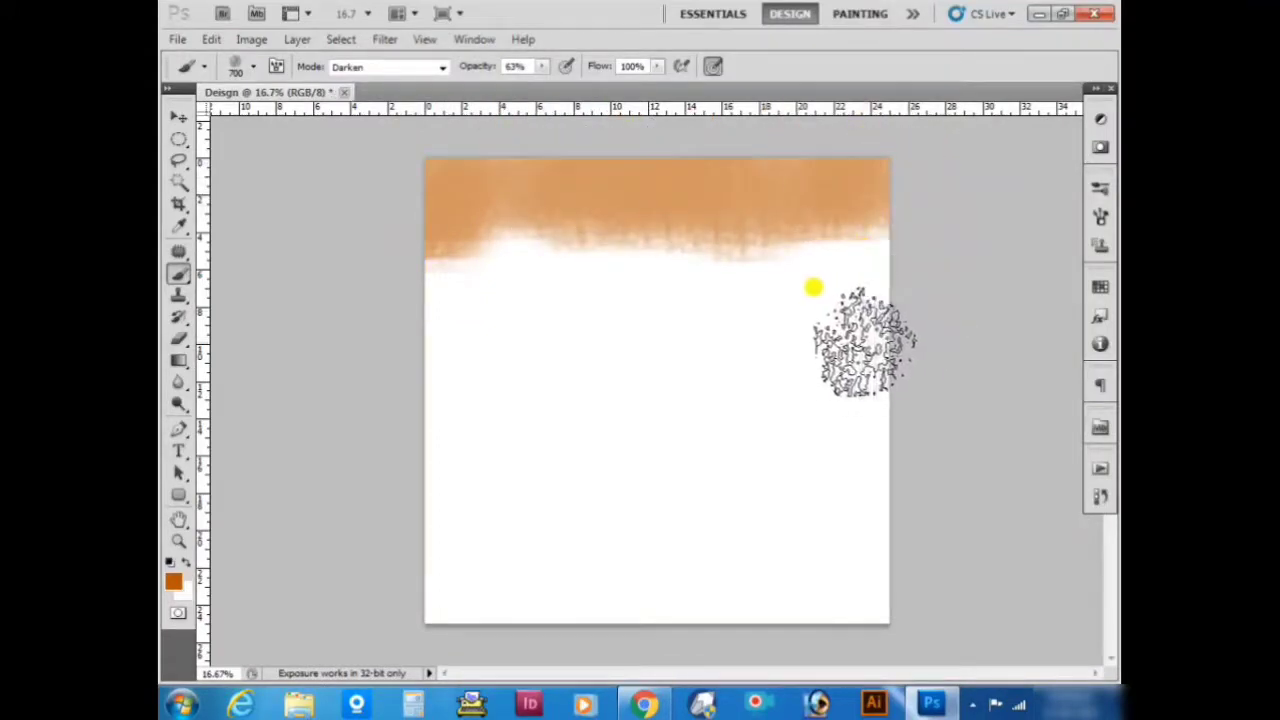
pyautogui.moveTo(457, 151)
pyautogui.mouseDown()
pyautogui.moveTo(530, 200)
pyautogui.moveTo(666, 237)
pyautogui.moveTo(331, 320)
pyautogui.moveTo(323, 274)
pyautogui.moveTo(586, 375)
pyautogui.moveTo(580, 417)
pyautogui.moveTo(866, 489)
pyautogui.moveTo(434, 563)
pyautogui.moveTo(600, 525)
pyautogui.moveTo(729, 414)
pyautogui.moveTo(714, 566)
pyautogui.mouseUp()
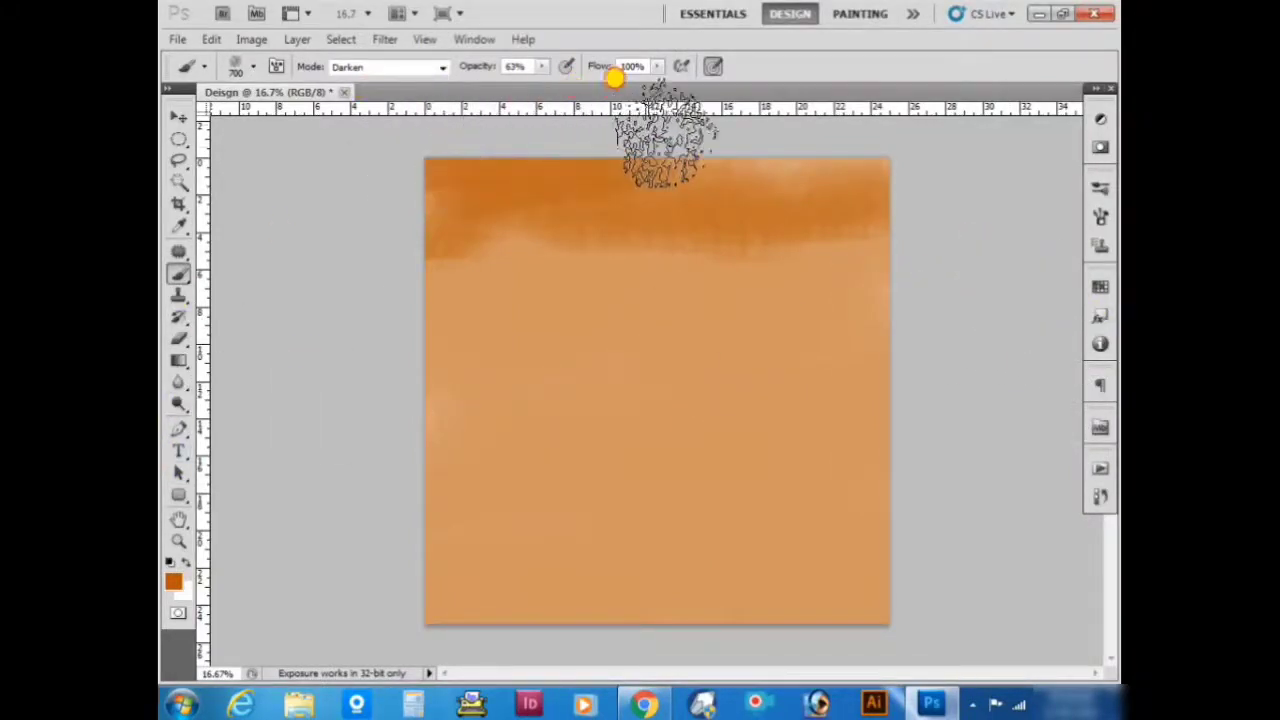
pyautogui.moveTo(709, 143); pyautogui.dragTo(857, 129)
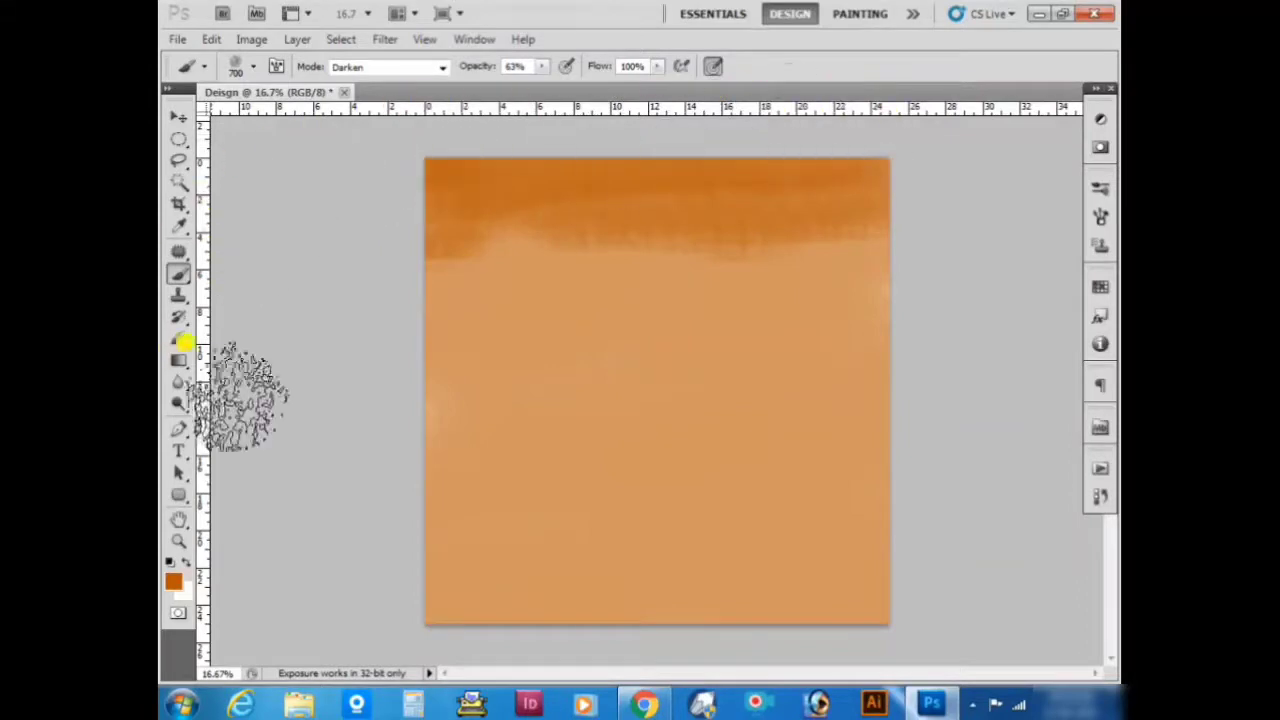
# Switch to a redder orange and paint a deep orange band across the upper half.
pyautogui.click(174, 580)
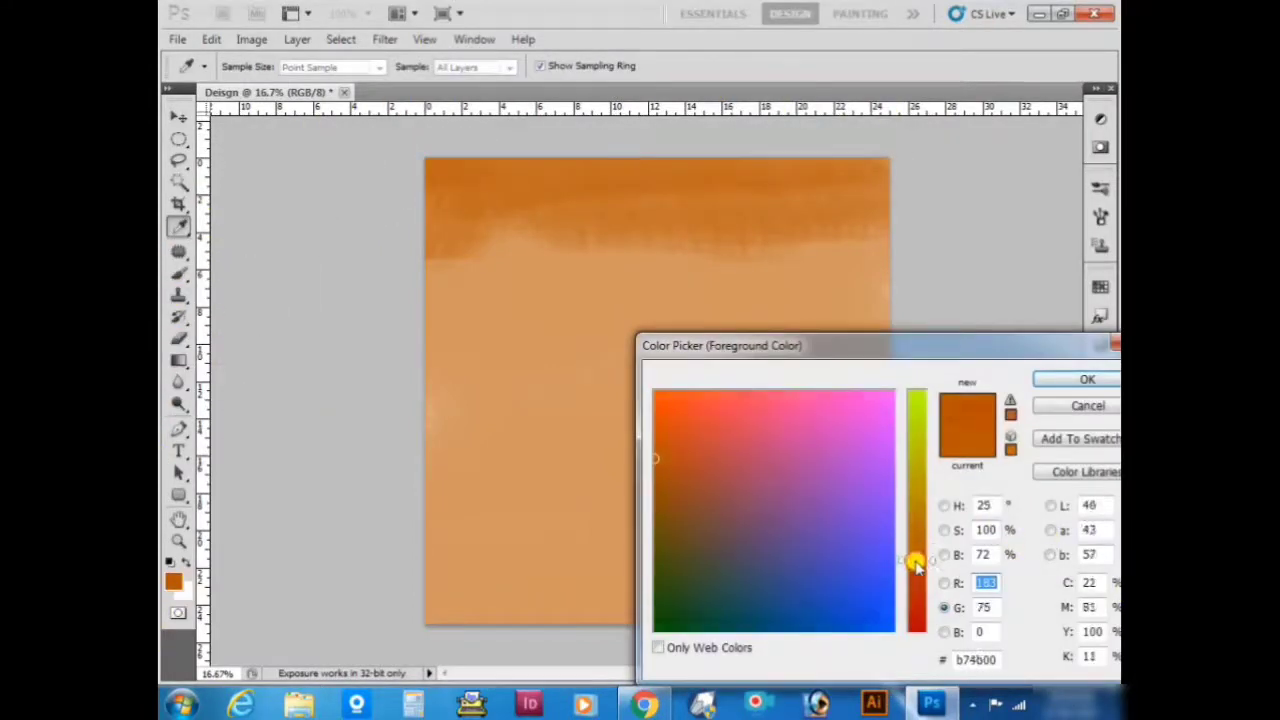
pyautogui.click(1075, 380)
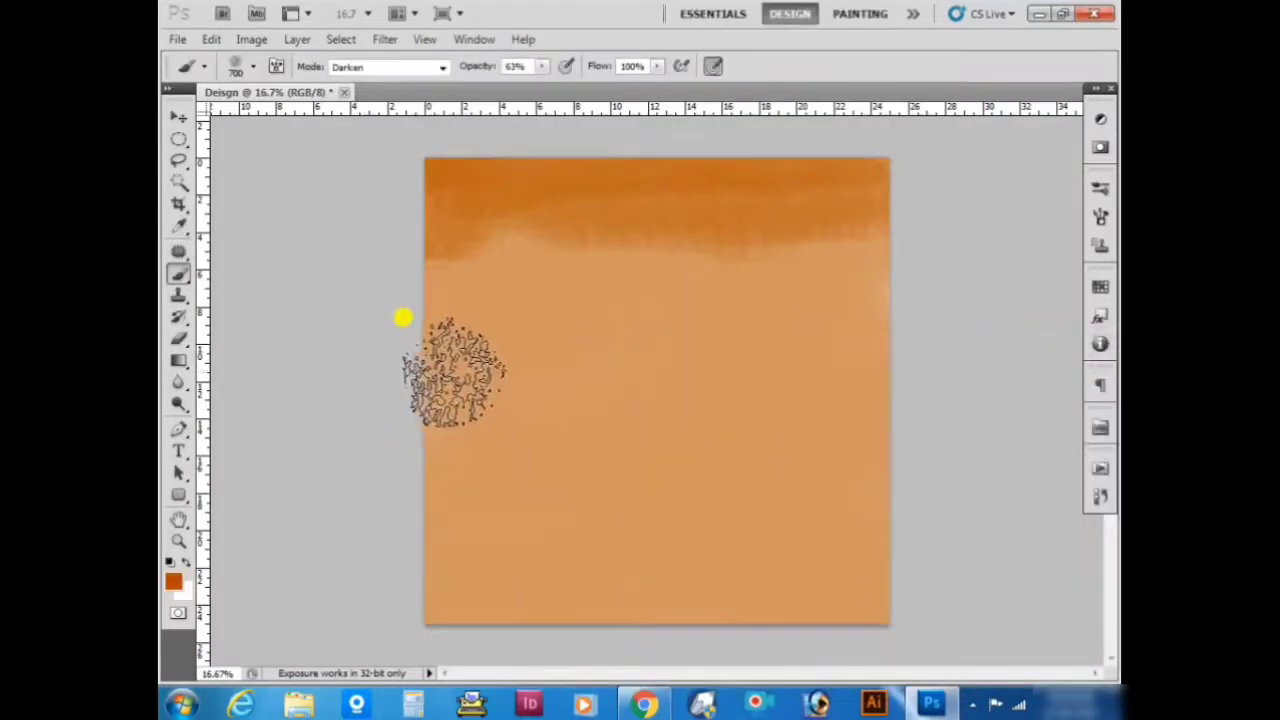
pyautogui.moveTo(389, 315)
pyautogui.mouseDown()
pyautogui.moveTo(458, 284)
pyautogui.moveTo(420, 289)
pyautogui.moveTo(451, 263)
pyautogui.moveTo(509, 269)
pyautogui.moveTo(580, 306)
pyautogui.moveTo(621, 283)
pyautogui.moveTo(723, 297)
pyautogui.moveTo(734, 269)
pyautogui.moveTo(720, 277)
pyautogui.moveTo(783, 231)
pyautogui.moveTo(894, 331)
pyautogui.mouseUp()
pyautogui.moveTo(555, 298)
pyautogui.mouseDown()
pyautogui.moveTo(571, 309)
pyautogui.moveTo(491, 309)
pyautogui.moveTo(534, 286)
pyautogui.moveTo(440, 345)
pyautogui.moveTo(523, 266)
pyautogui.moveTo(629, 334)
pyautogui.moveTo(591, 309)
pyautogui.moveTo(667, 315)
pyautogui.moveTo(694, 263)
pyautogui.moveTo(680, 286)
pyautogui.moveTo(755, 318)
pyautogui.mouseUp()
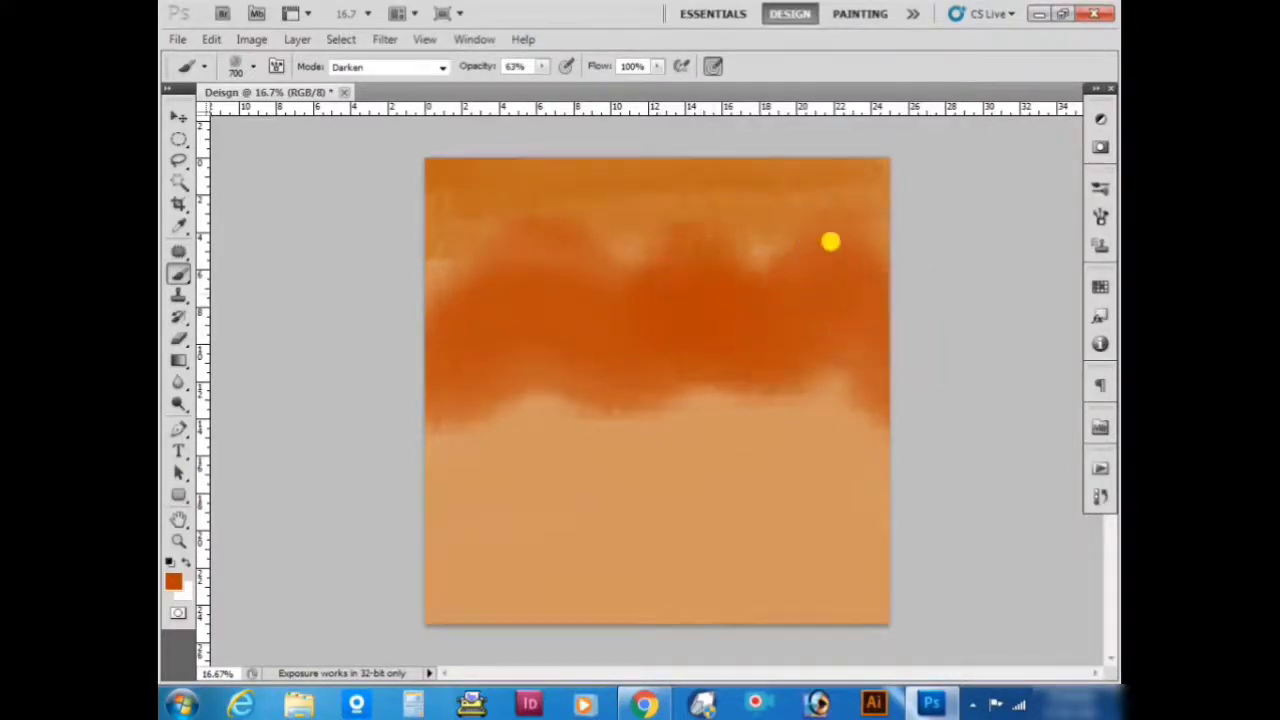
# Choose dark red #9a2300 and brush a wavy band across the middle at 100% opacity.
pyautogui.click(175, 584)
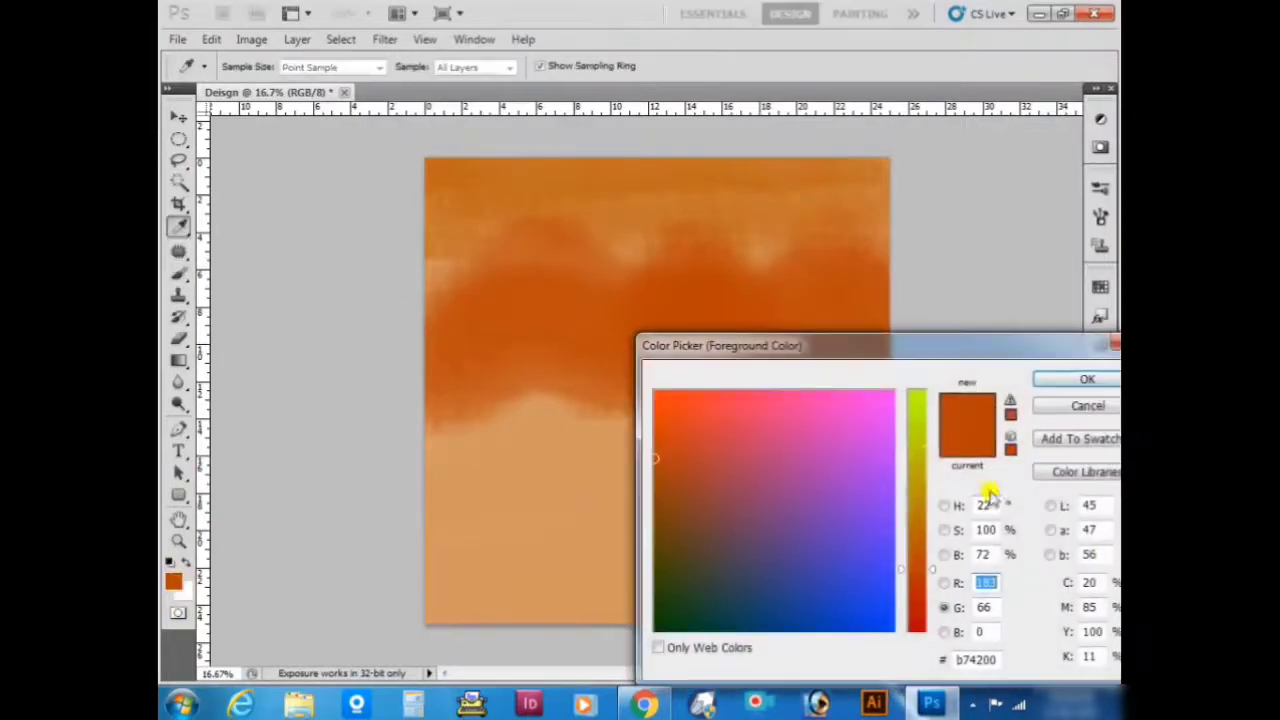
pyautogui.moveTo(916, 565); pyautogui.dragTo(918, 597)
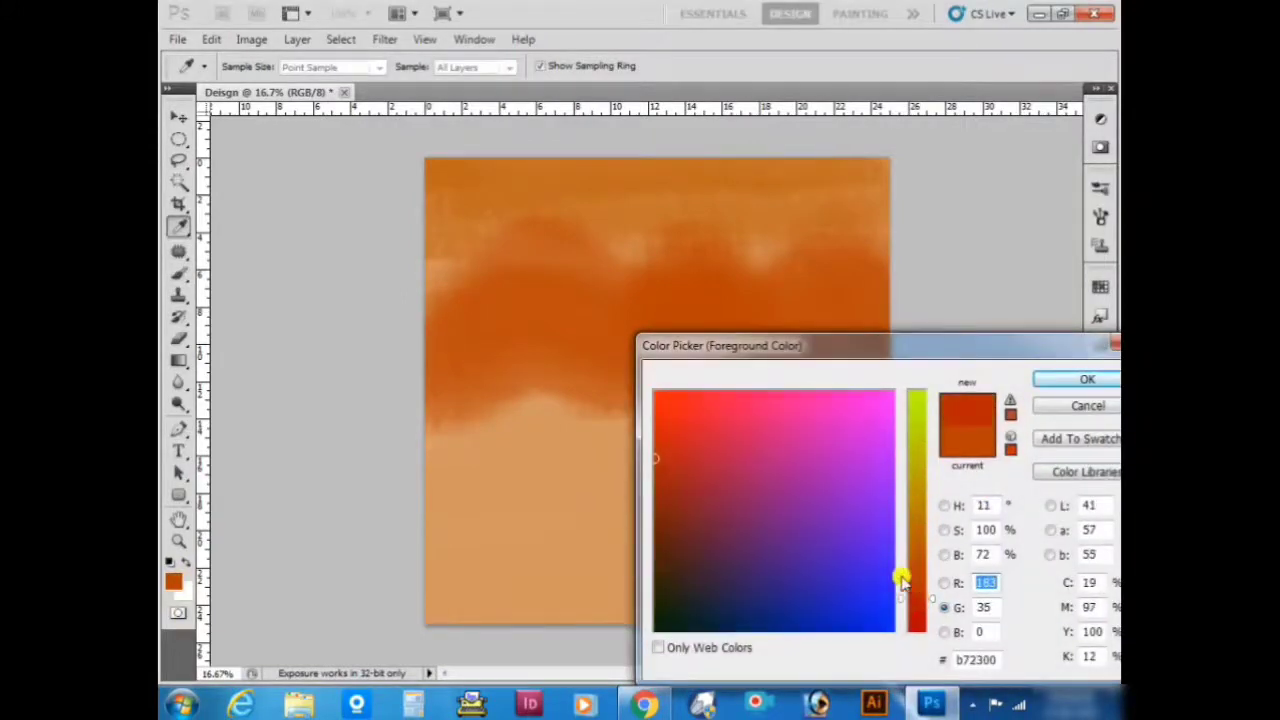
pyautogui.click(656, 486)
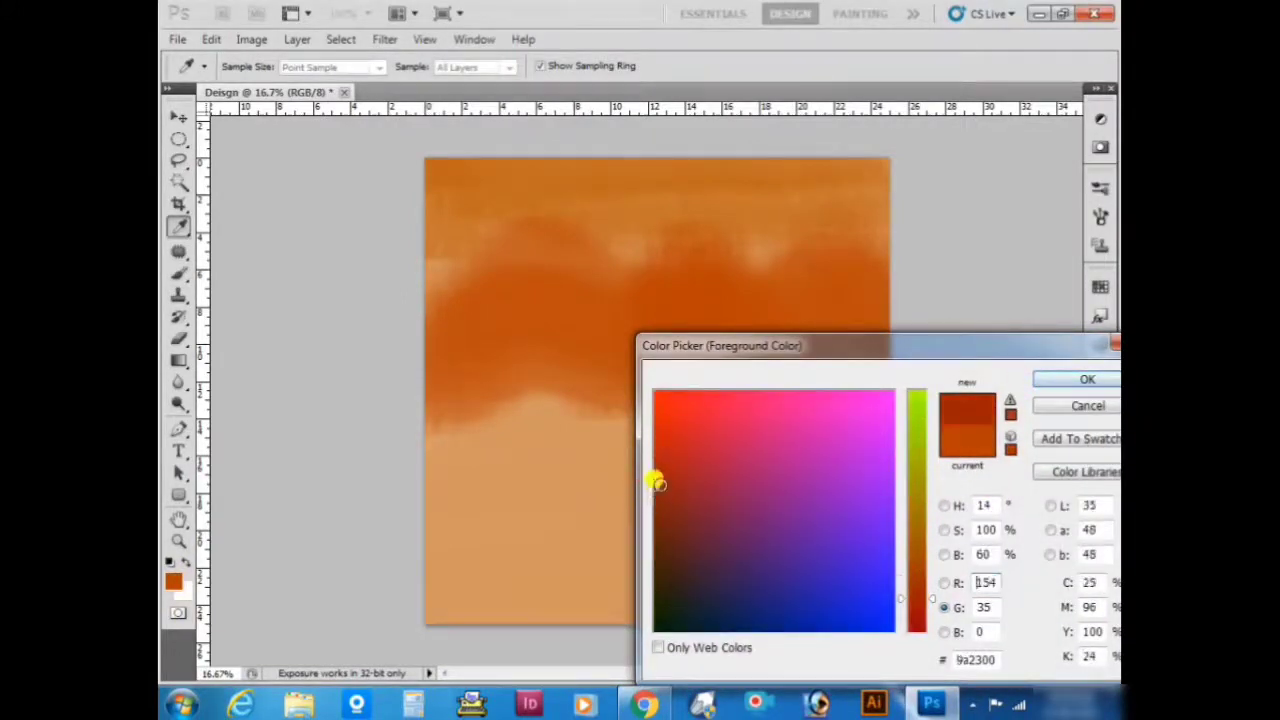
pyautogui.click(1080, 380)
pyautogui.press('b')
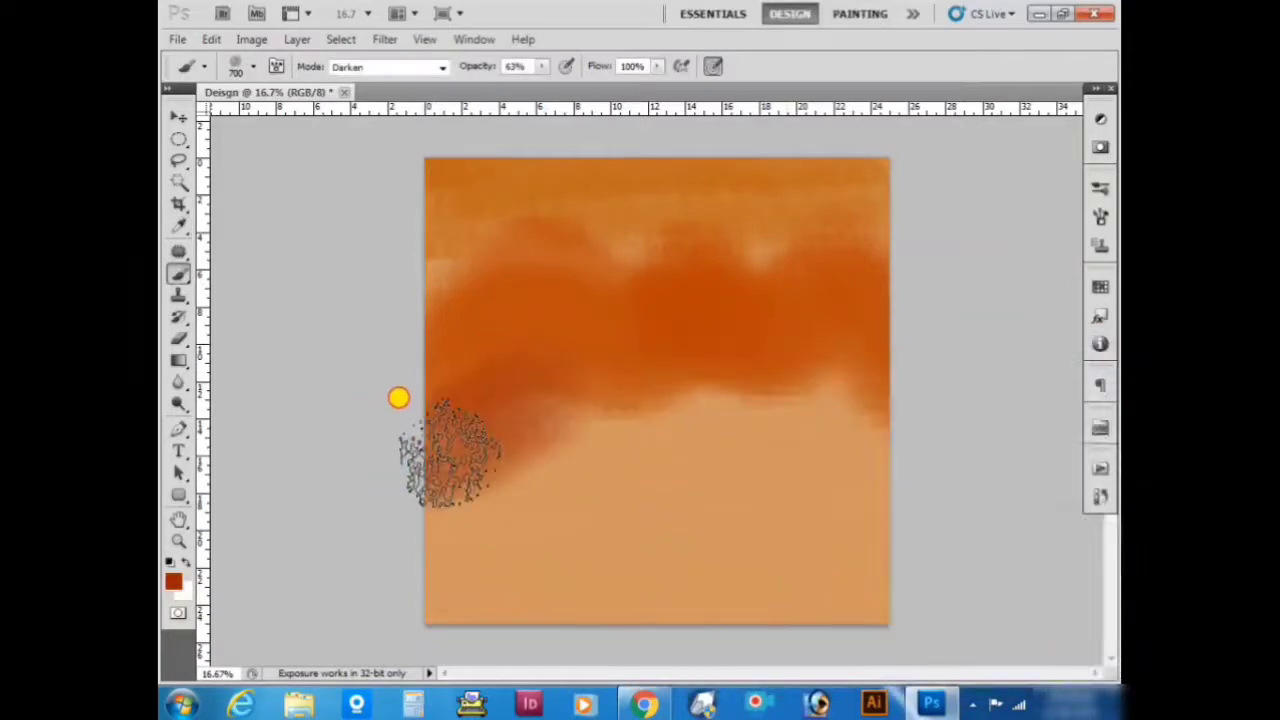
pyautogui.moveTo(523, 400)
pyautogui.mouseDown()
pyautogui.moveTo(534, 417)
pyautogui.moveTo(577, 400)
pyautogui.moveTo(625, 425)
pyautogui.moveTo(732, 364)
pyautogui.moveTo(818, 421)
pyautogui.moveTo(788, 412)
pyautogui.moveTo(857, 414)
pyautogui.moveTo(834, 457)
pyautogui.moveTo(751, 423)
pyautogui.moveTo(457, 486)
pyautogui.mouseUp()
pyautogui.moveTo(646, 451); pyautogui.dragTo(437, 529)
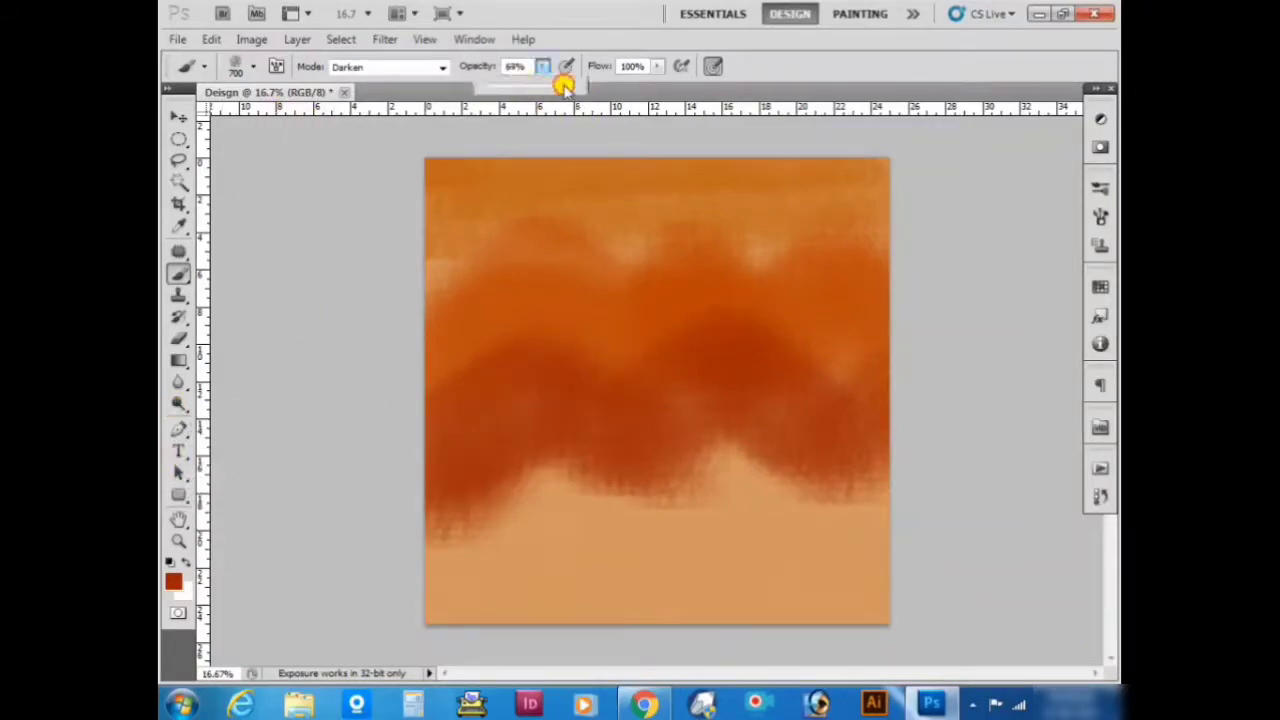
pyautogui.moveTo(564, 86); pyautogui.dragTo(586, 88)
pyautogui.moveTo(420, 411)
pyautogui.mouseDown()
pyautogui.moveTo(469, 343)
pyautogui.moveTo(637, 371)
pyautogui.moveTo(746, 366)
pyautogui.moveTo(810, 400)
pyautogui.moveTo(855, 460)
pyautogui.mouseUp()
# Set the foreground colour to deep brown #602302.
pyautogui.click(177, 586)
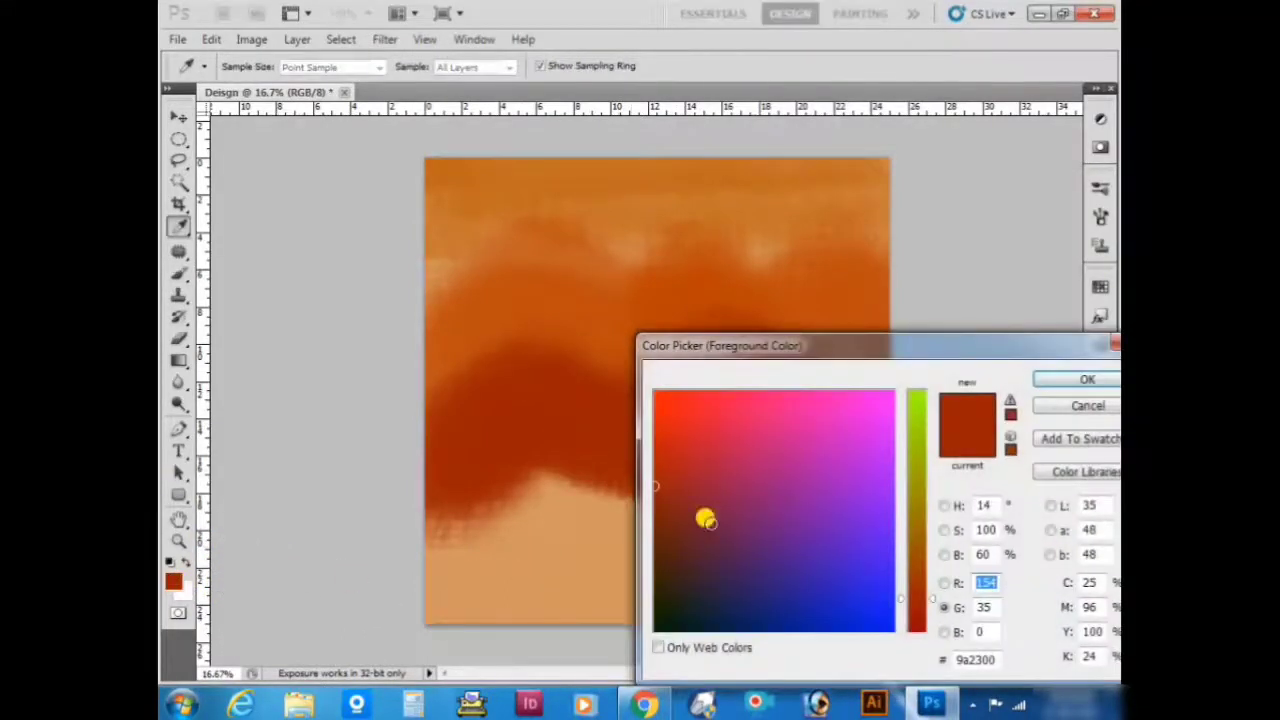
pyautogui.click(651, 529)
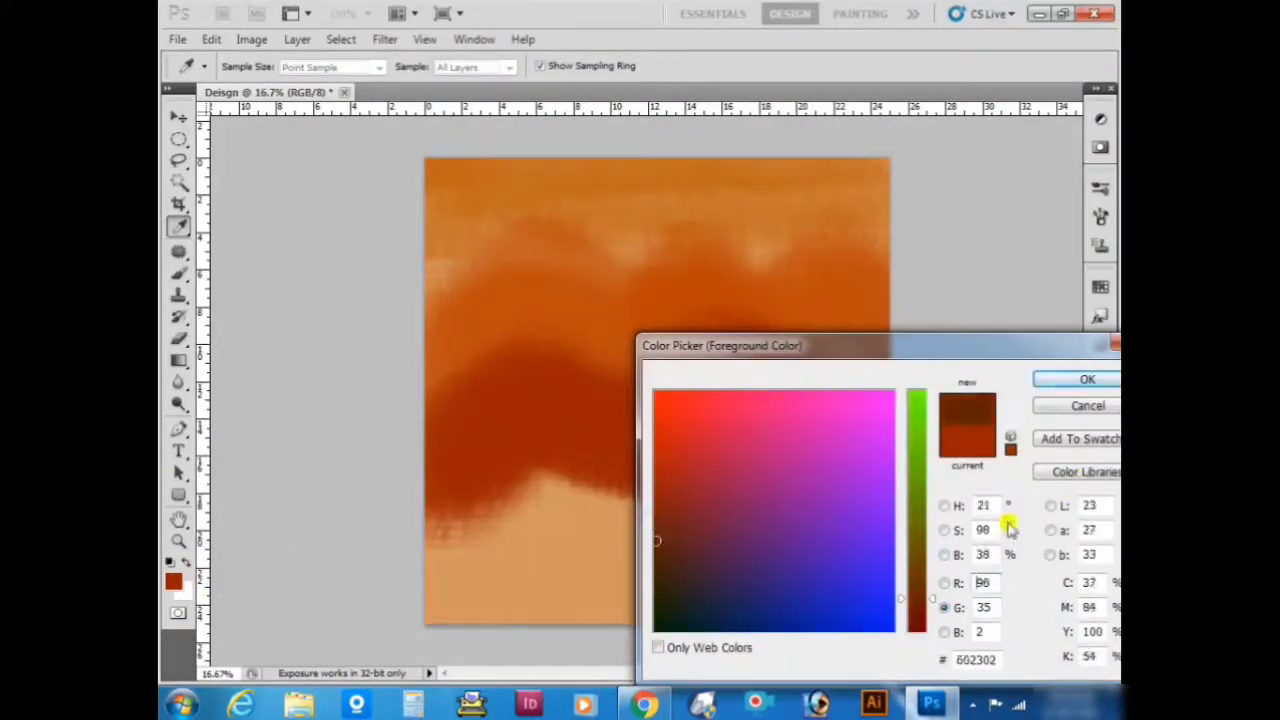
pyautogui.click(1100, 380)
# Cover the tan strip across the lower canvas with dark brown, then reselect the Brush tool.
pyautogui.moveTo(389, 471)
pyautogui.mouseDown()
pyautogui.moveTo(502, 415)
pyautogui.moveTo(511, 443)
pyautogui.moveTo(500, 429)
pyautogui.moveTo(560, 443)
pyautogui.moveTo(702, 430)
pyautogui.moveTo(780, 480)
pyautogui.moveTo(754, 451)
pyautogui.moveTo(829, 477)
pyautogui.moveTo(891, 432)
pyautogui.mouseUp()
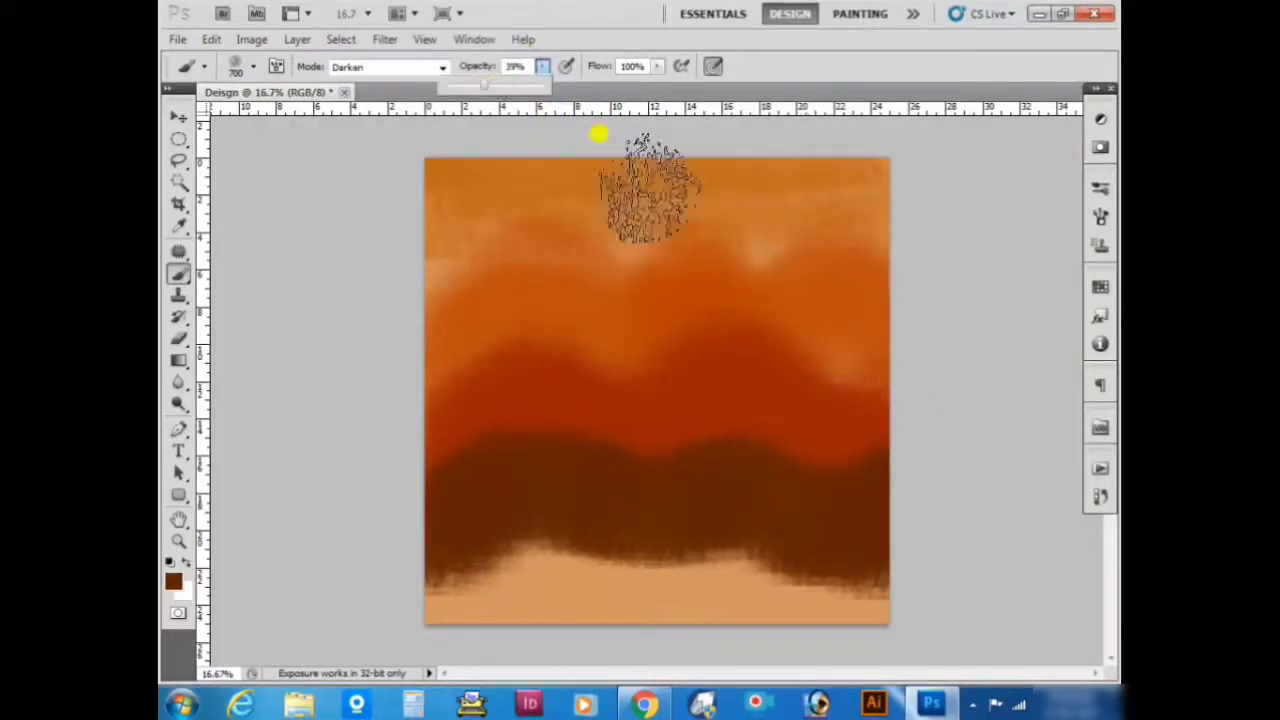
pyautogui.click(840, 320)
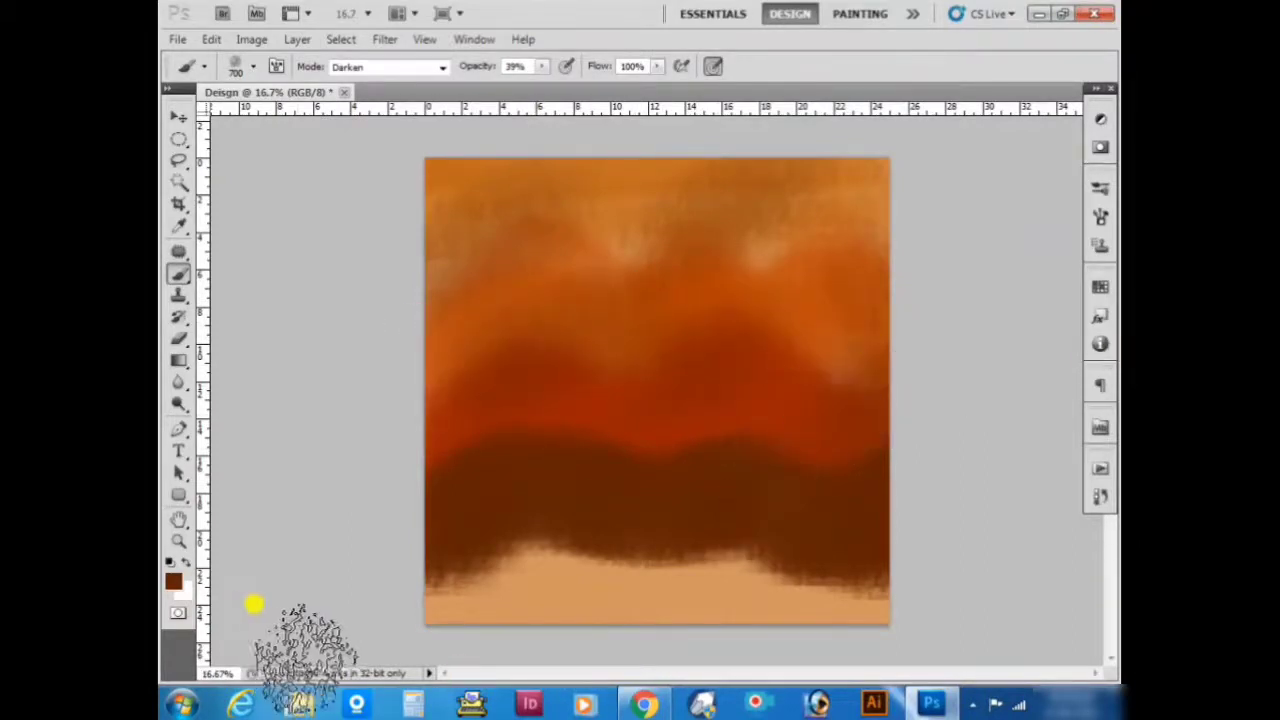
pyautogui.click(173, 581)
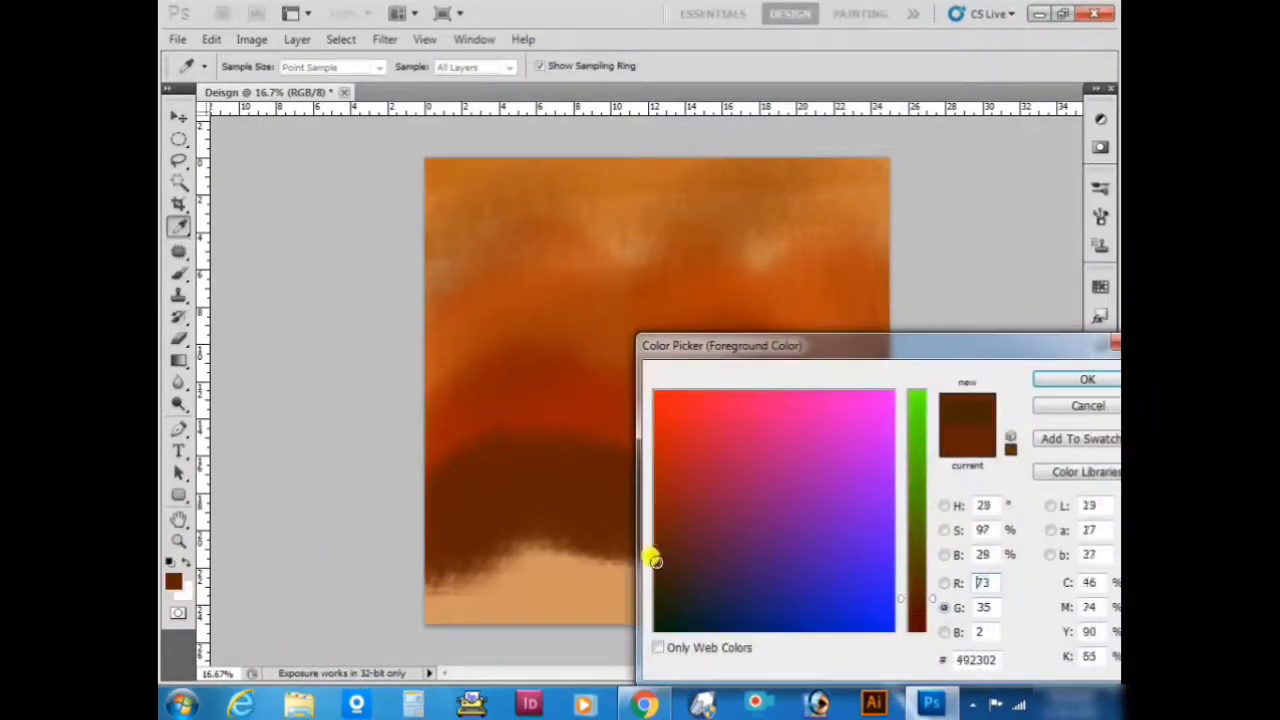
pyautogui.click(1075, 382)
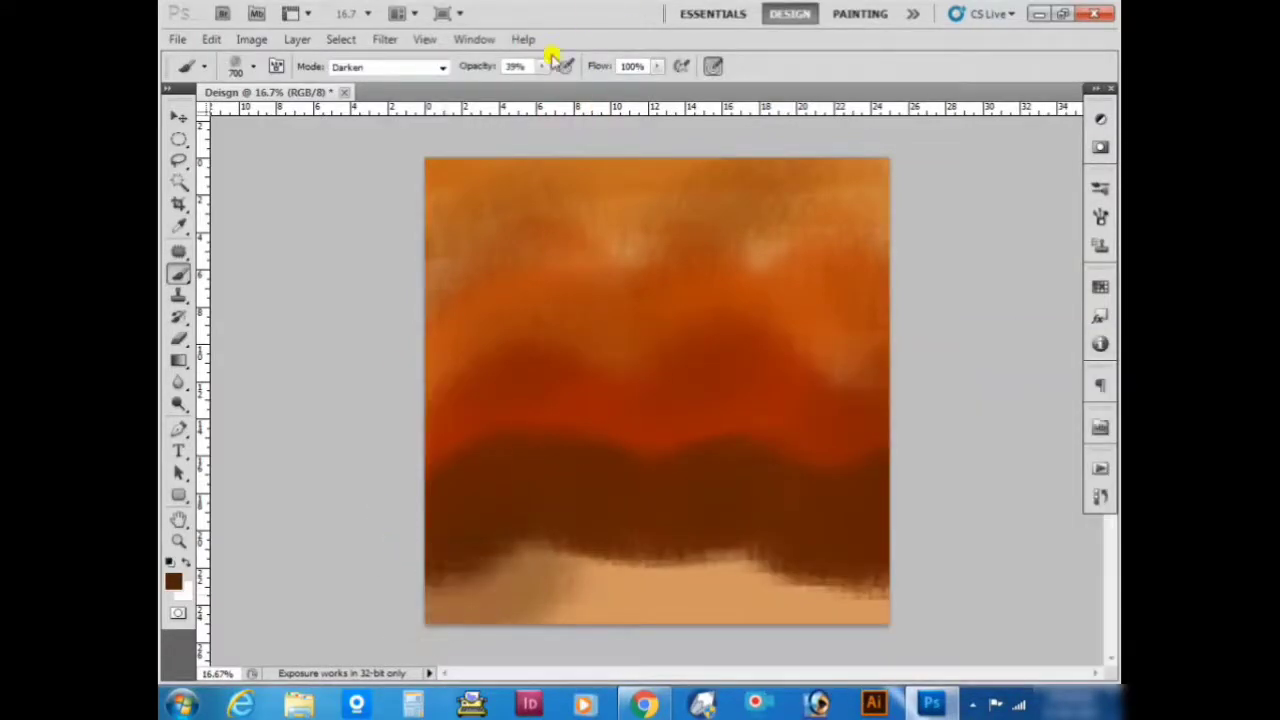
pyautogui.moveTo(397, 526); pyautogui.dragTo(398, 580)
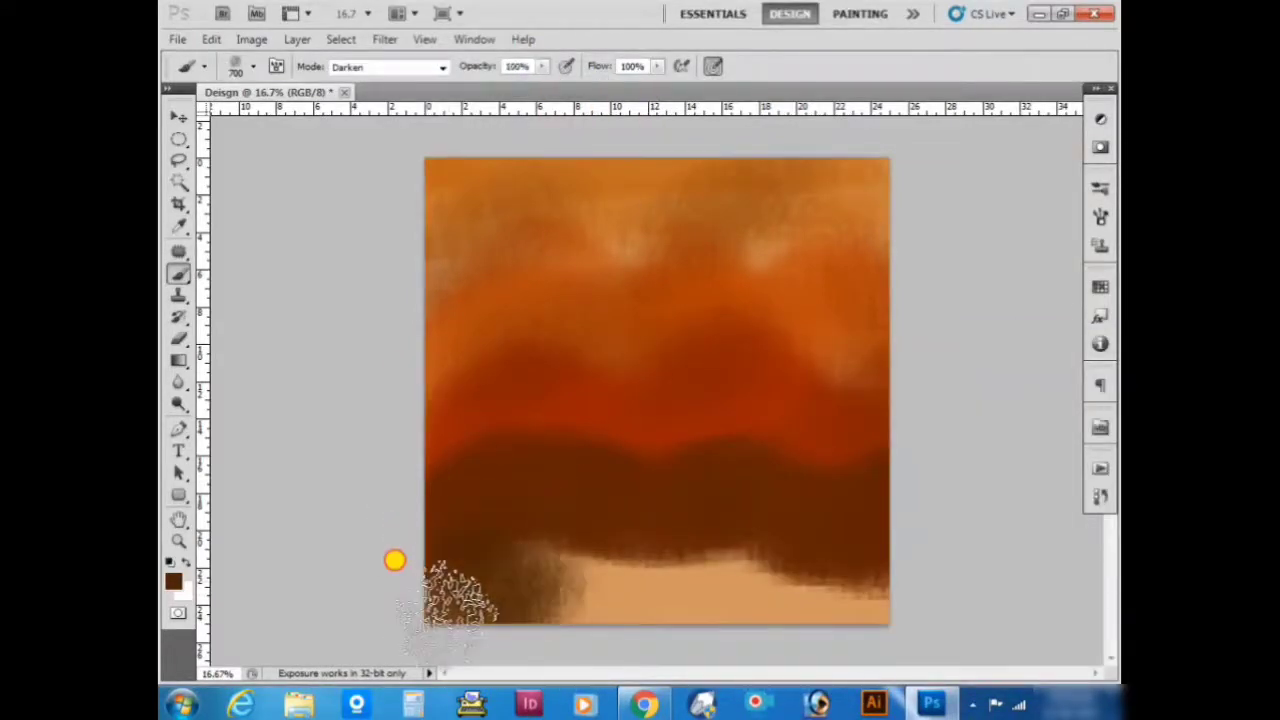
pyautogui.moveTo(608, 585); pyautogui.dragTo(755, 585)
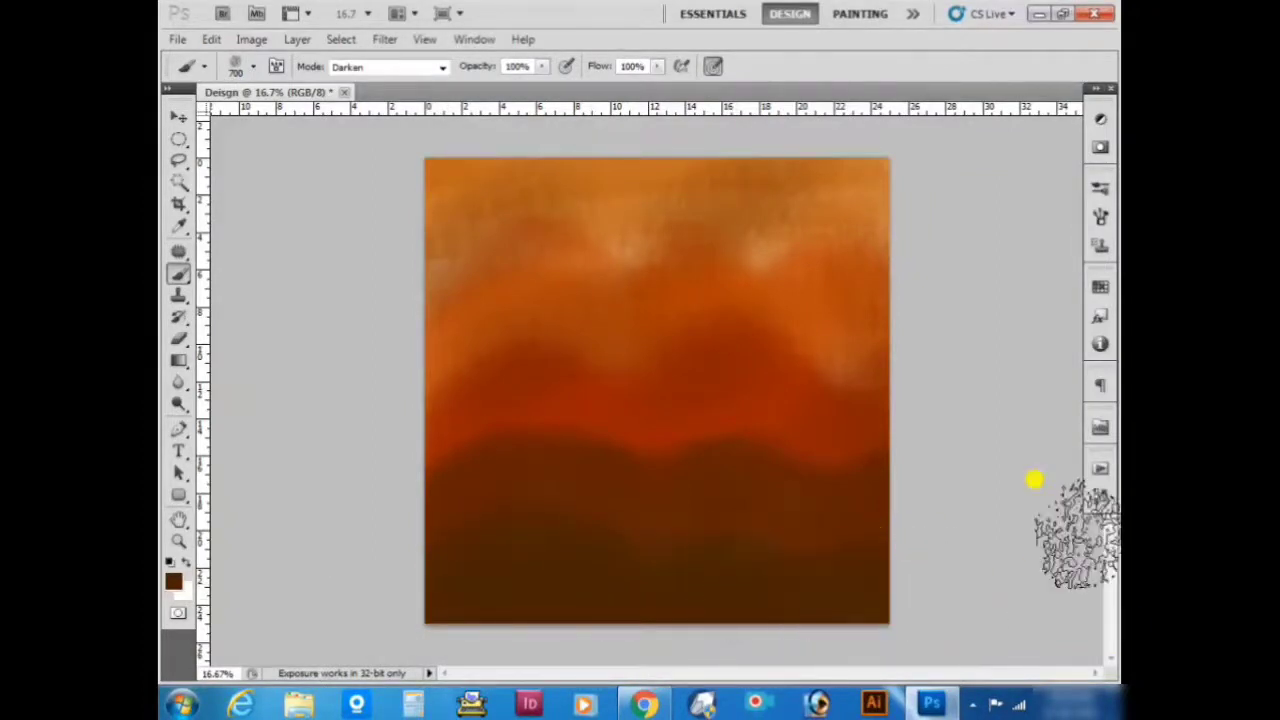
pyautogui.click(178, 118)
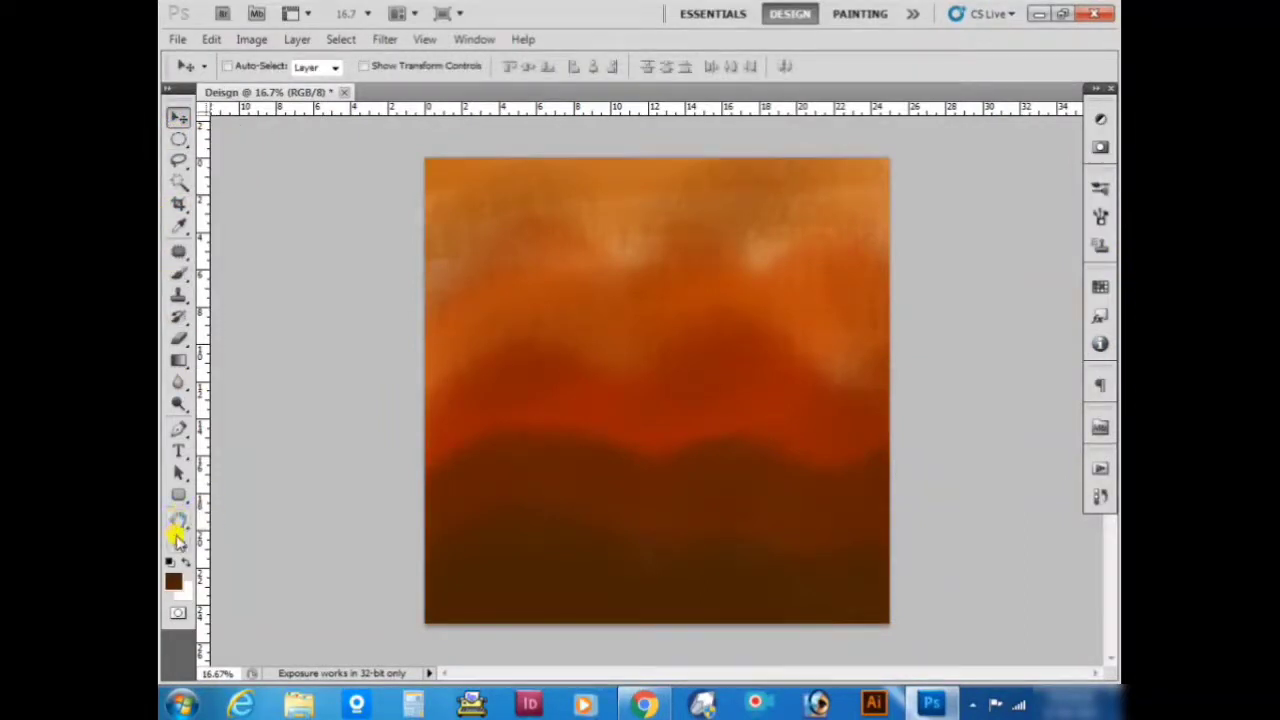
pyautogui.click(178, 276)
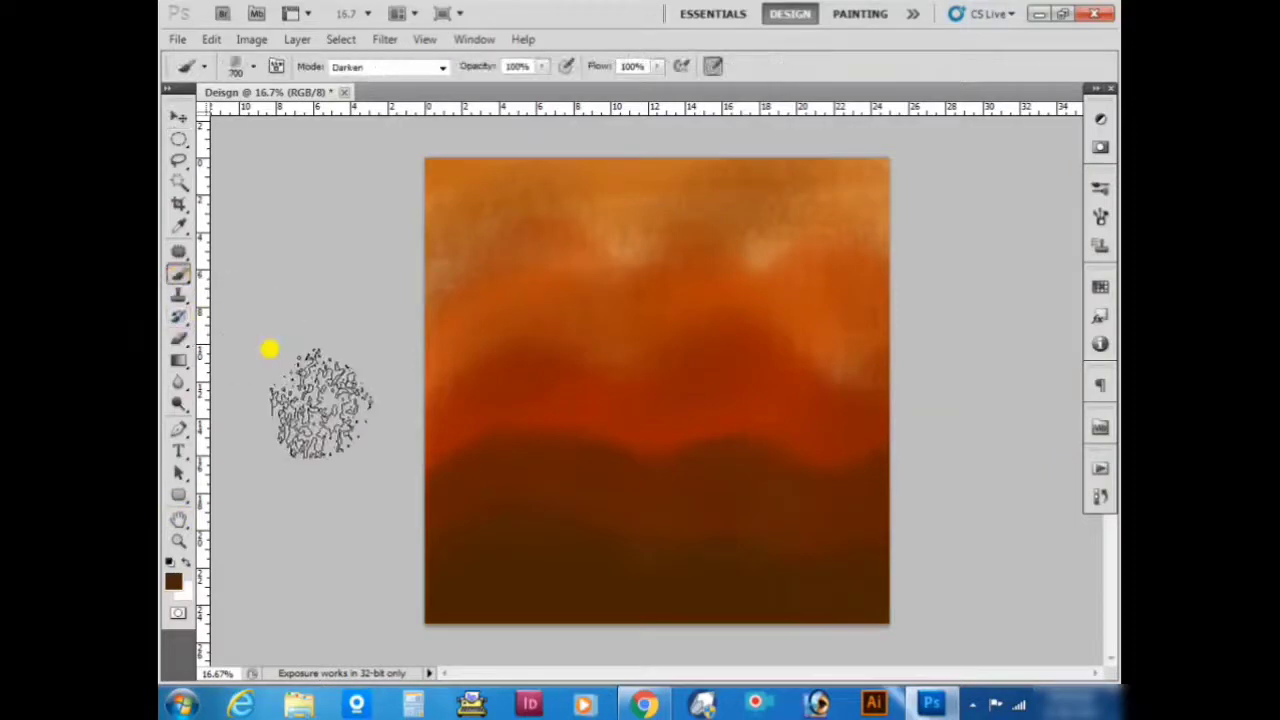
# Sample an orange-brown from the canvas as the foreground colour.
pyautogui.click(170, 582)
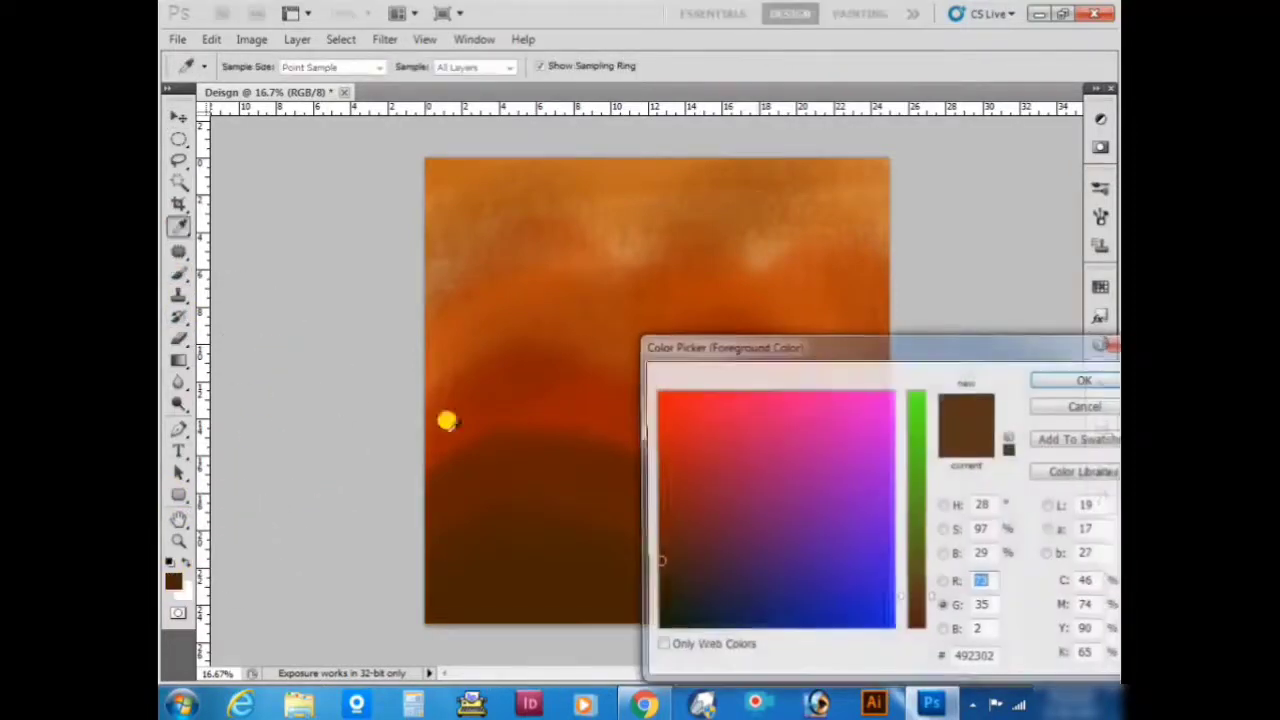
pyautogui.click(757, 209)
pyautogui.click(1075, 379)
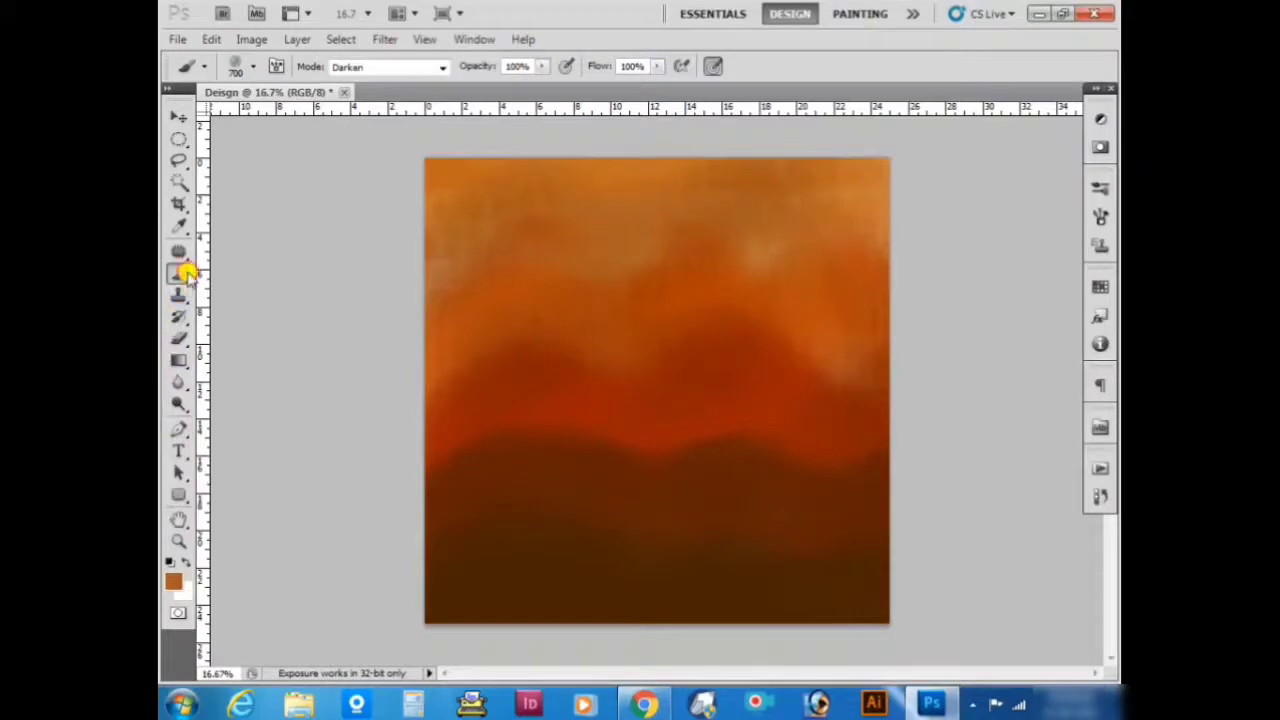
# Load the tree-shaped brush preset at 2100 px and show the Layers panel.
pyautogui.click(250, 67)
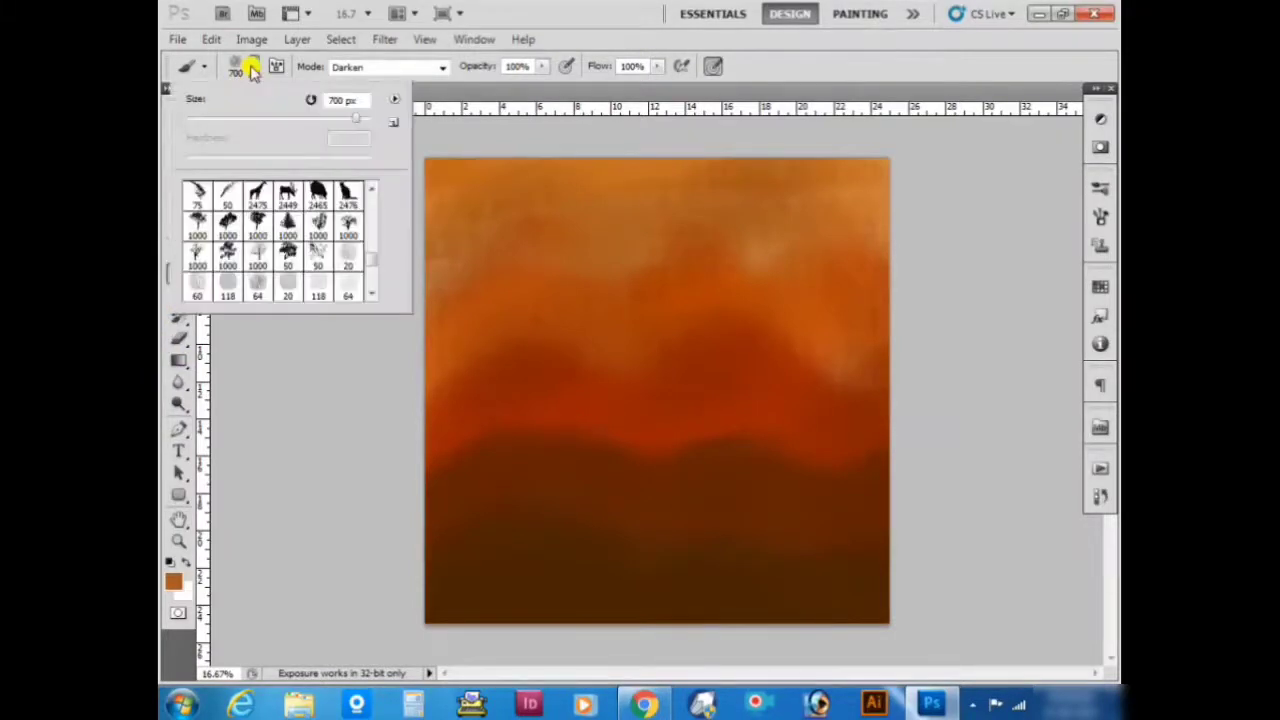
pyautogui.press('.')
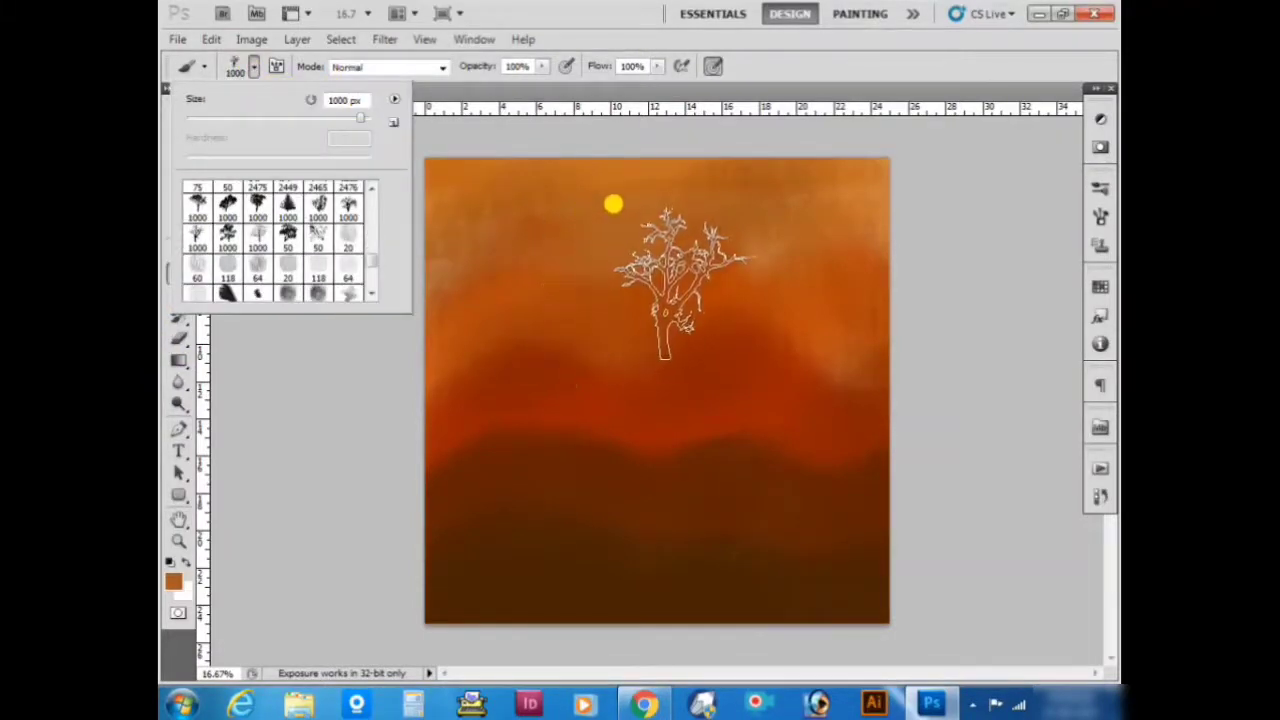
pyautogui.click(253, 68)
pyautogui.press(']')
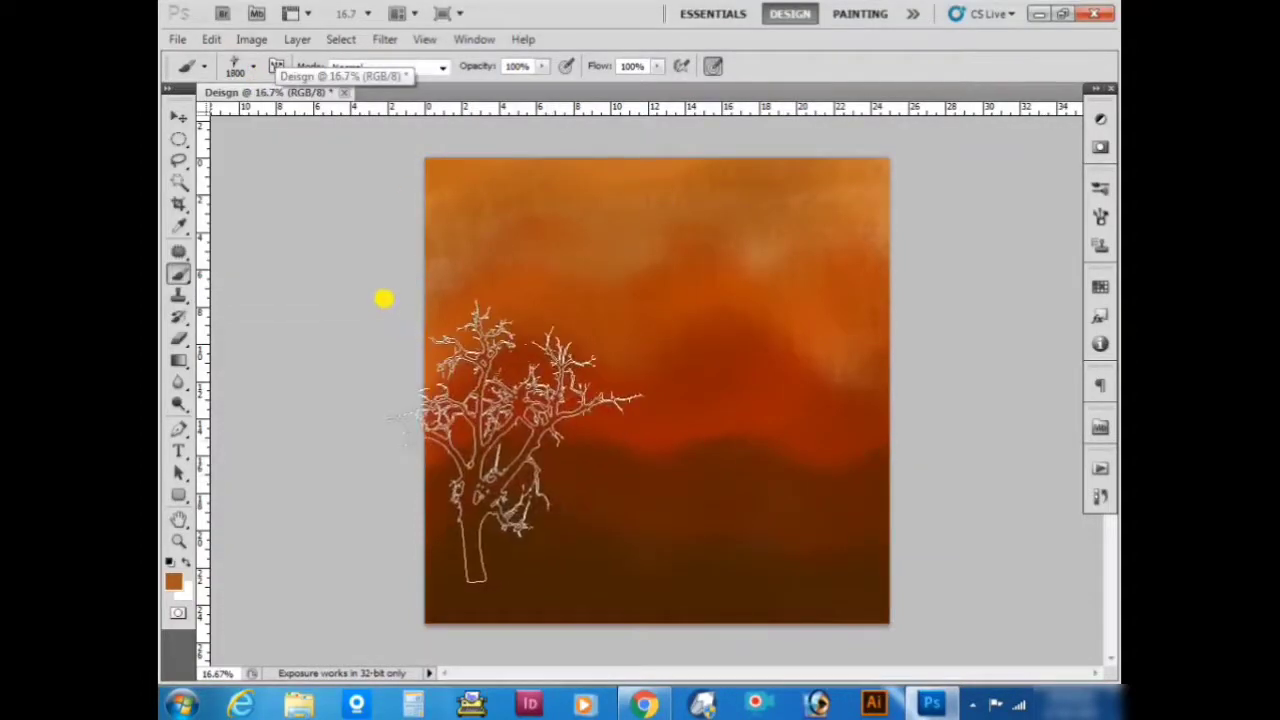
pyautogui.press(']')
pyautogui.press(']')
pyautogui.press(']')
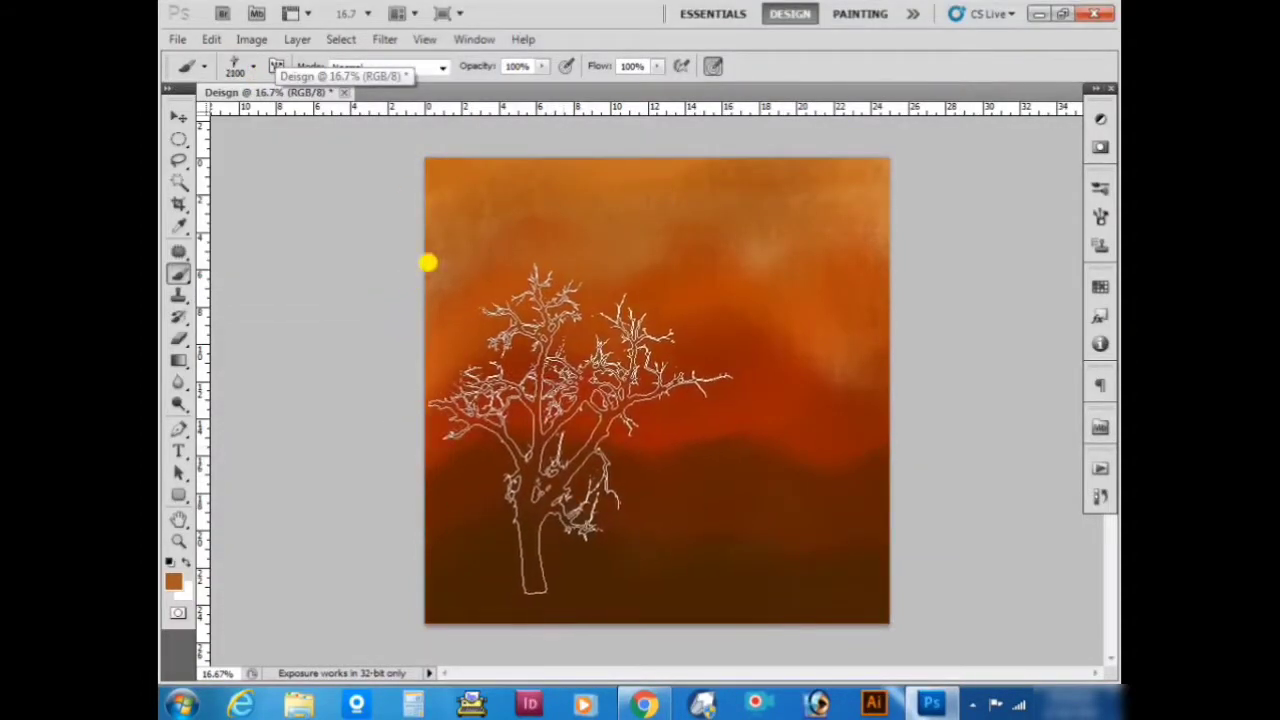
pyautogui.press('F7')
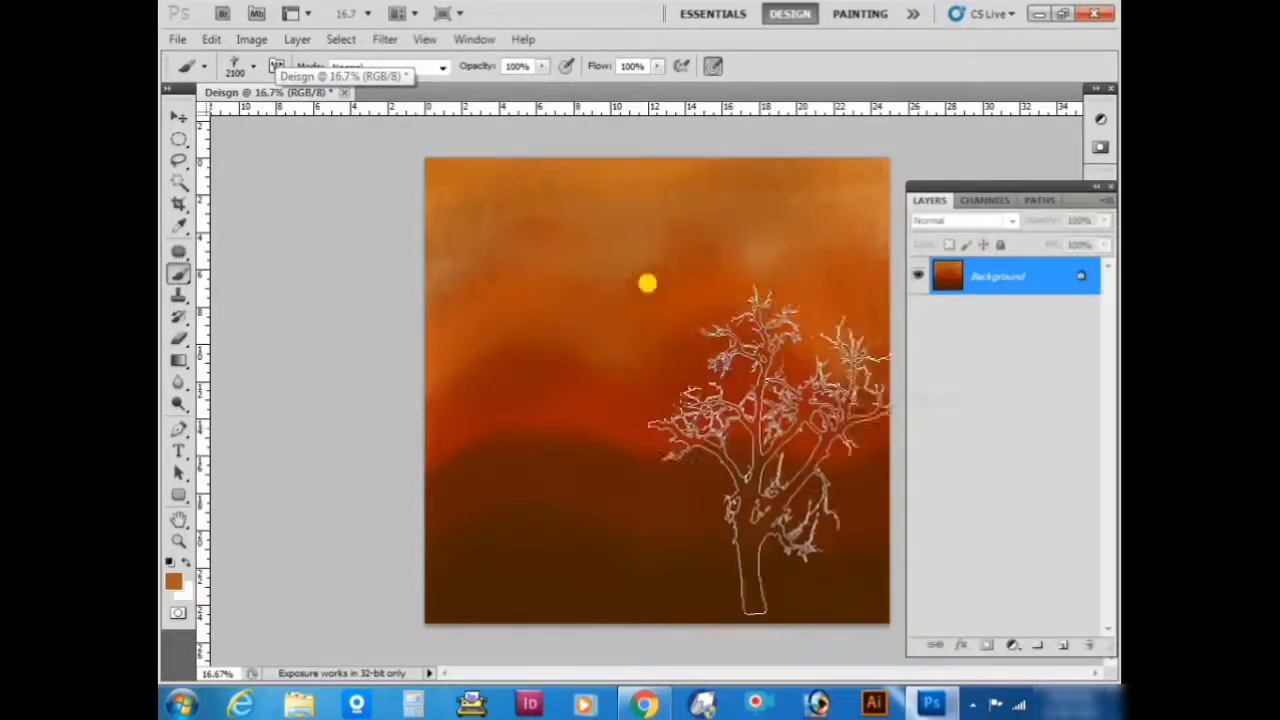
# On a new Layer 1, stamp a black (000000) tree silhouette with the tree brush.
pyautogui.click(1062, 646)
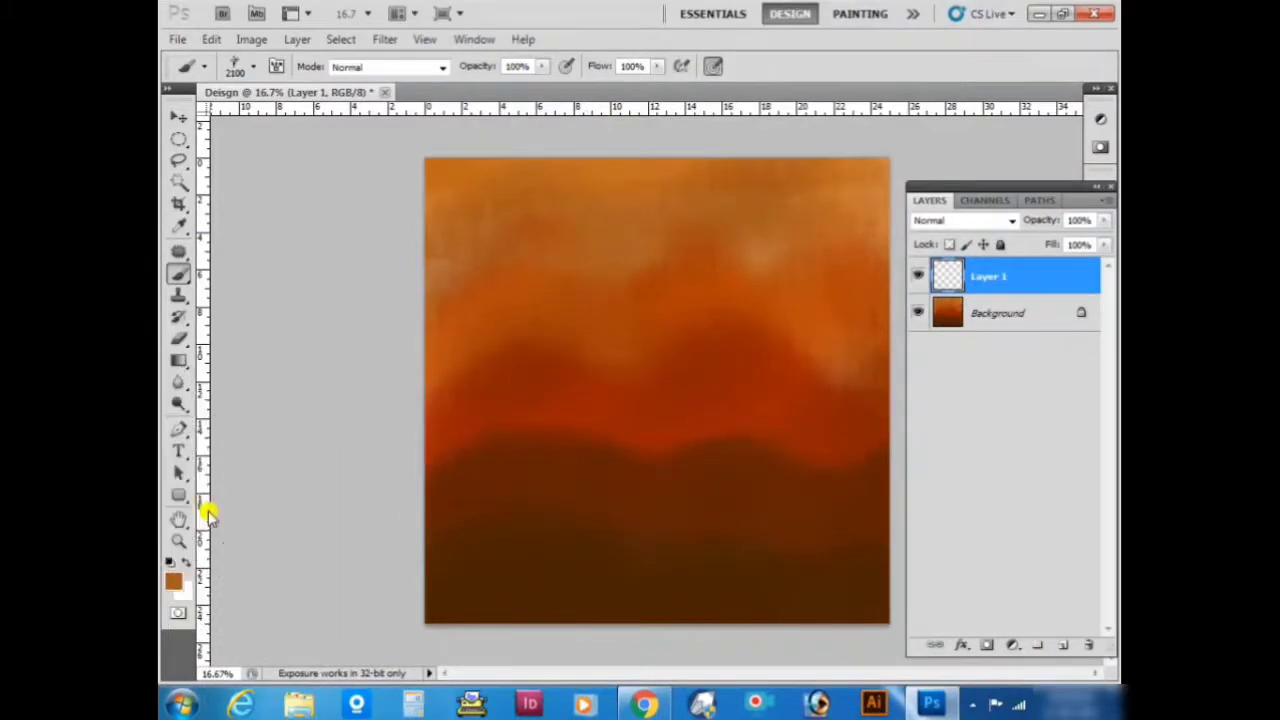
pyautogui.click(172, 572)
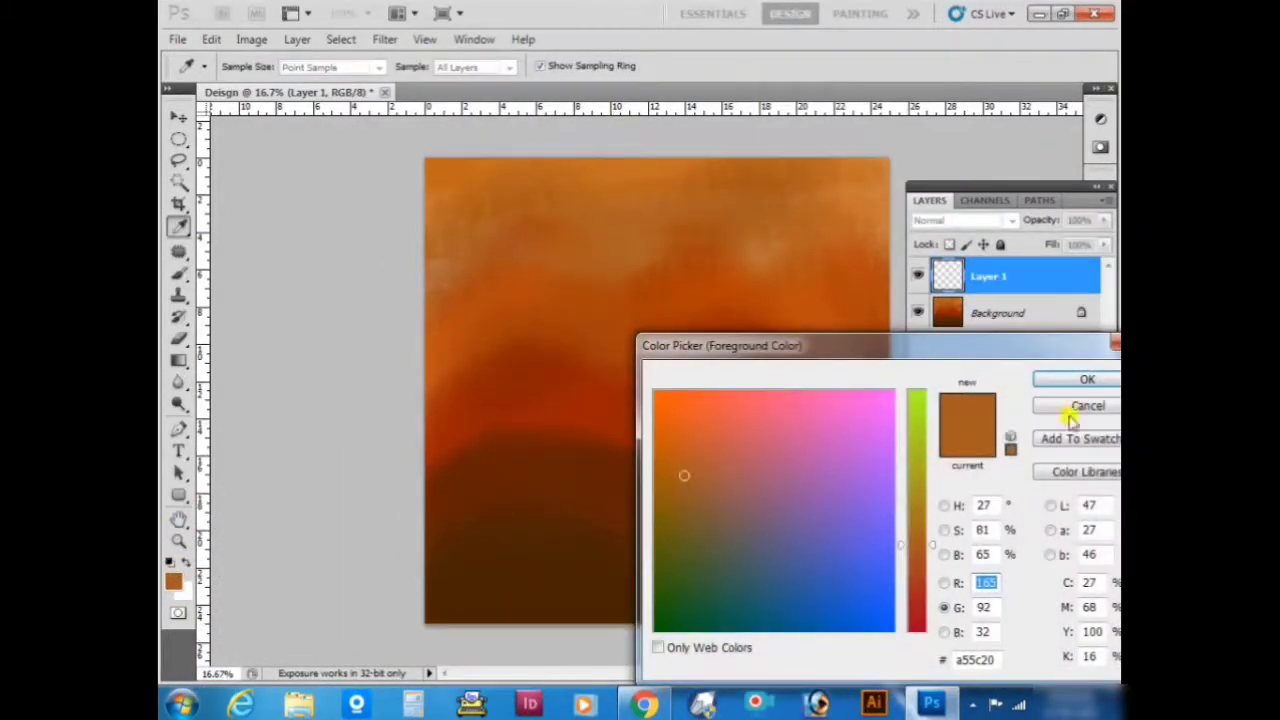
pyautogui.write('0')
pyautogui.press('Tab')
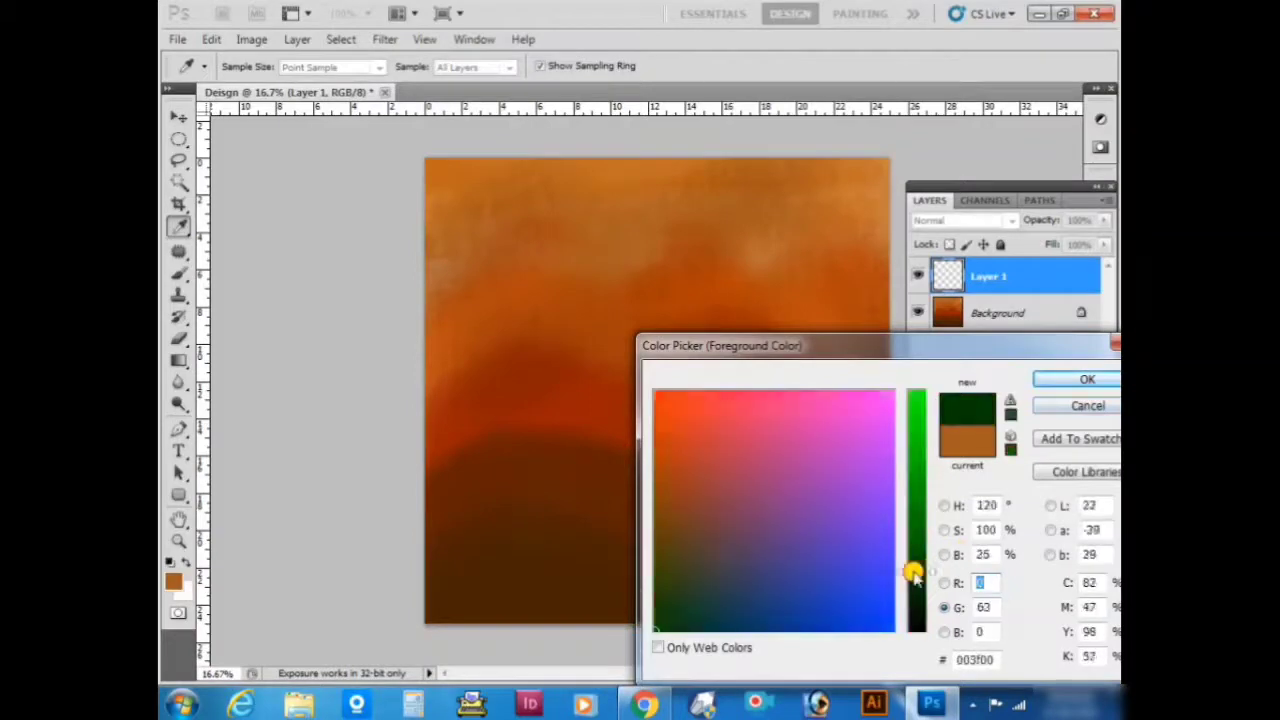
pyautogui.write('0')
pyautogui.press('Tab')
pyautogui.write('0')
pyautogui.click(1080, 380)
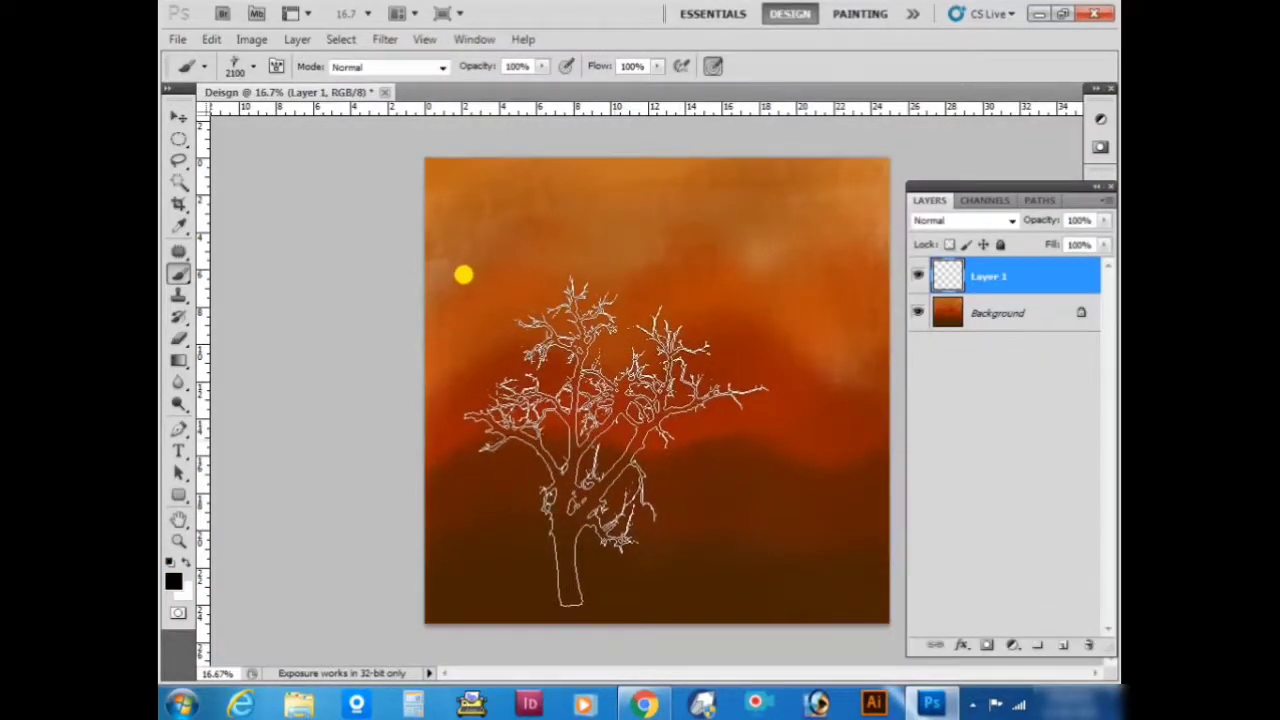
pyautogui.click(463, 274)
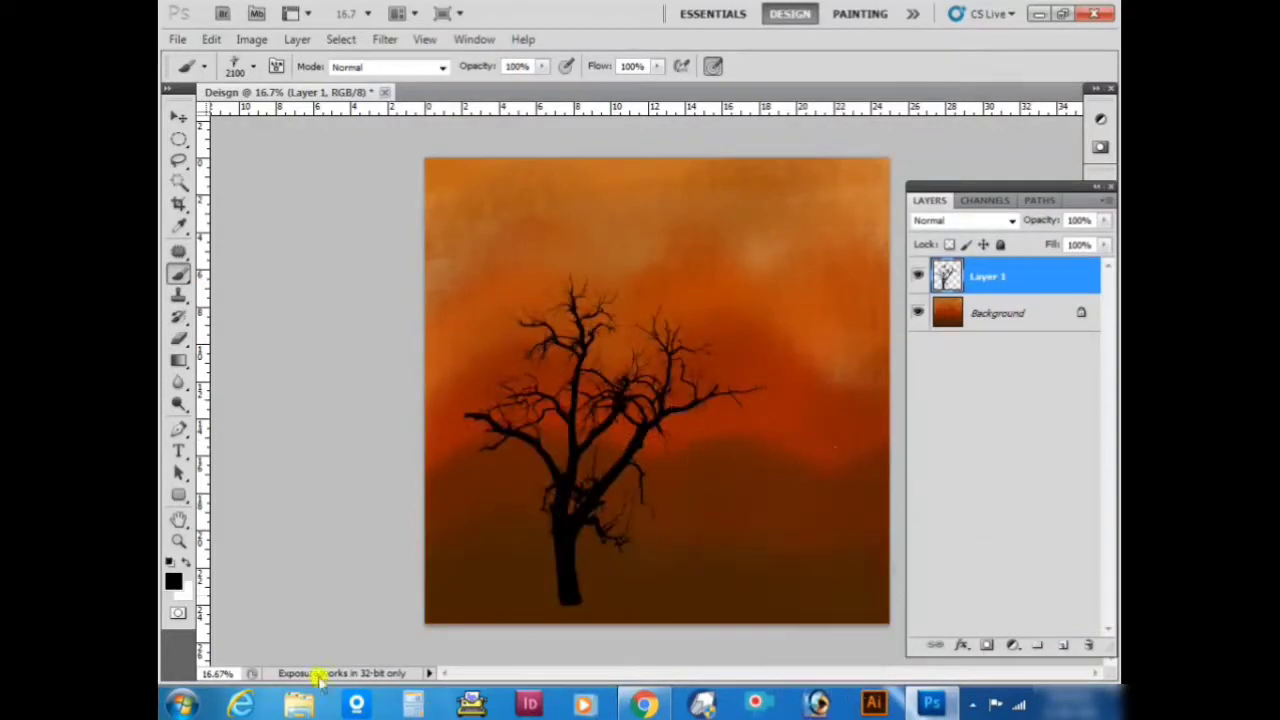
pyautogui.click(179, 118)
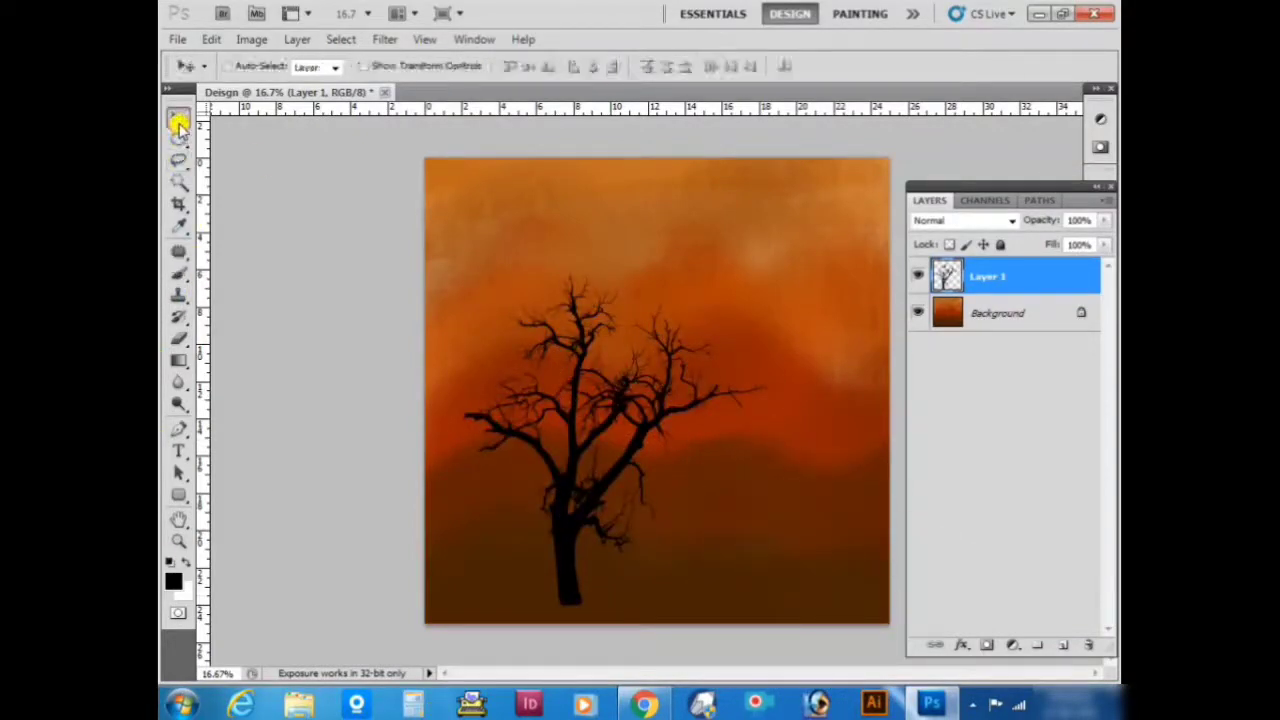
# Move the Layer 1 tree left and down so its trunk meets the bottom edge.
pyautogui.moveTo(560, 523); pyautogui.dragTo(498, 547)
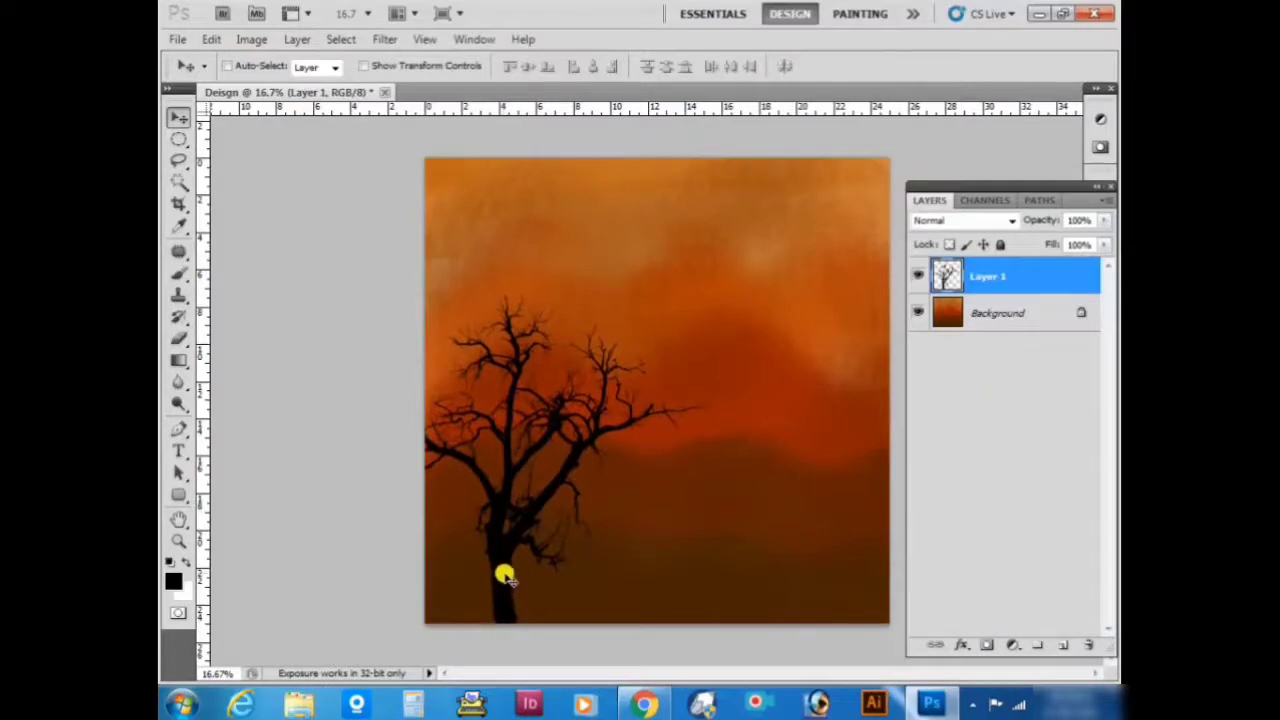
pyautogui.moveTo(501, 576); pyautogui.dragTo(504, 578)
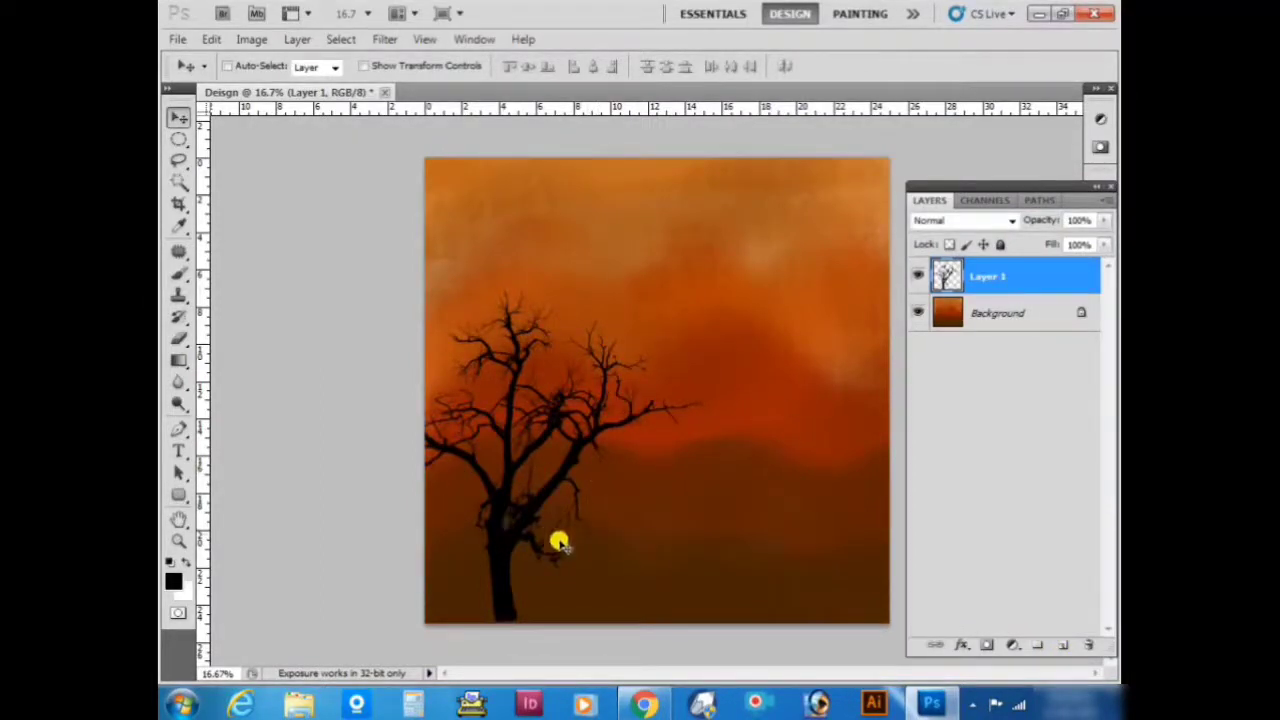
pyautogui.rightClick(500, 553)
pyautogui.click(508, 562)
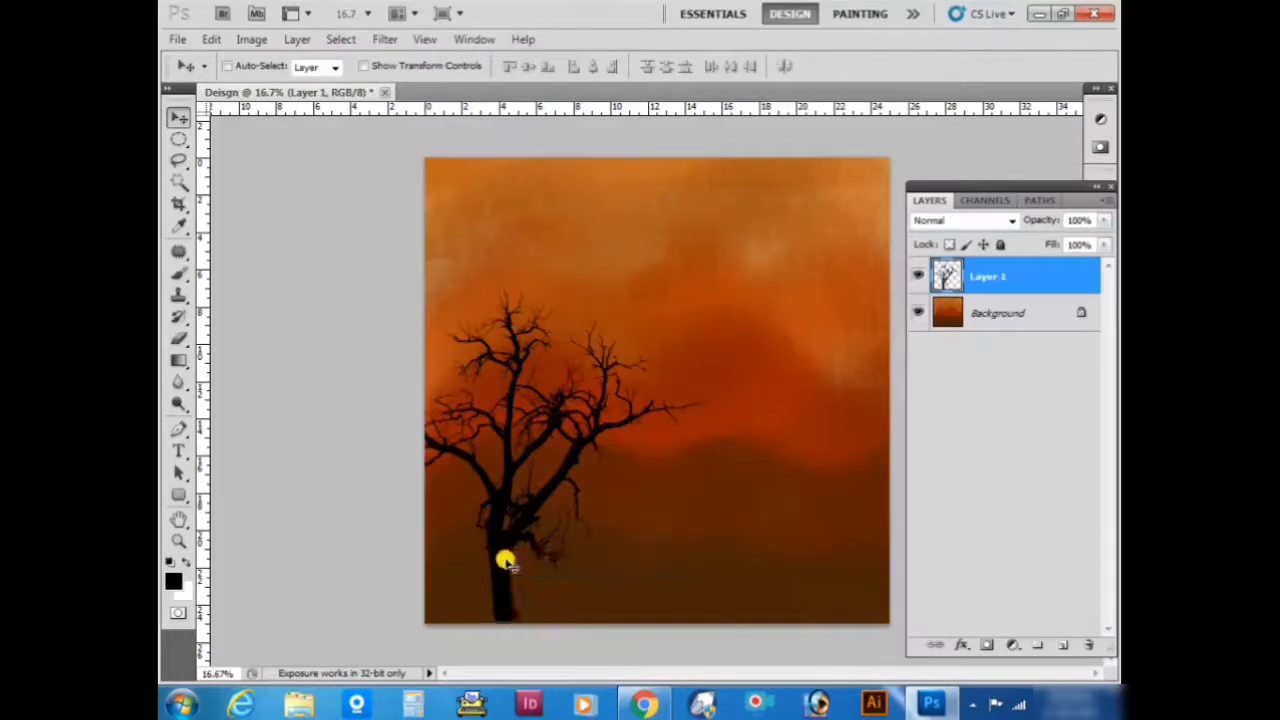
pyautogui.moveTo(495, 562); pyautogui.dragTo(487, 557)
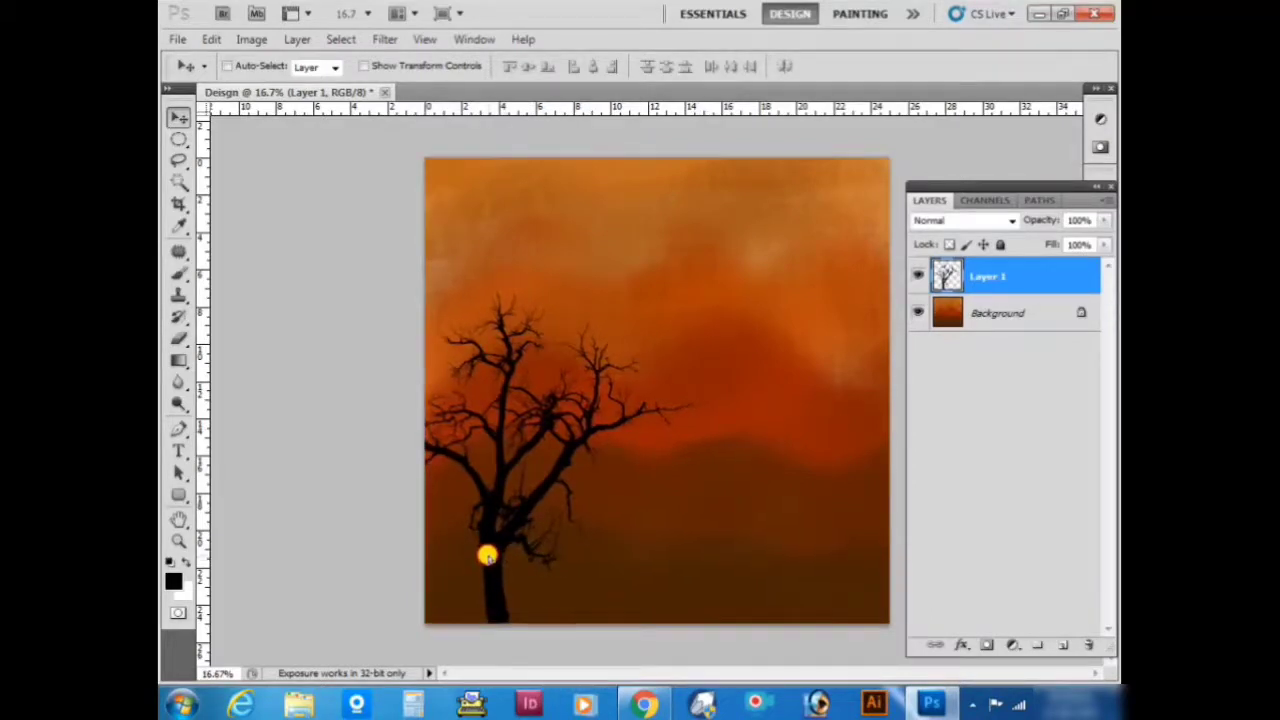
# Add an empty Layer 2 and load a hard round 900 px brush.
pyautogui.click(1060, 647)
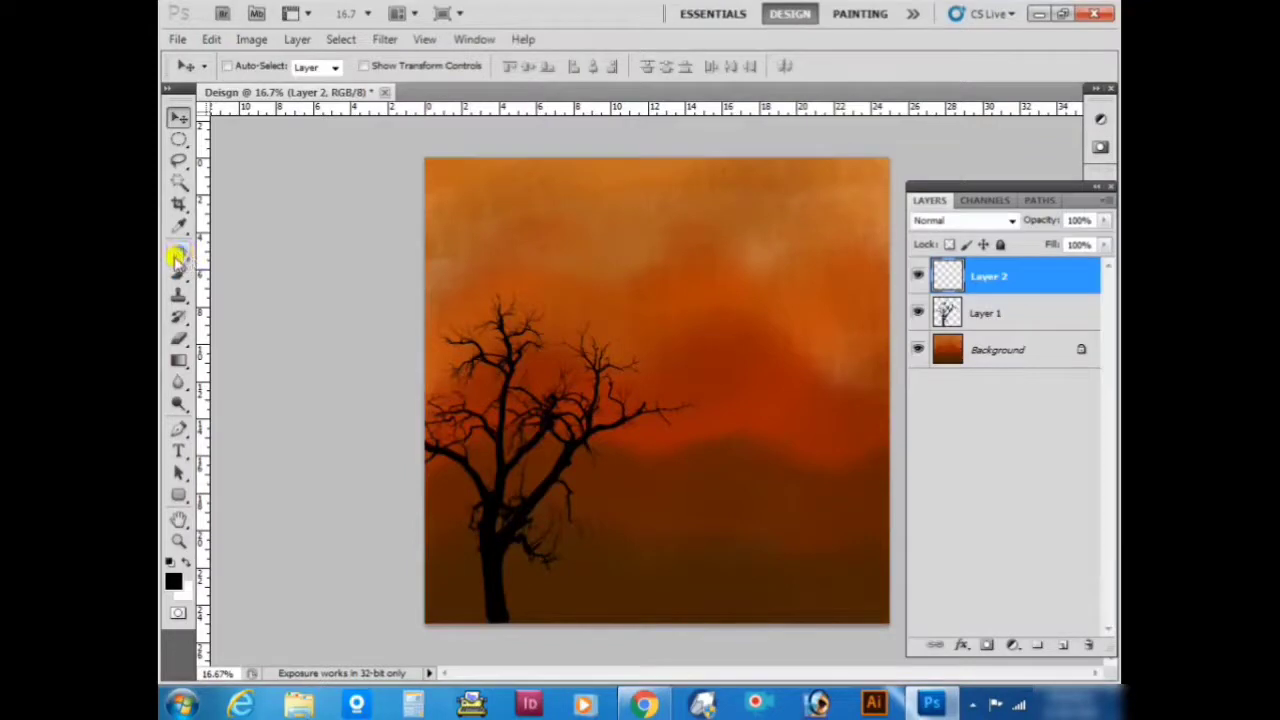
pyautogui.click(179, 270)
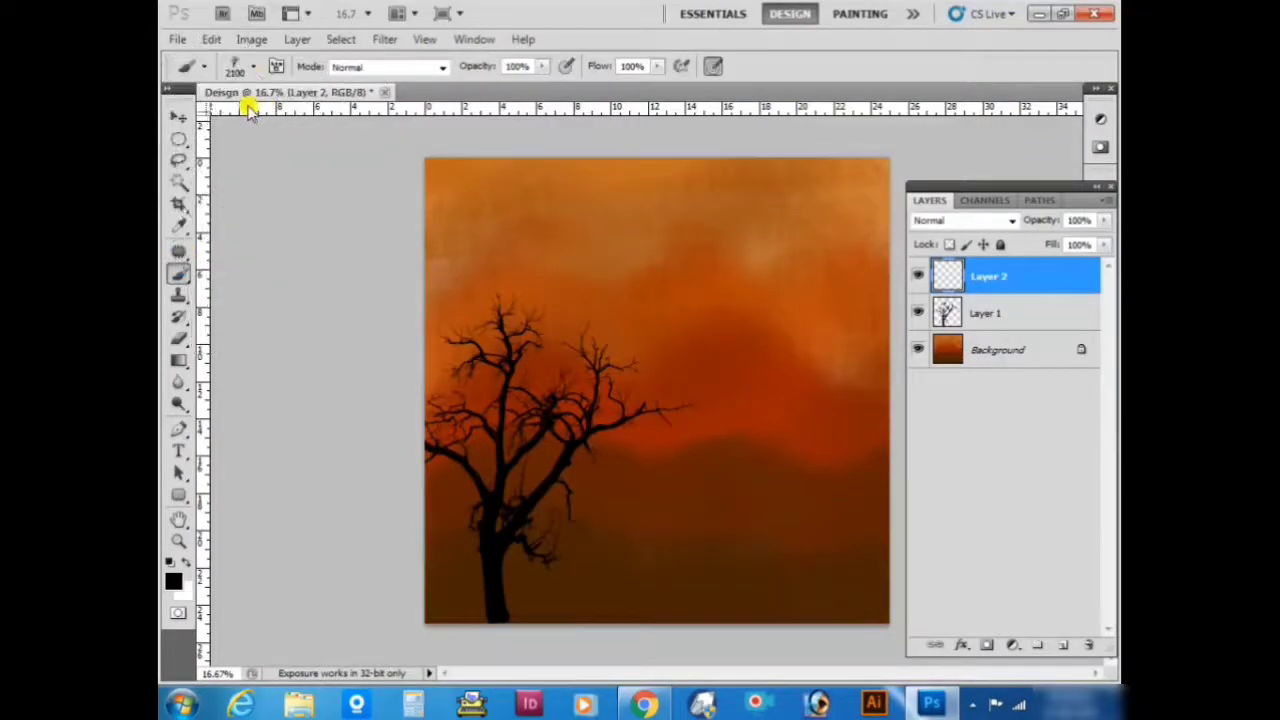
pyautogui.click(256, 68)
pyautogui.scroll(-2, 312, 245)
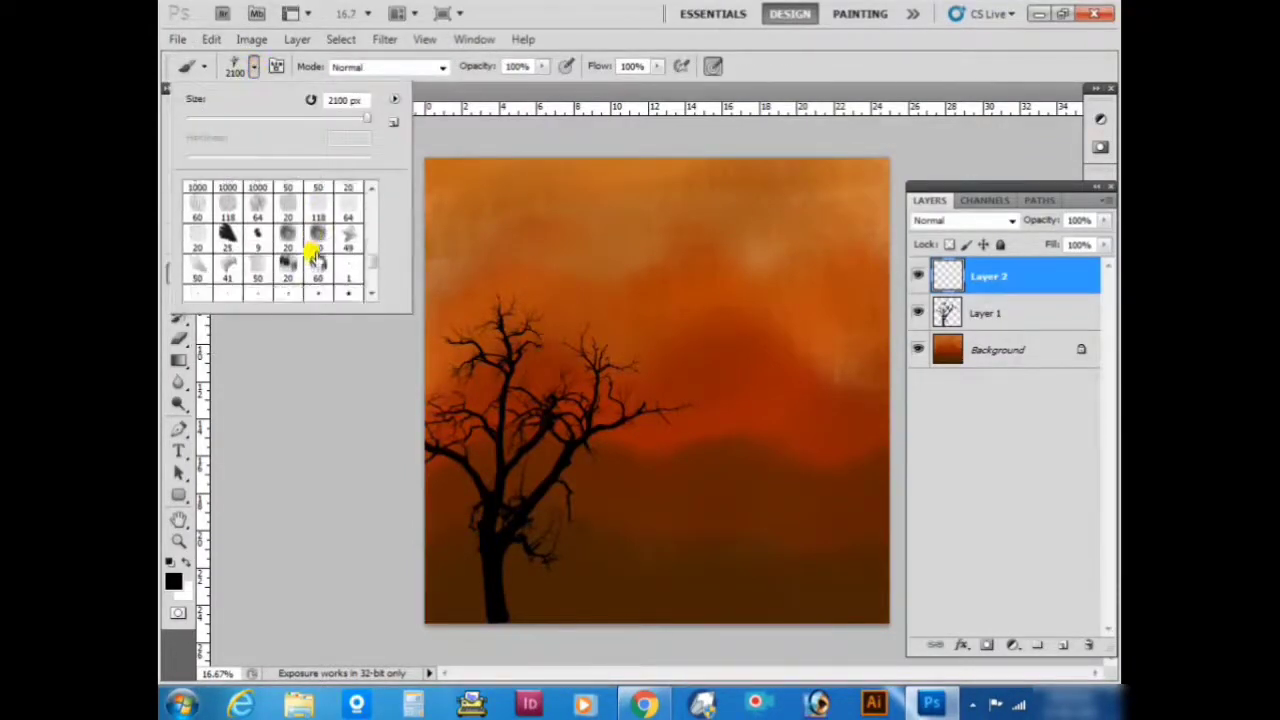
pyautogui.scroll(-2, 300, 250)
pyautogui.moveTo(372, 257); pyautogui.dragTo(368, 196)
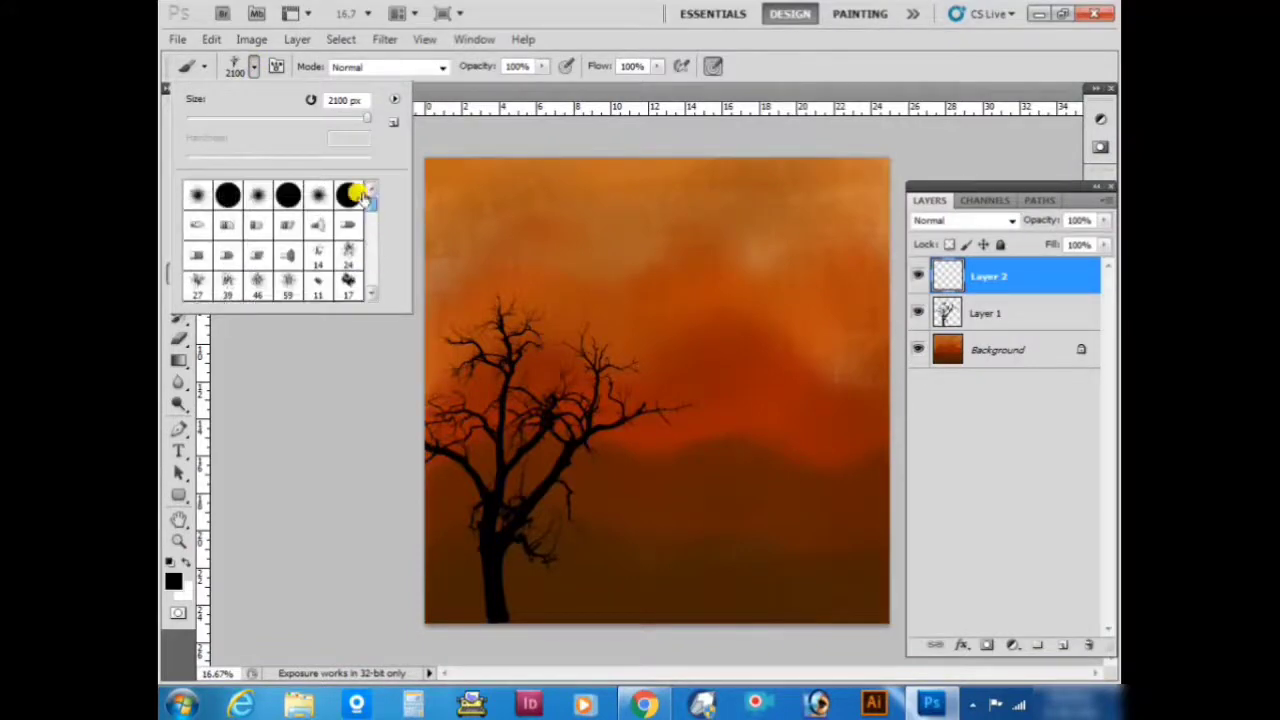
pyautogui.click(287, 198)
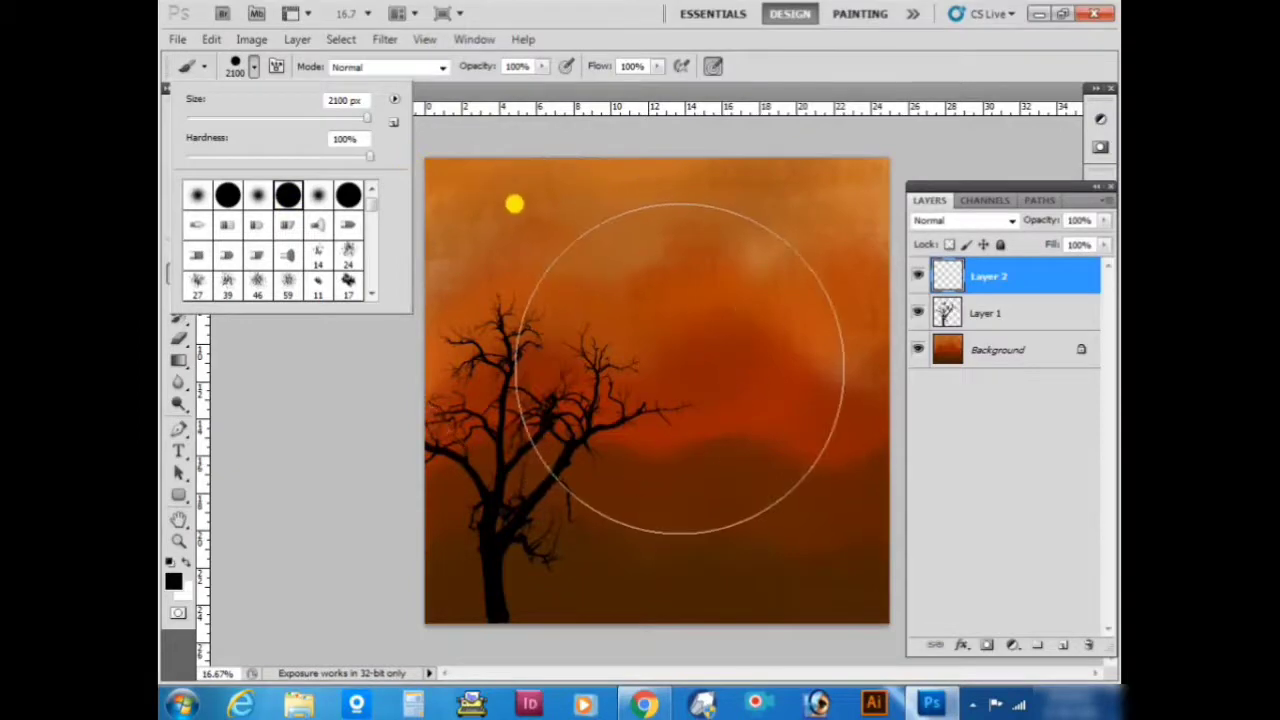
pyautogui.click(243, 67)
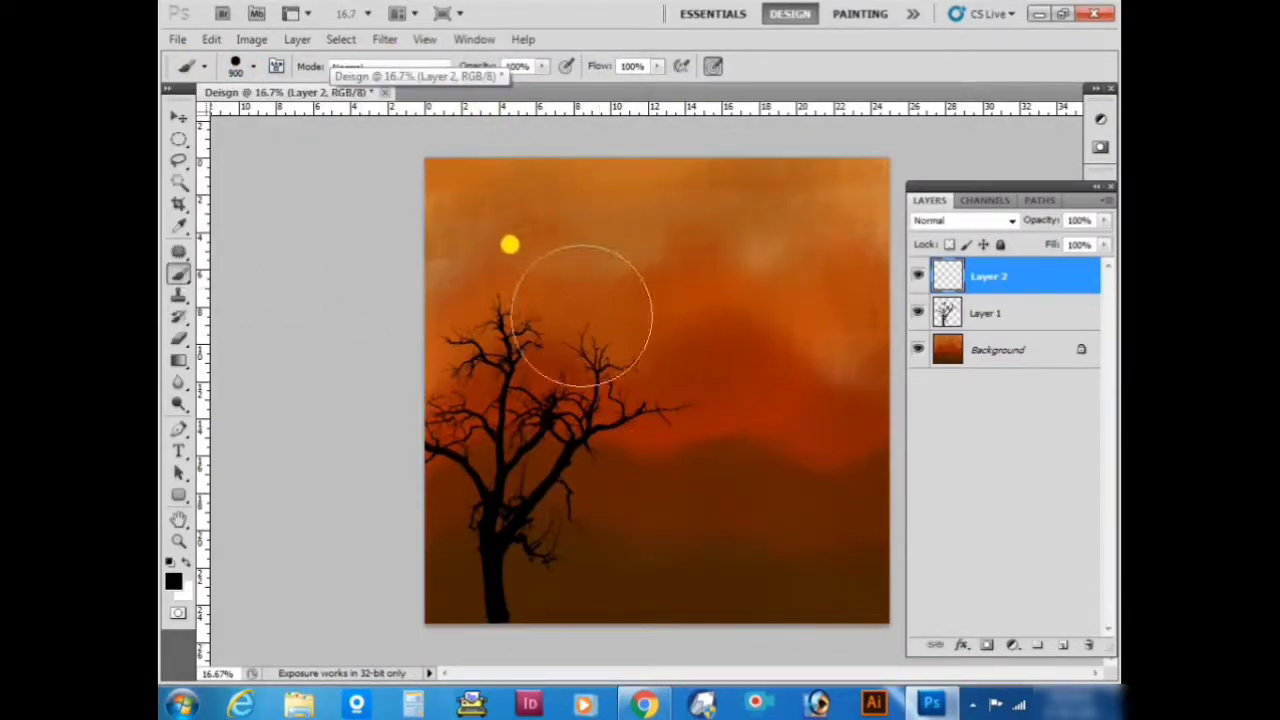
# Shrink the brush to 600 px and set the foreground colour to pure red ff0000.
pyautogui.press('[')
pyautogui.press('[')
pyautogui.press('[')
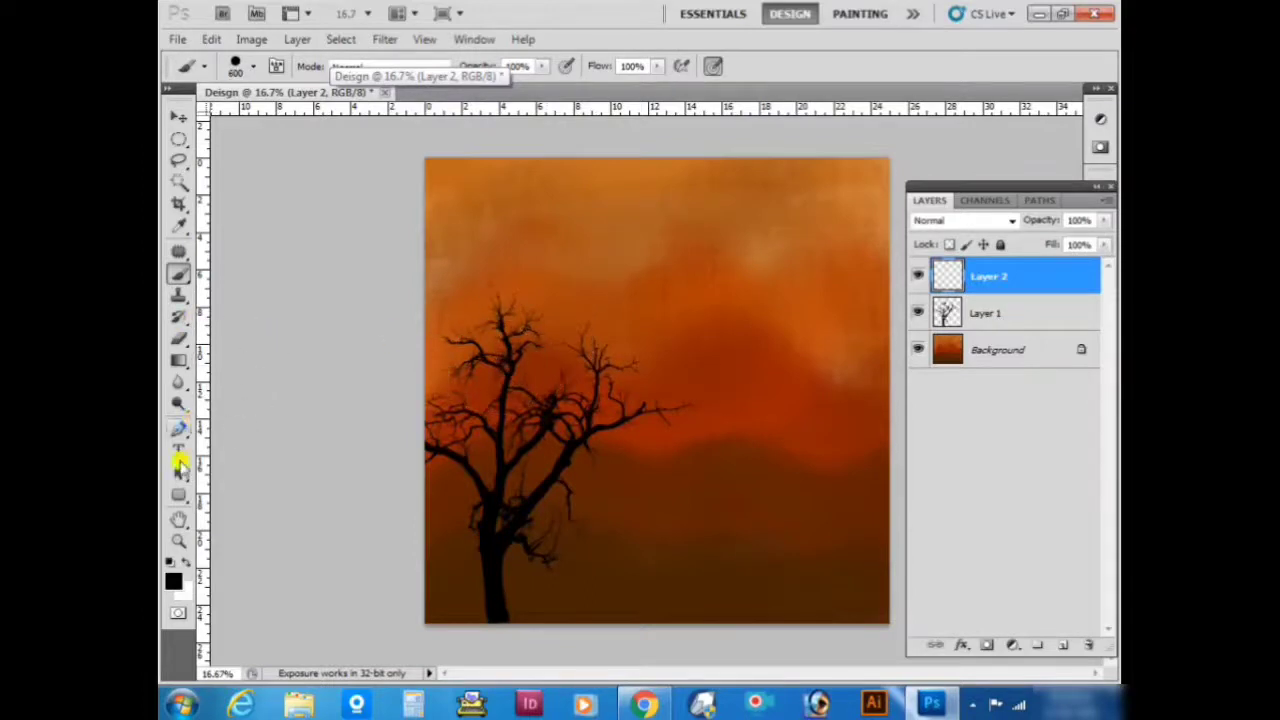
pyautogui.click(170, 582)
pyautogui.moveTo(682, 415); pyautogui.dragTo(598, 372)
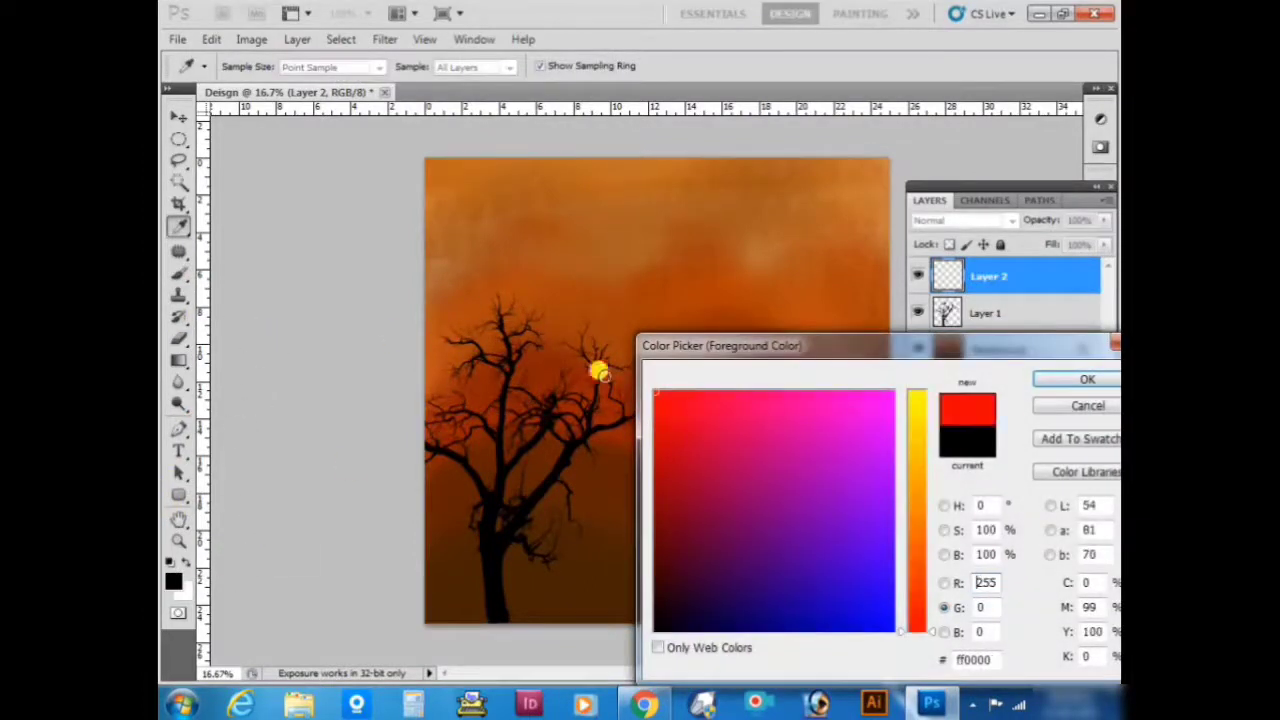
pyautogui.click(1080, 380)
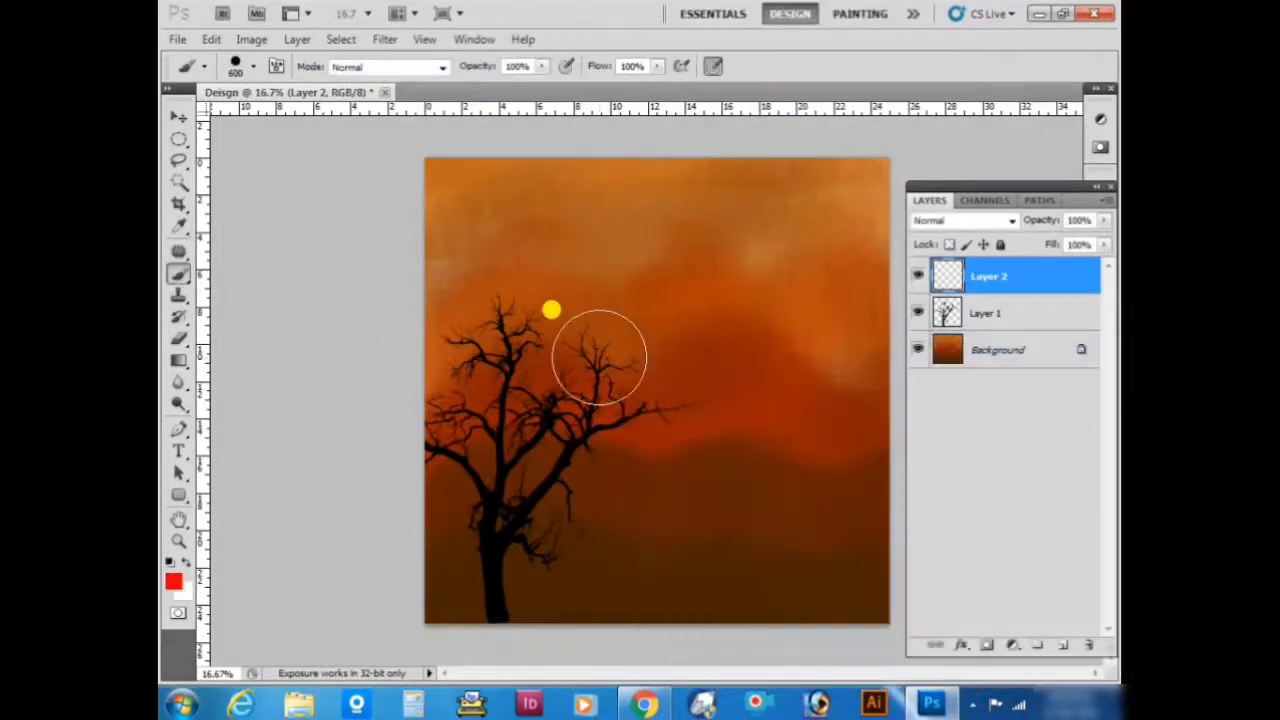
# Add Layer 3 and stamp a red sun disc among the upper branches.
pyautogui.hotkey('ctrl', 'shift', 'n')
pyautogui.press('Return')
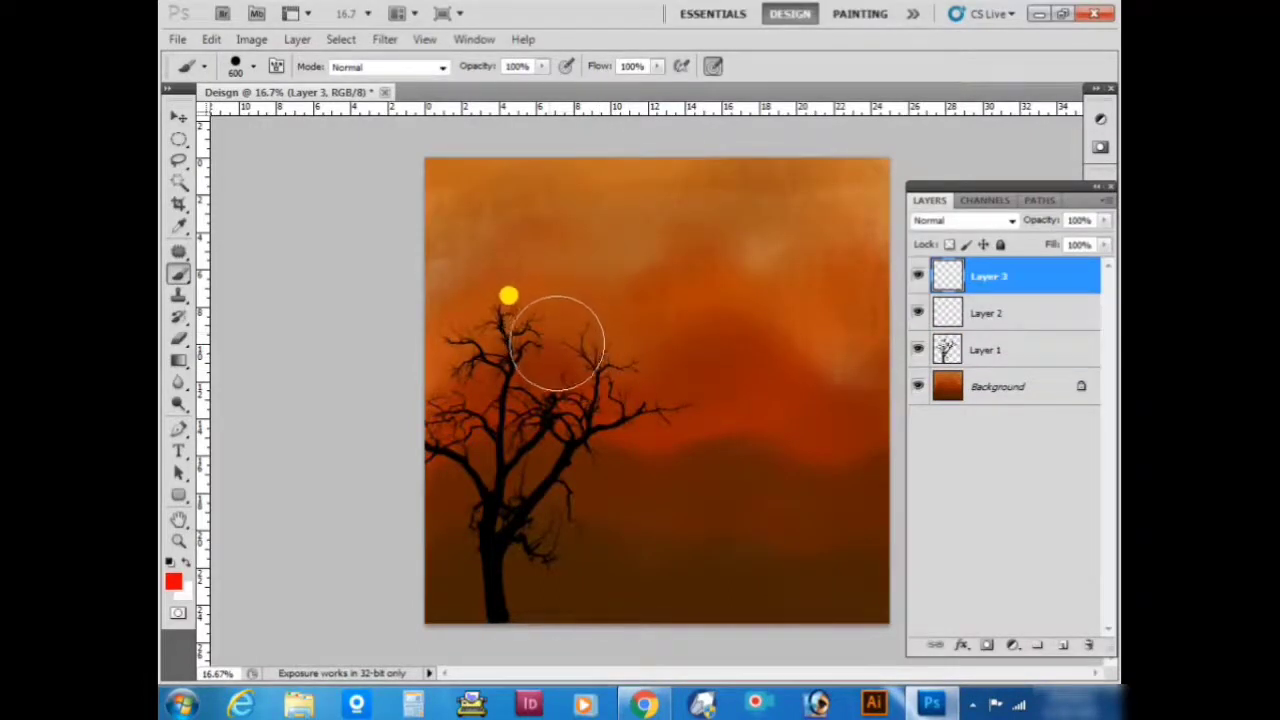
pyautogui.click(558, 345)
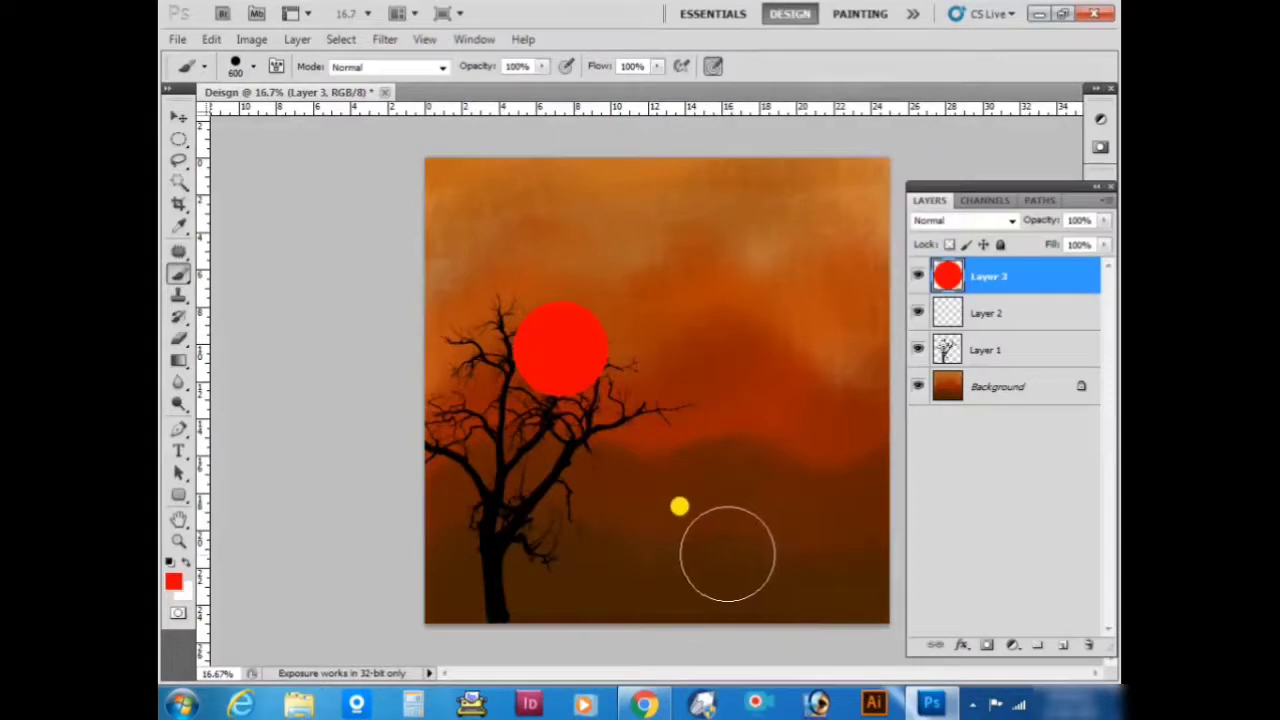
pyautogui.click(178, 185)
# Magic-wand select the red circle and load the 60 px brush preset.
pyautogui.click(563, 272)
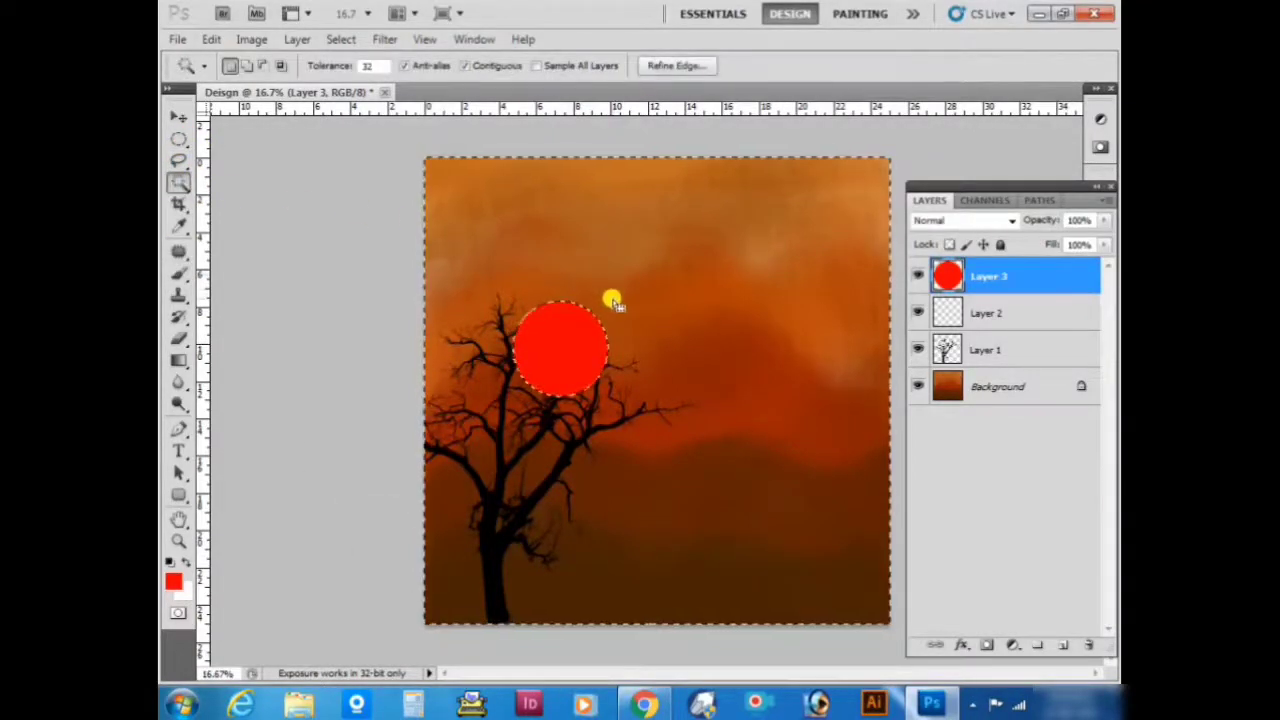
pyautogui.click(567, 372)
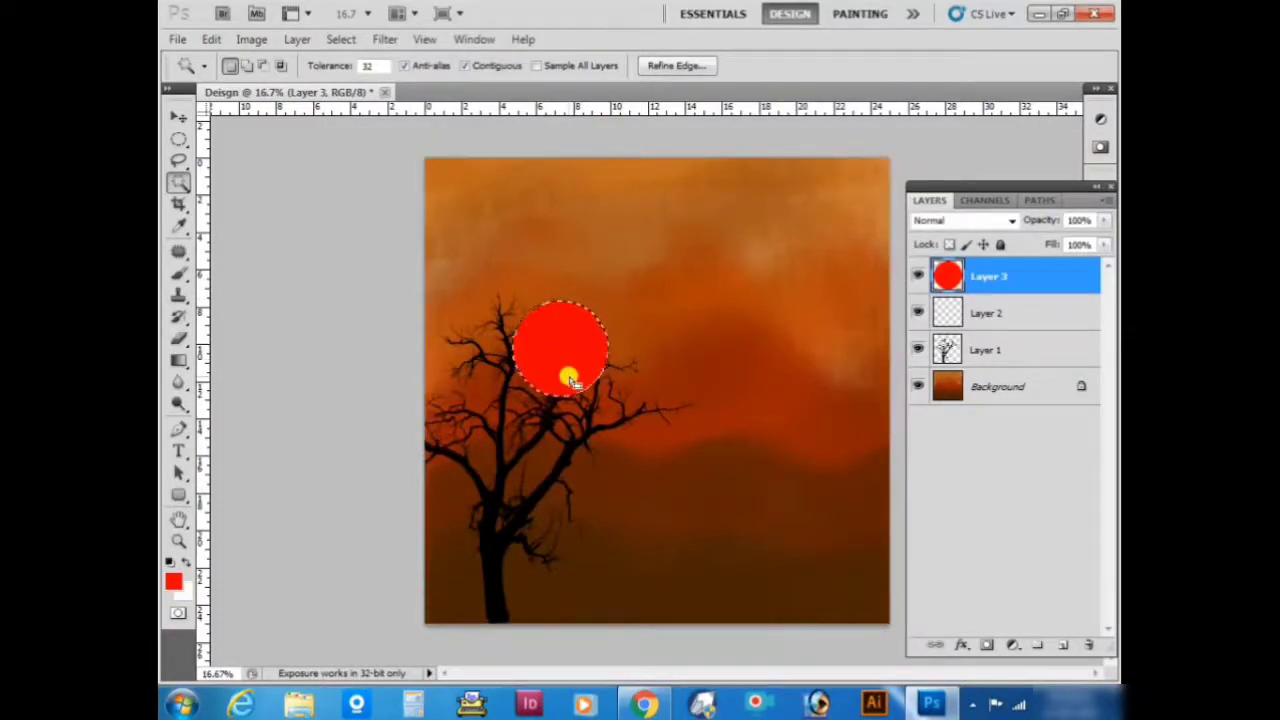
pyautogui.click(181, 272)
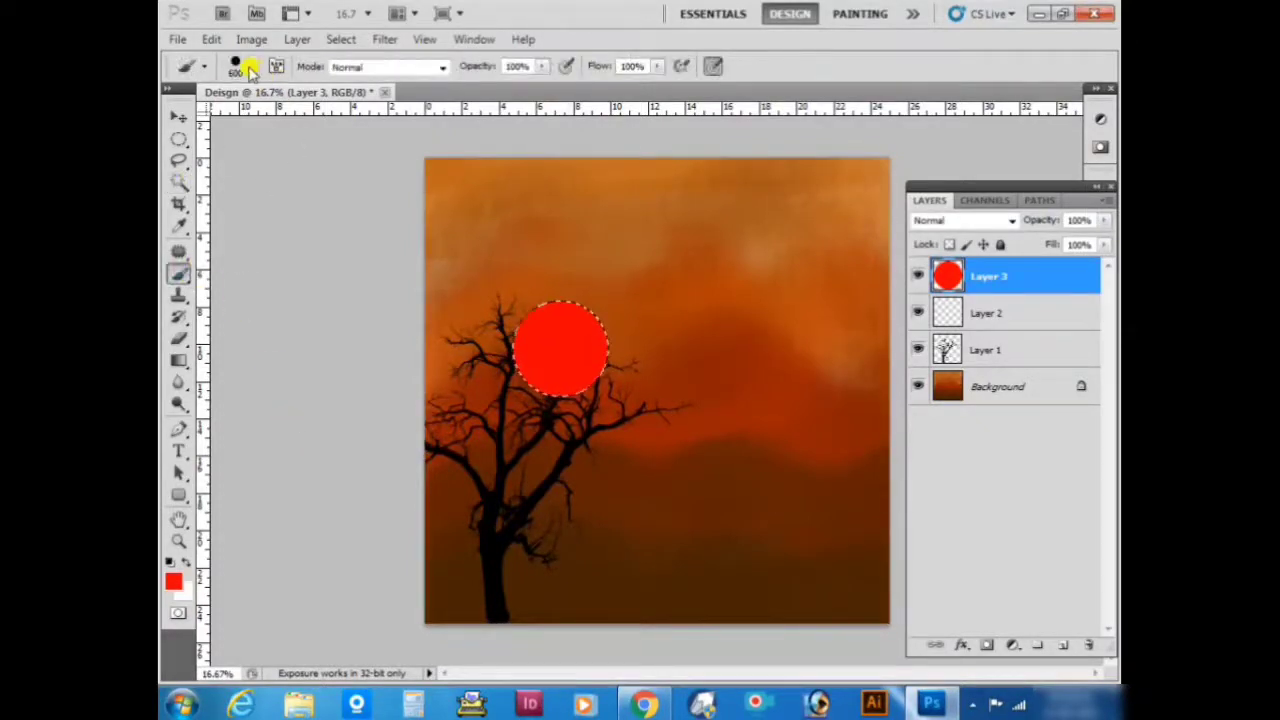
pyautogui.click(250, 68)
pyautogui.scroll(-3, 265, 245)
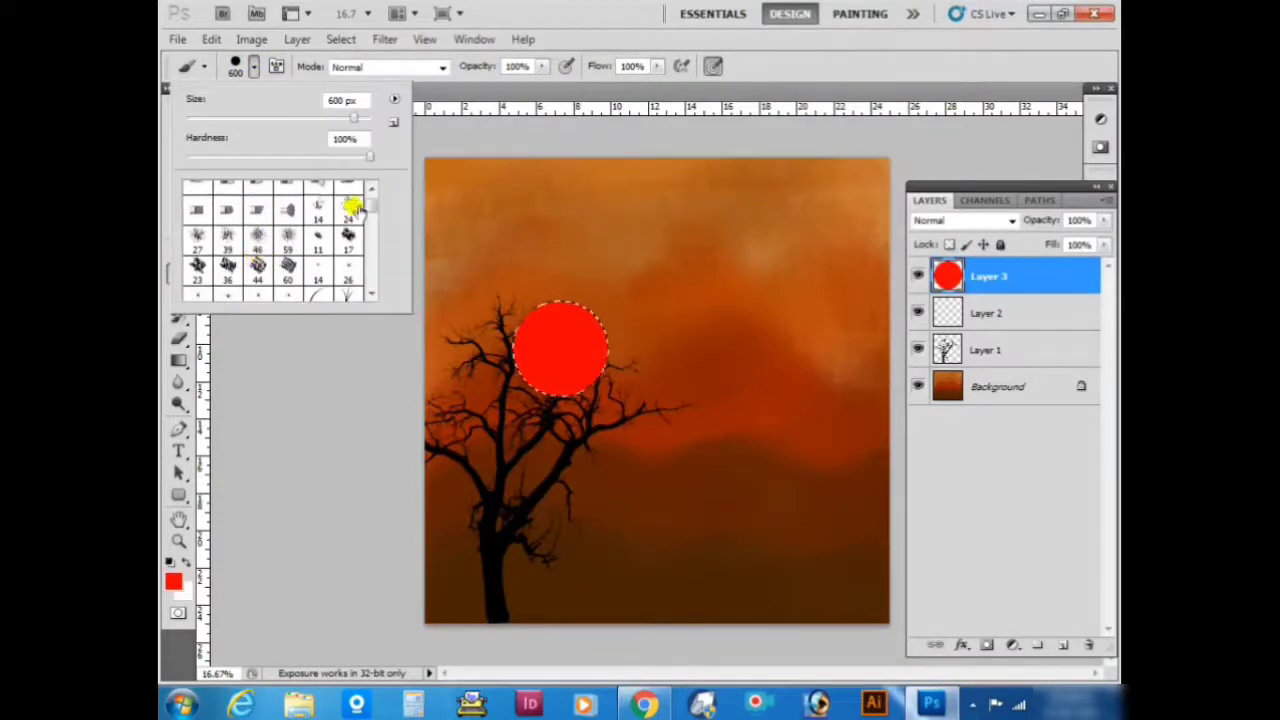
pyautogui.moveTo(357, 208)
pyautogui.mouseDown()
pyautogui.moveTo(371, 211)
pyautogui.moveTo(381, 252)
pyautogui.mouseUp()
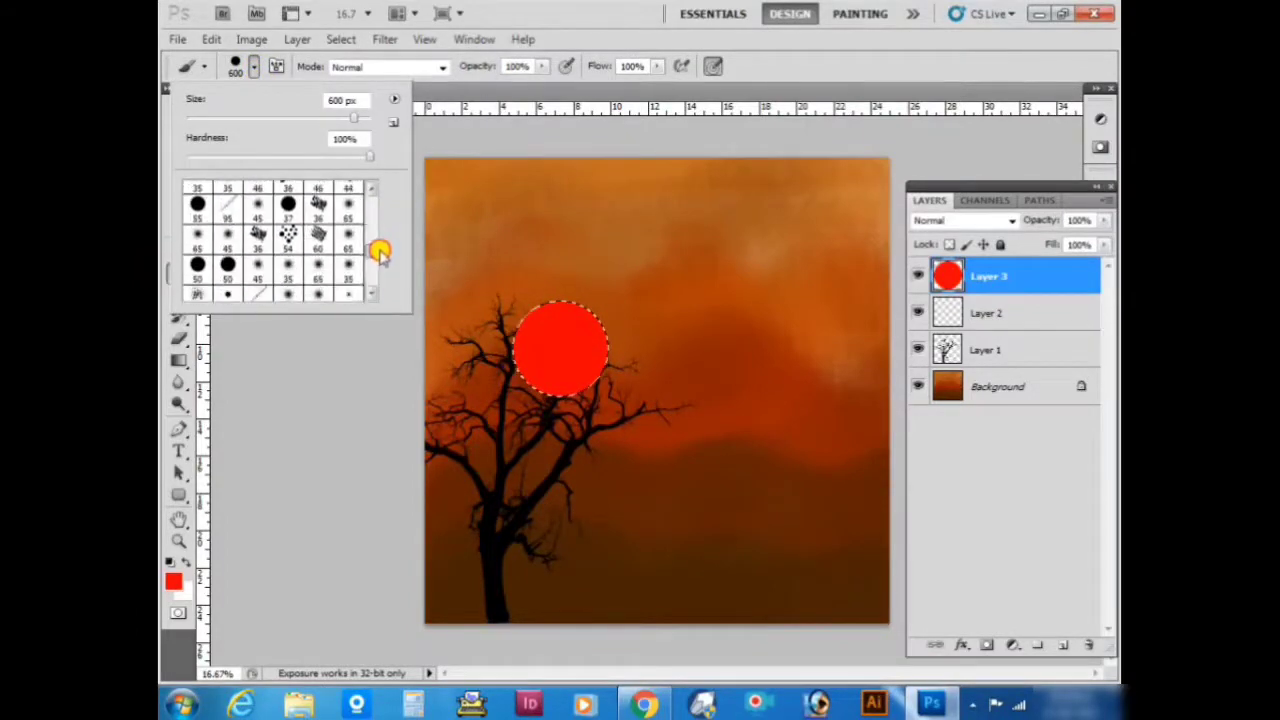
pyautogui.scroll(-2, 378, 251)
pyautogui.scroll(-2, 377, 251)
pyautogui.scroll(-2, 383, 262)
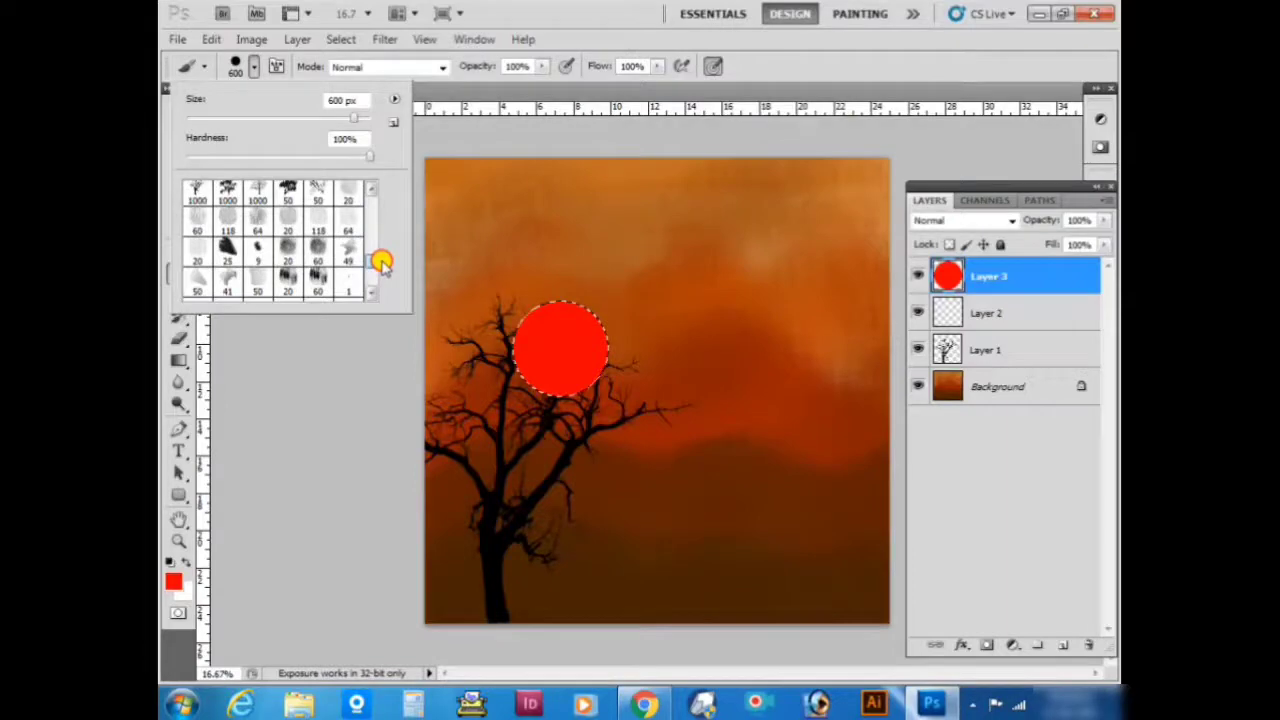
pyautogui.click(200, 218)
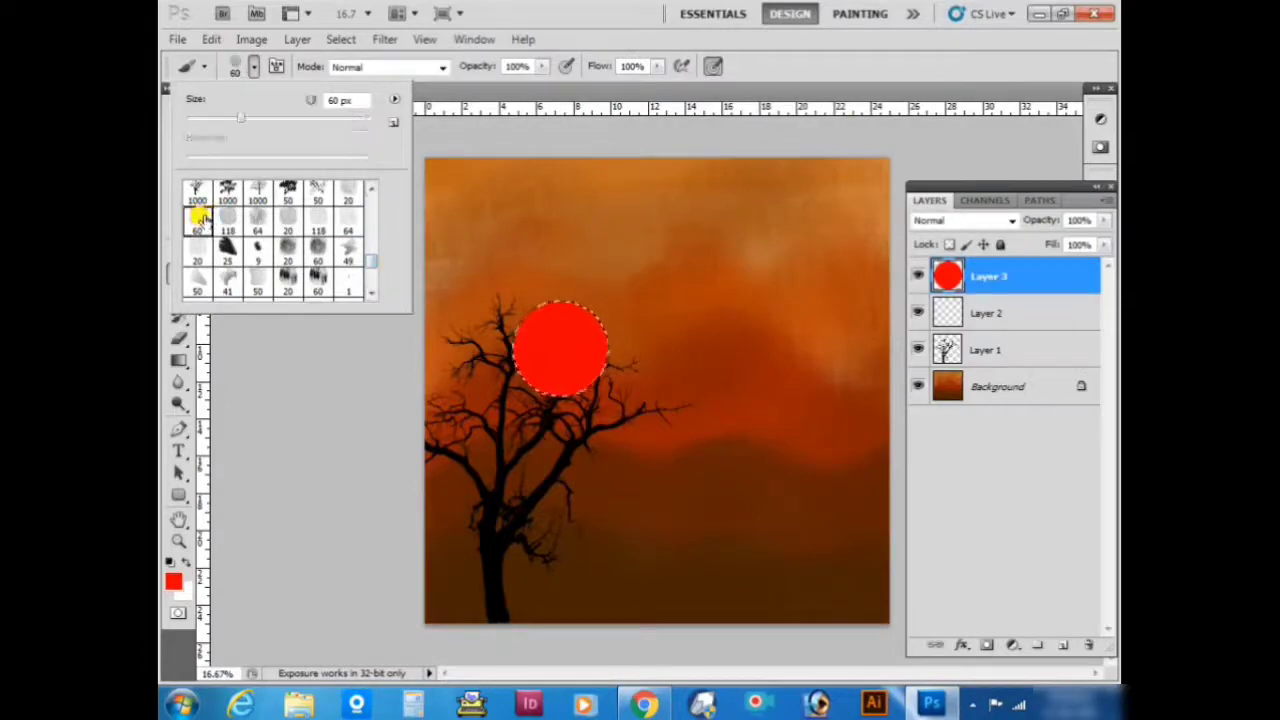
# Set the foreground to dark red #690000 and brush it over the sun's top and upper left at lowered opacity.
pyautogui.click(185, 580)
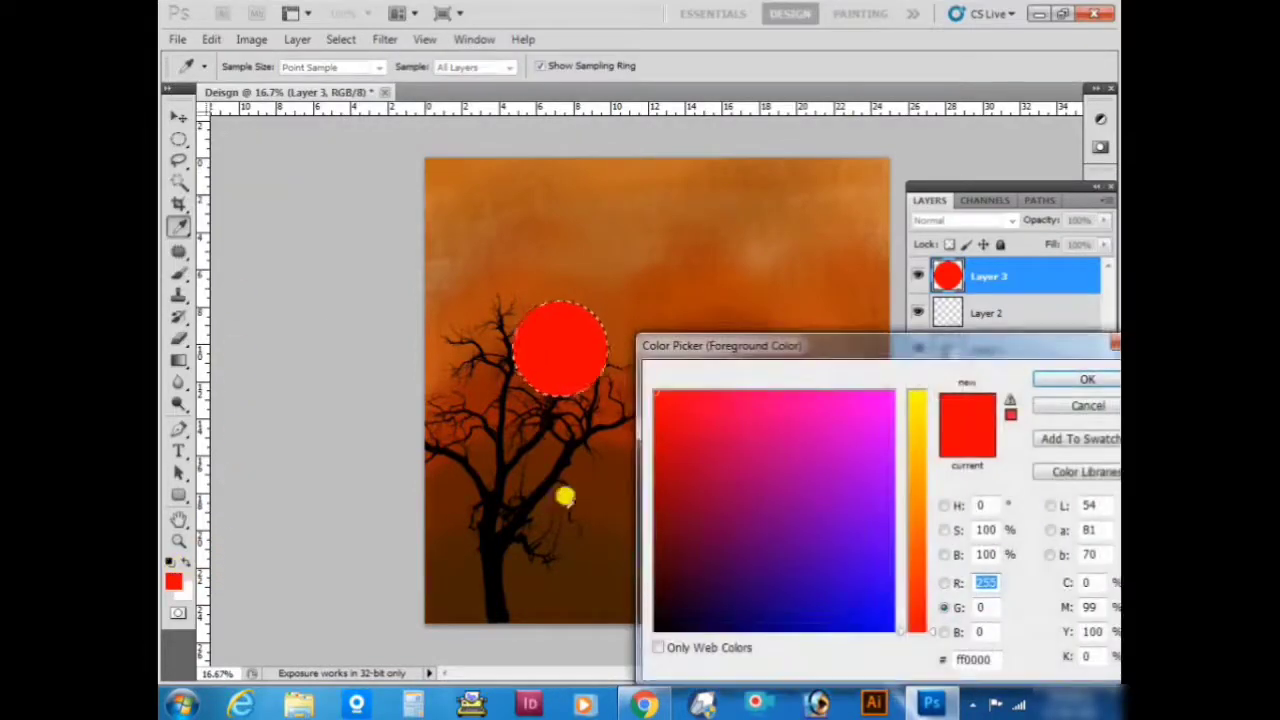
pyautogui.click(641, 527)
pyautogui.click(1087, 379)
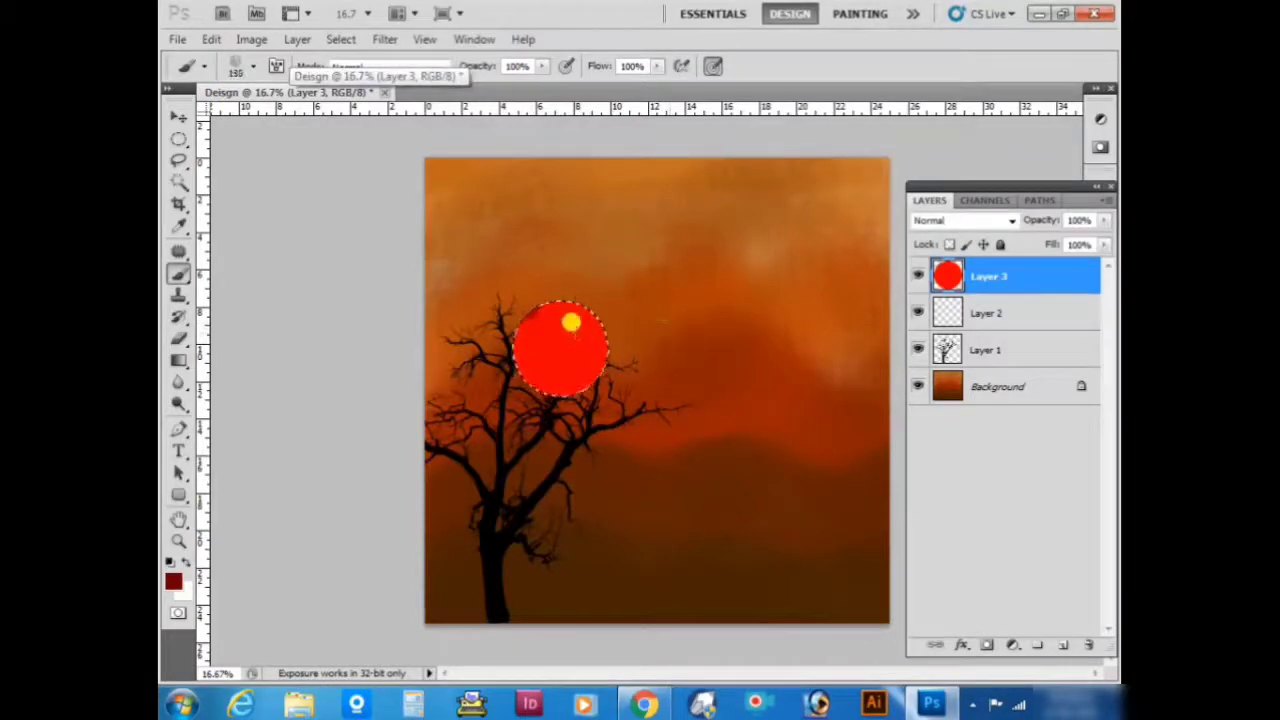
pyautogui.moveTo(540, 275); pyautogui.dragTo(603, 288)
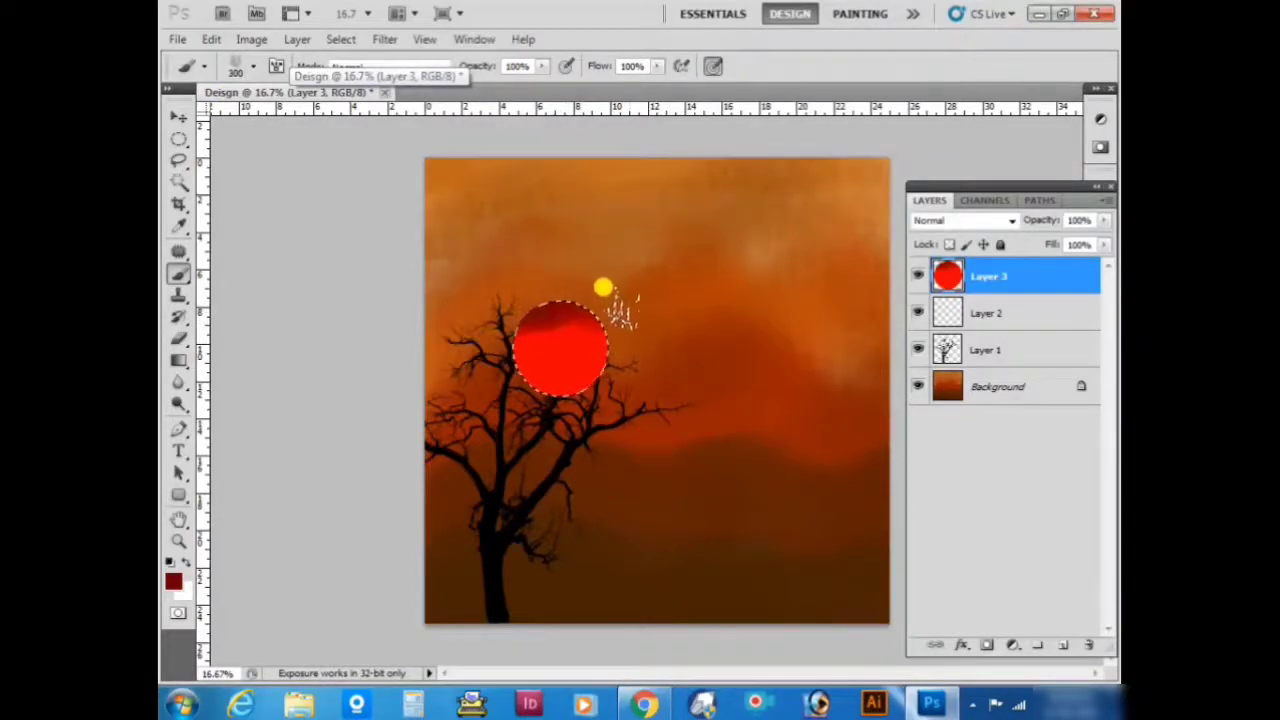
pyautogui.click(541, 66)
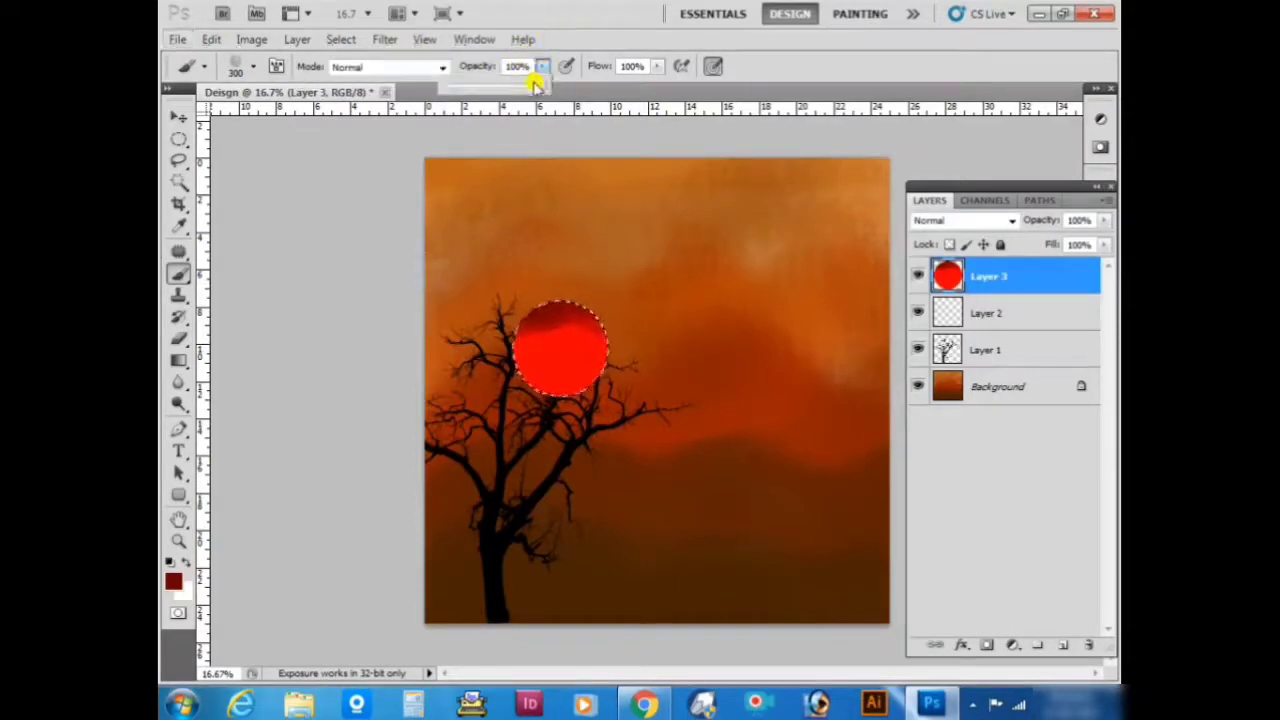
pyautogui.moveTo(545, 88); pyautogui.dragTo(498, 90)
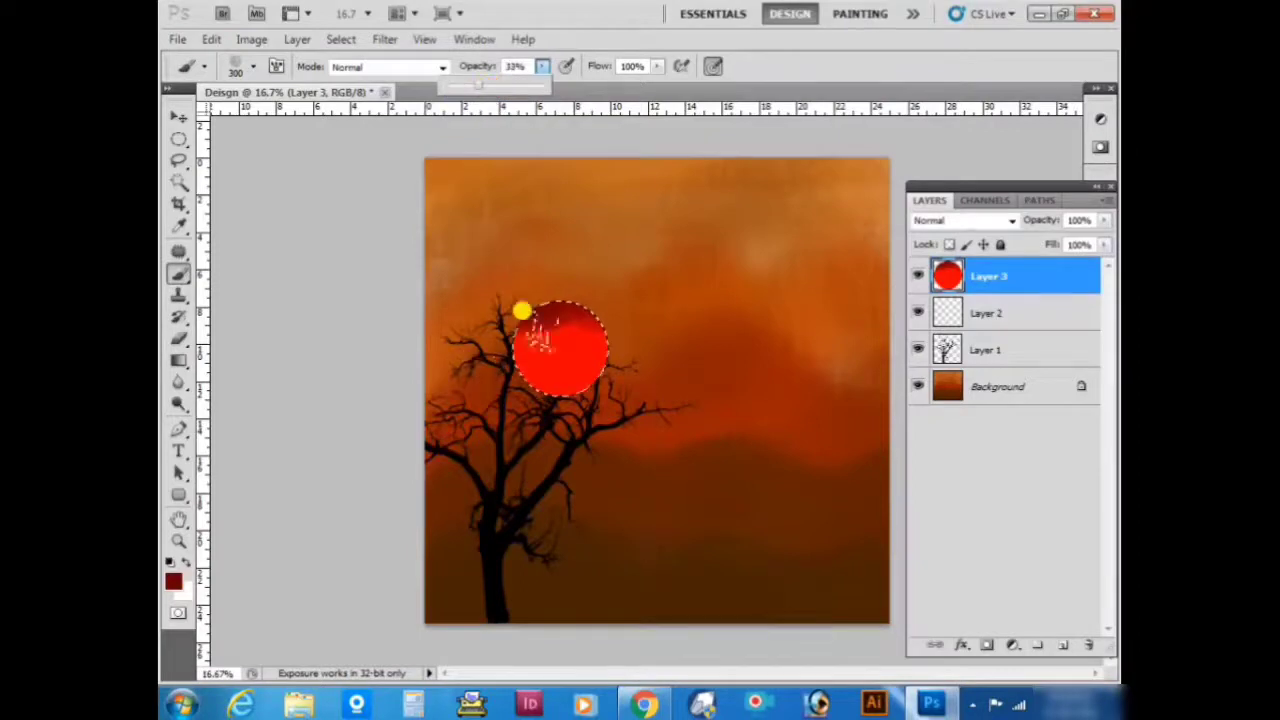
pyautogui.click(480, 383)
pyautogui.moveTo(594, 369); pyautogui.dragTo(549, 346)
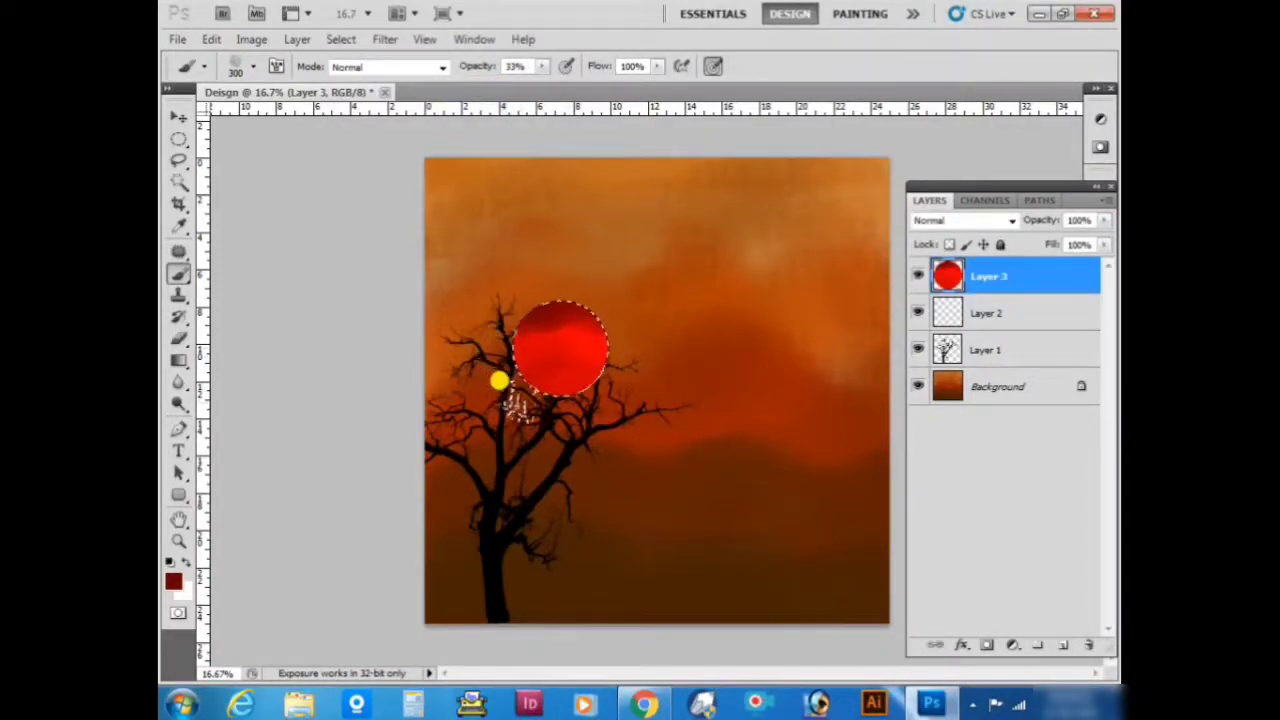
# Build up the top shading at low opacities down to 10%, then deselect.
pyautogui.moveTo(540, 68); pyautogui.dragTo(567, 88)
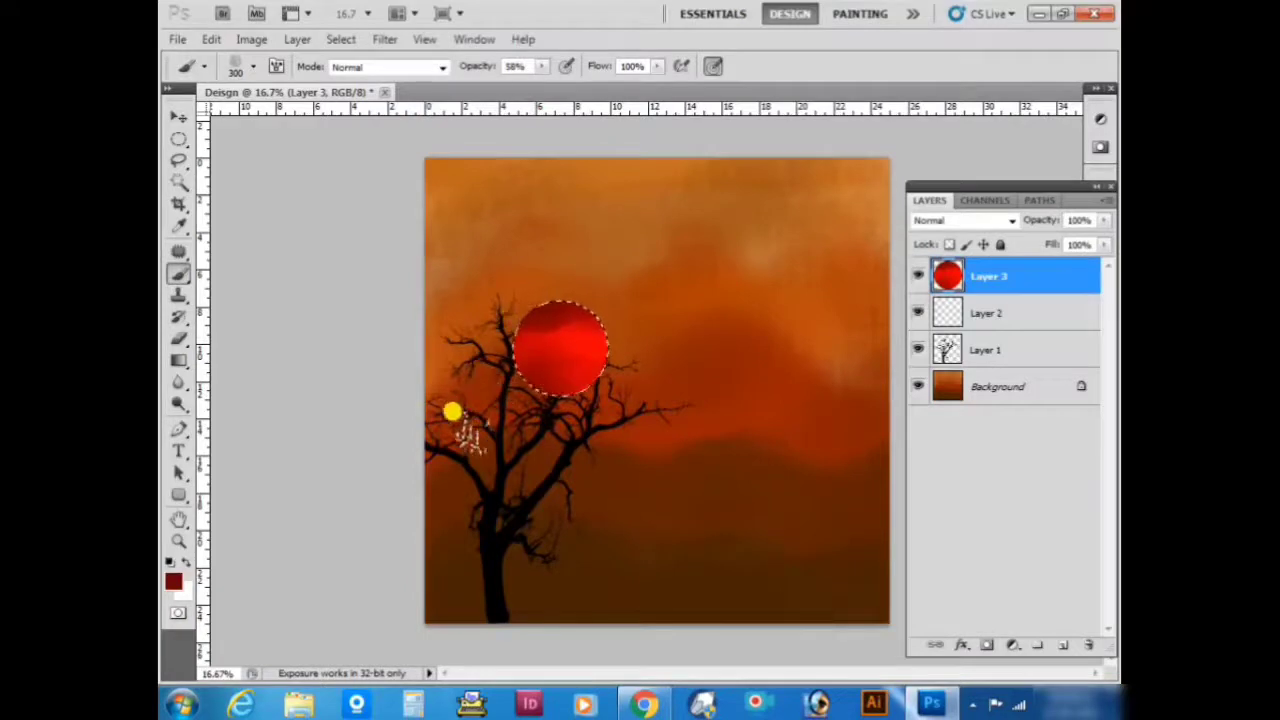
pyautogui.moveTo(451, 409); pyautogui.dragTo(596, 357)
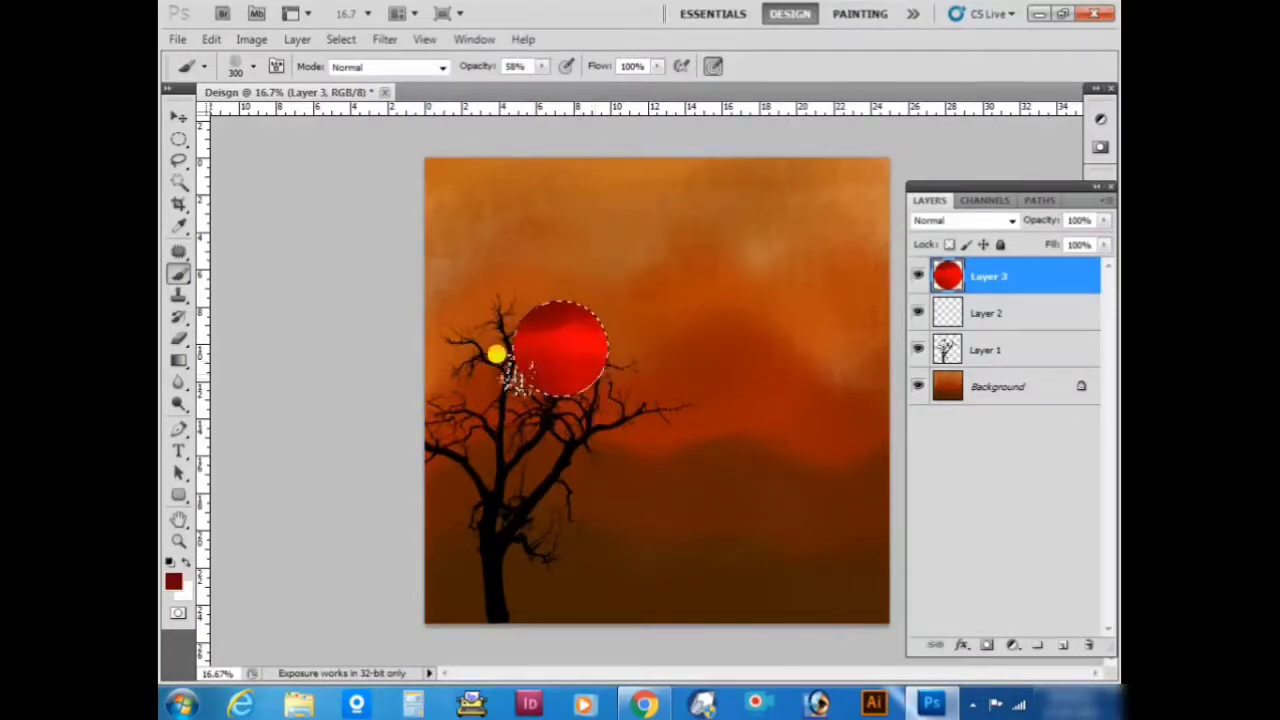
pyautogui.moveTo(541, 66); pyautogui.dragTo(492, 92)
pyautogui.moveTo(557, 280); pyautogui.dragTo(583, 308)
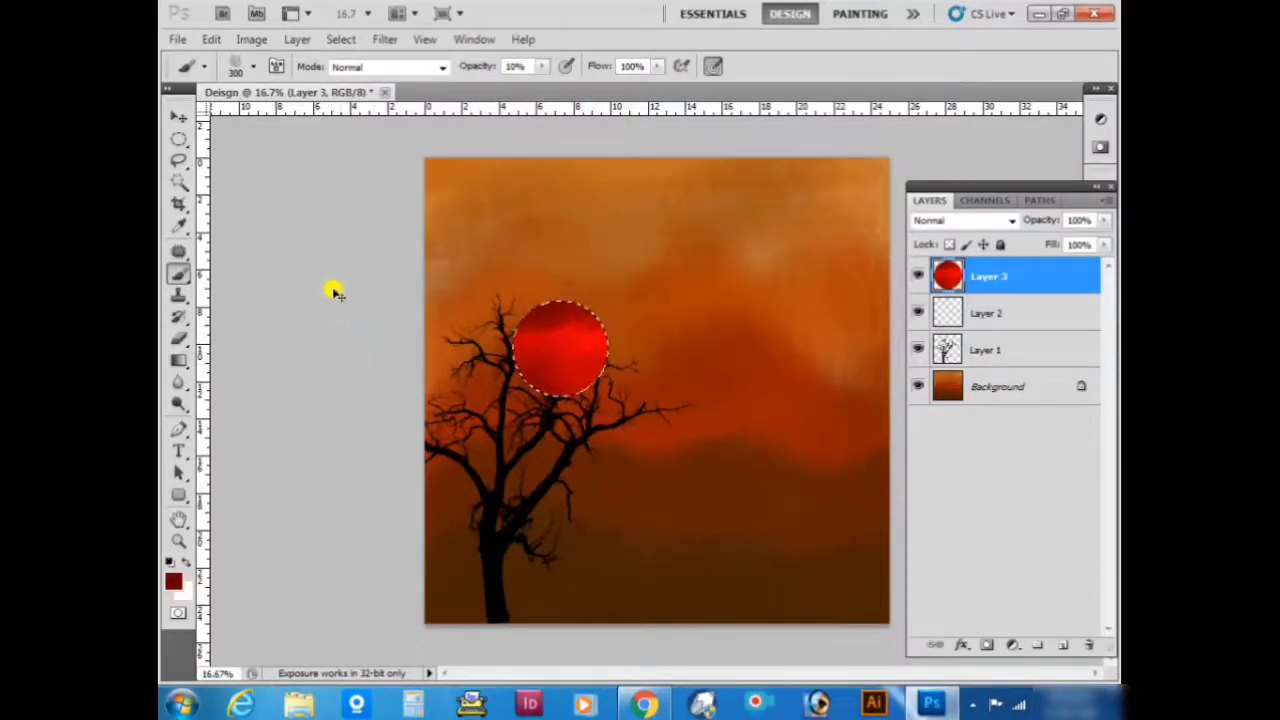
pyautogui.hotkey('ctrl', 'd')
# Move sun Layer 3 below tree Layer 1 and nudge the sun upward.
pyautogui.click(178, 117)
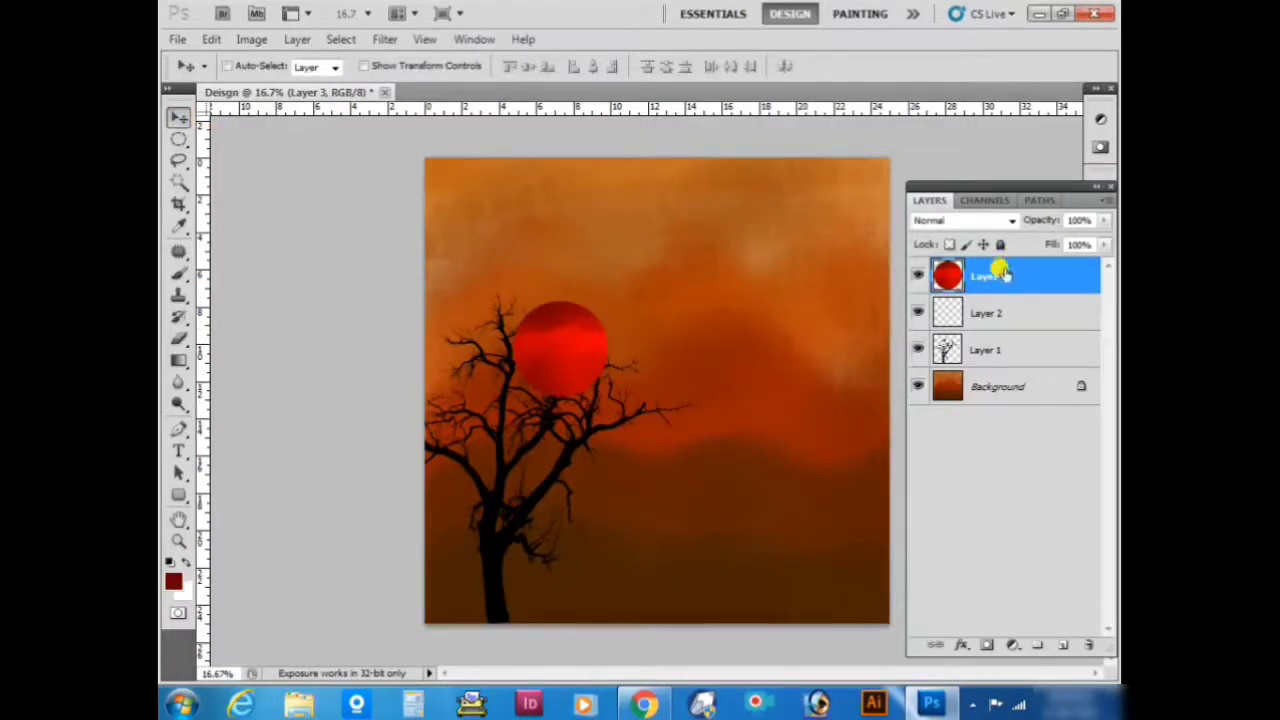
pyautogui.moveTo(1003, 276); pyautogui.dragTo(1000, 350)
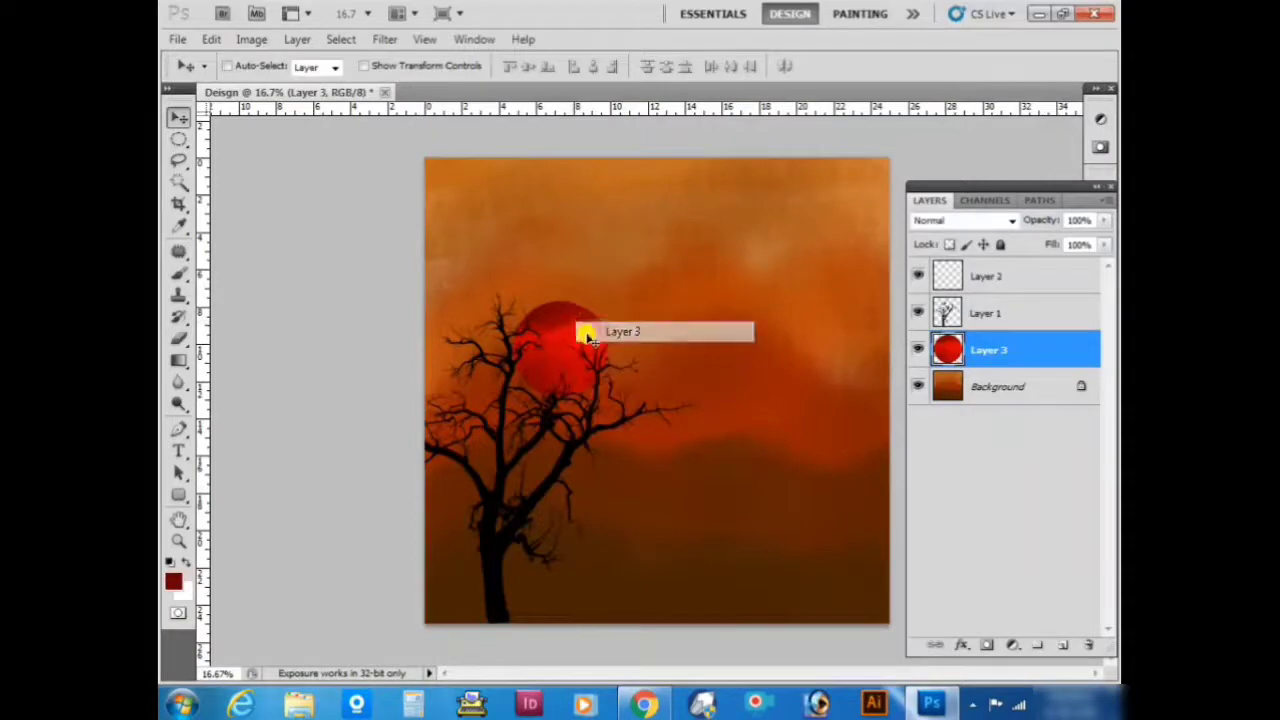
pyautogui.moveTo(578, 326)
pyautogui.mouseDown()
pyautogui.moveTo(583, 305)
pyautogui.moveTo(491, 309)
pyautogui.moveTo(585, 316)
pyautogui.mouseUp()
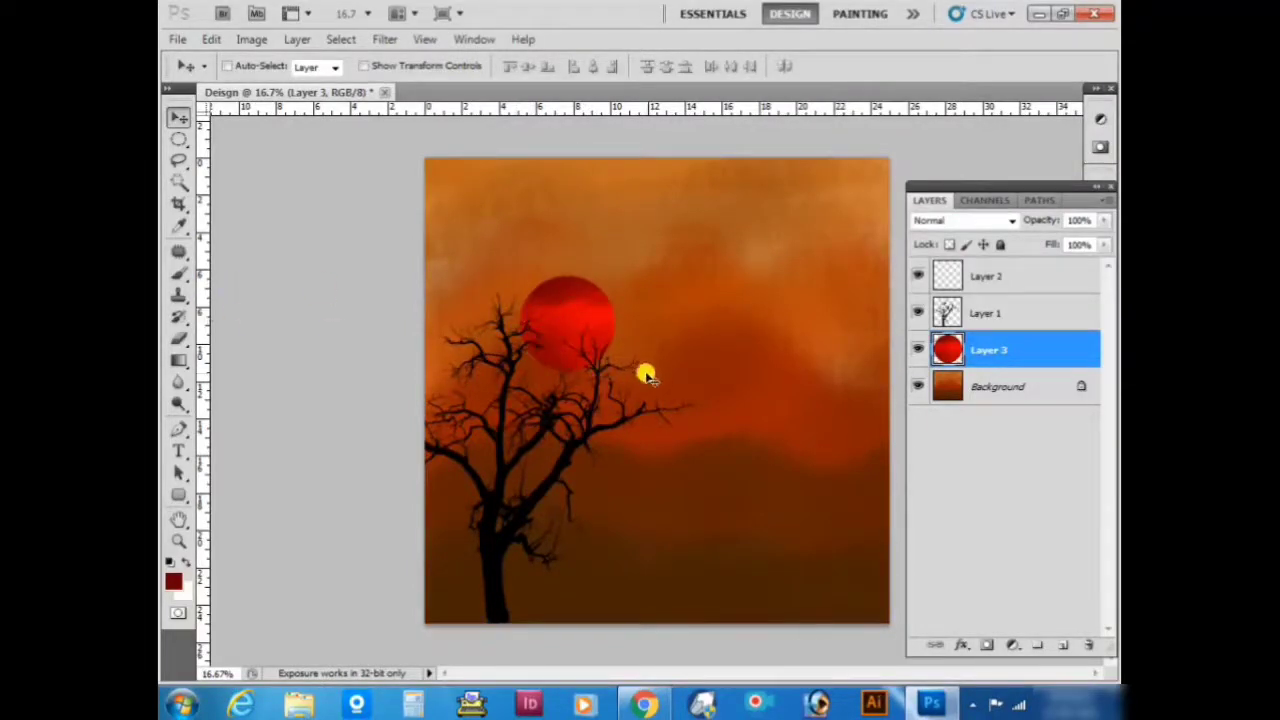
# Scale the sun to about 75% and shift it right and down beside the branches.
pyautogui.hotkey('ctrl', 't')
pyautogui.moveTo(617, 372); pyautogui.dragTo(592, 347)
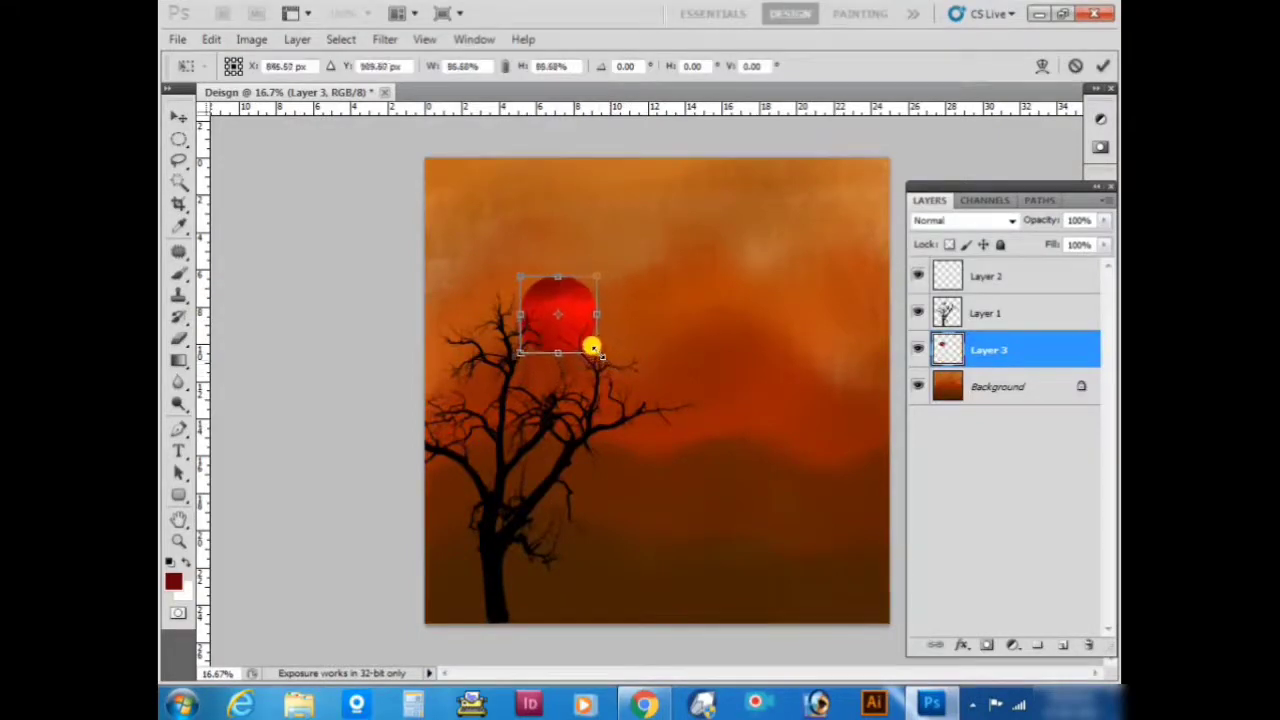
pyautogui.moveTo(565, 305); pyautogui.dragTo(597, 328)
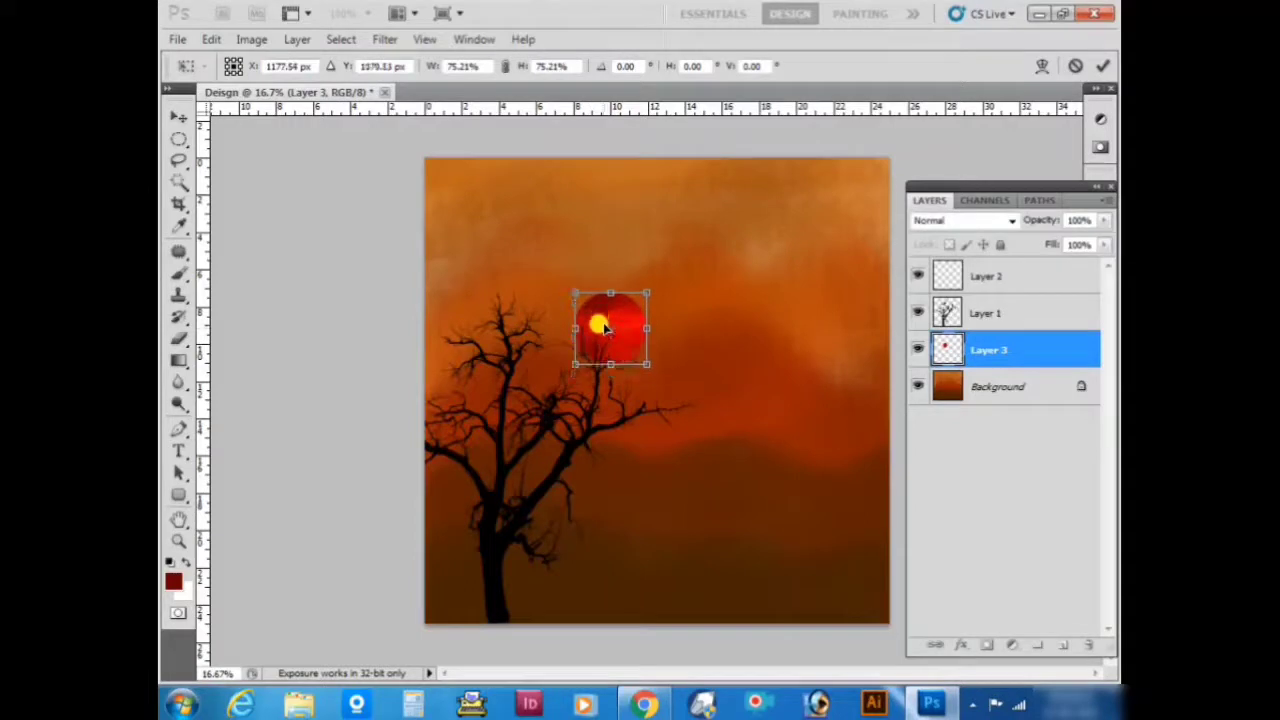
pyautogui.press('Return')
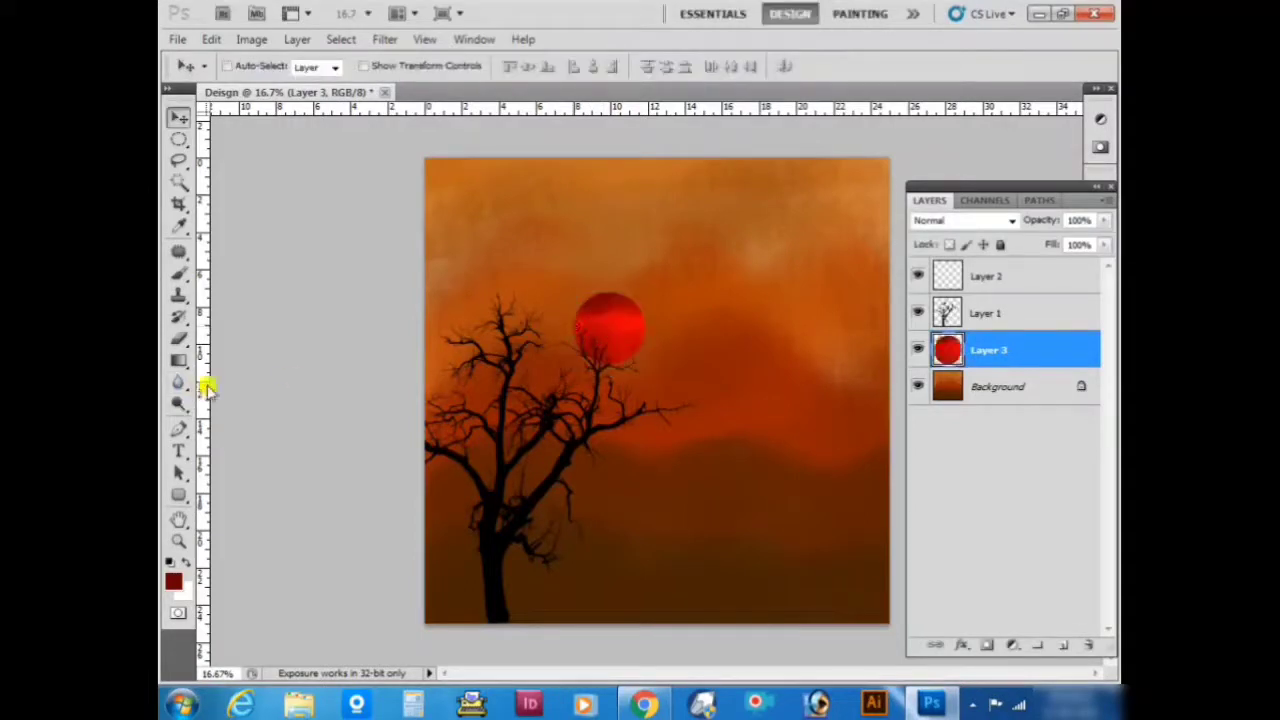
# Load a soft round brush with 0% hardness at 700 px and start a new layer.
pyautogui.click(180, 273)
pyautogui.click(253, 66)
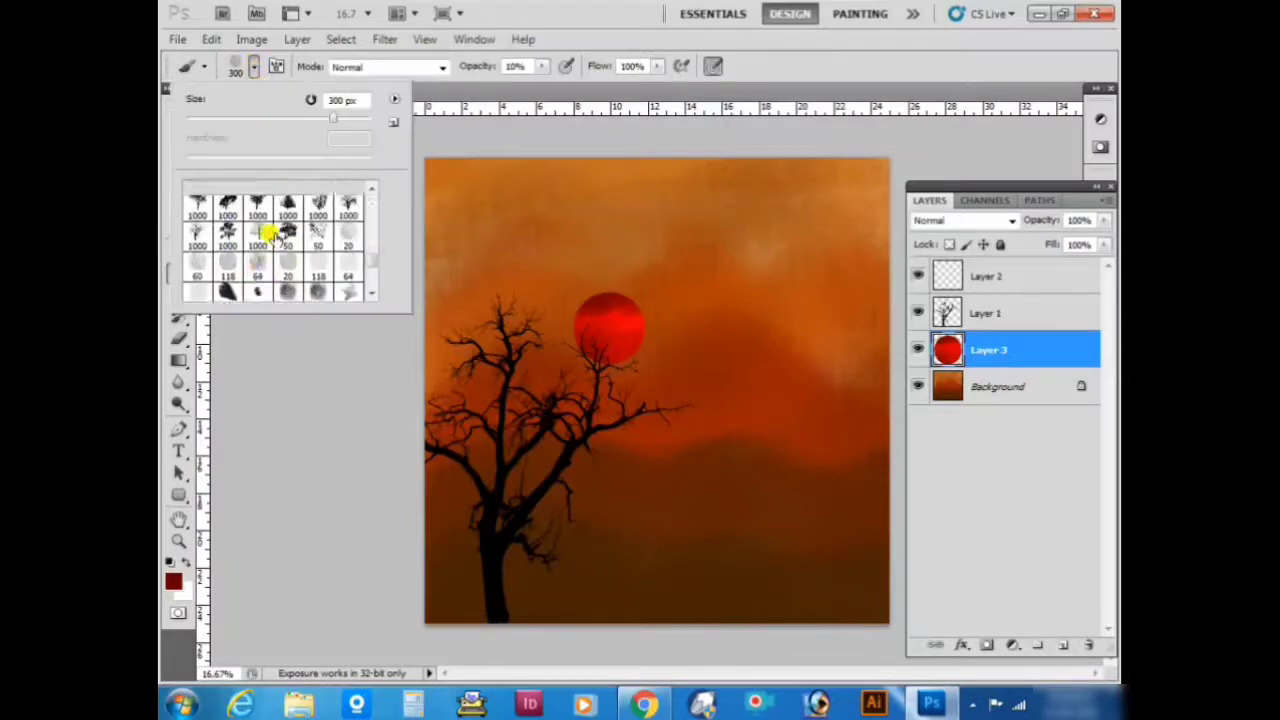
pyautogui.scroll(2, 262, 240)
pyautogui.scroll(2, 262, 243)
pyautogui.scroll(2, 262, 243)
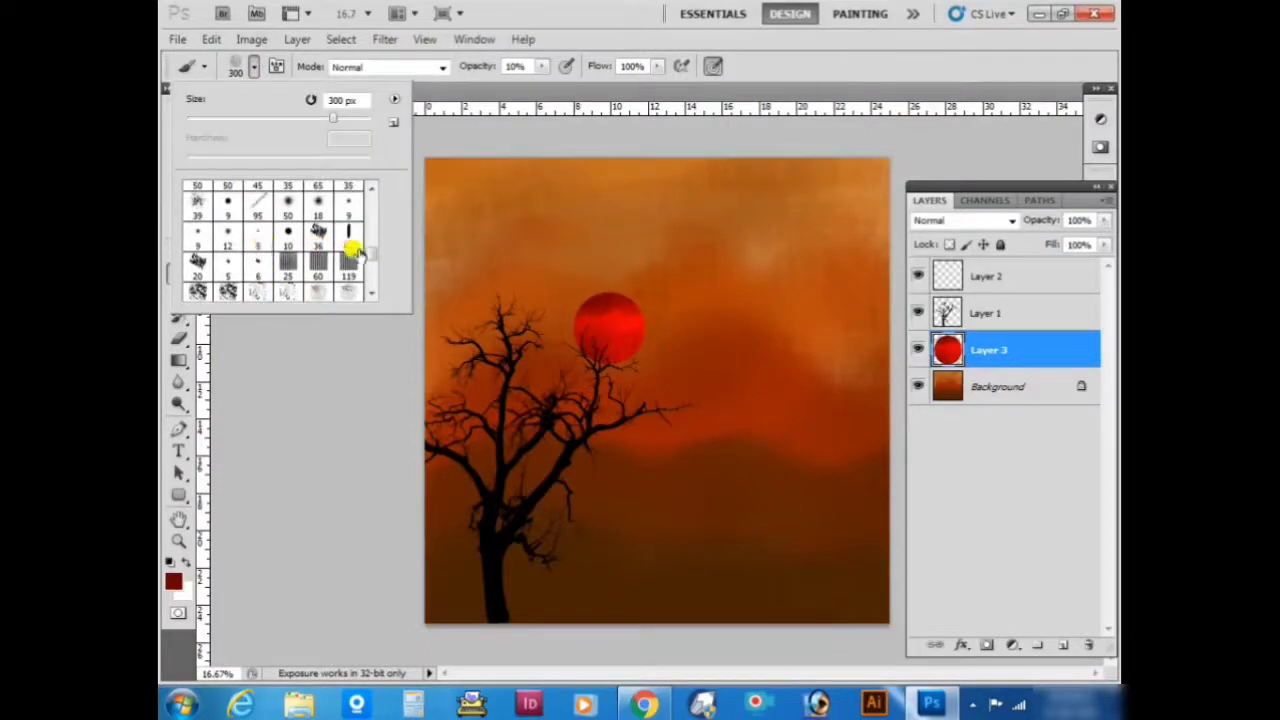
pyautogui.moveTo(371, 252); pyautogui.dragTo(370, 192)
pyautogui.click(258, 197)
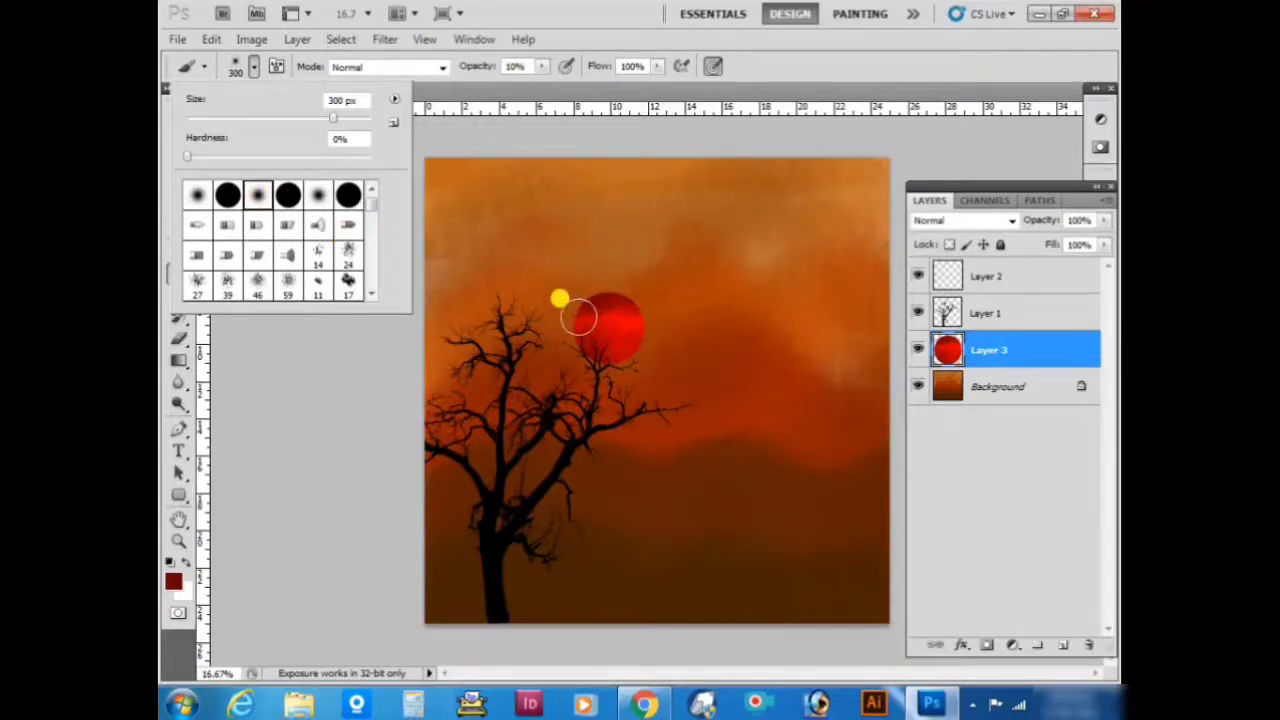
pyautogui.click(260, 68)
pyautogui.press(']')
pyautogui.press(']')
pyautogui.press(']')
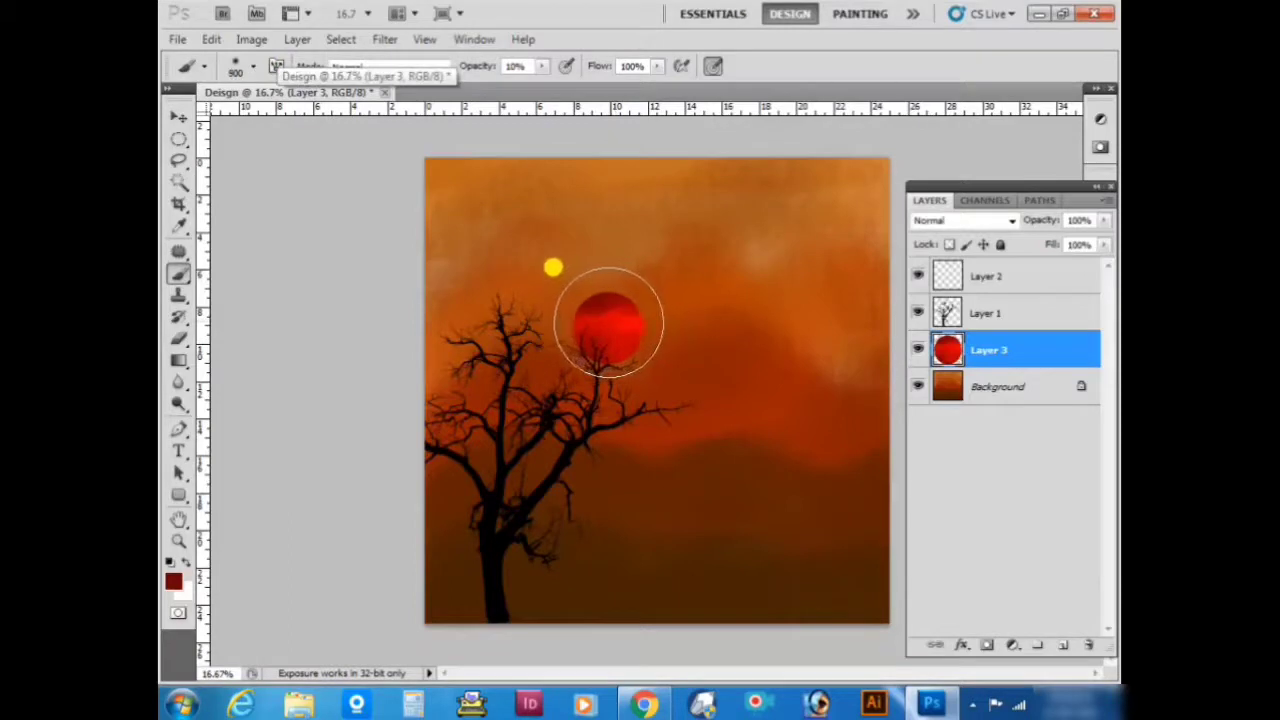
pyautogui.press('[')
pyautogui.press('[')
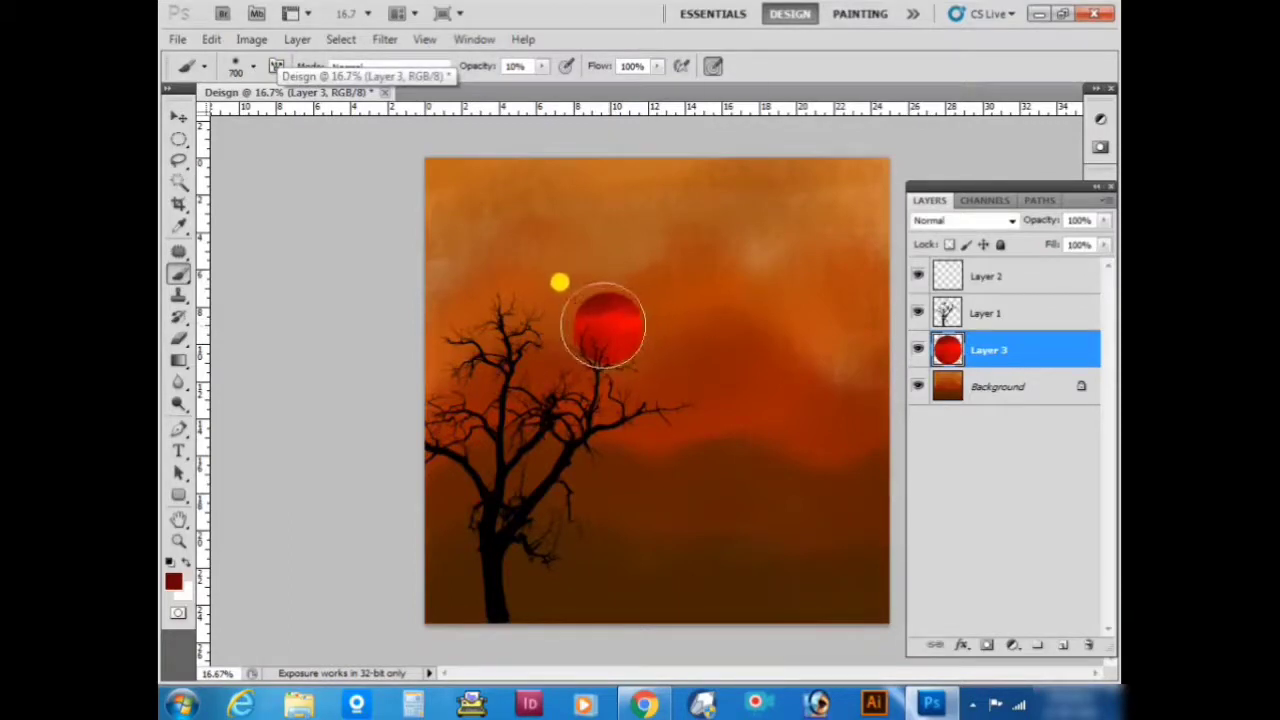
pyautogui.hotkey('ctrl', 'shift', 'n')
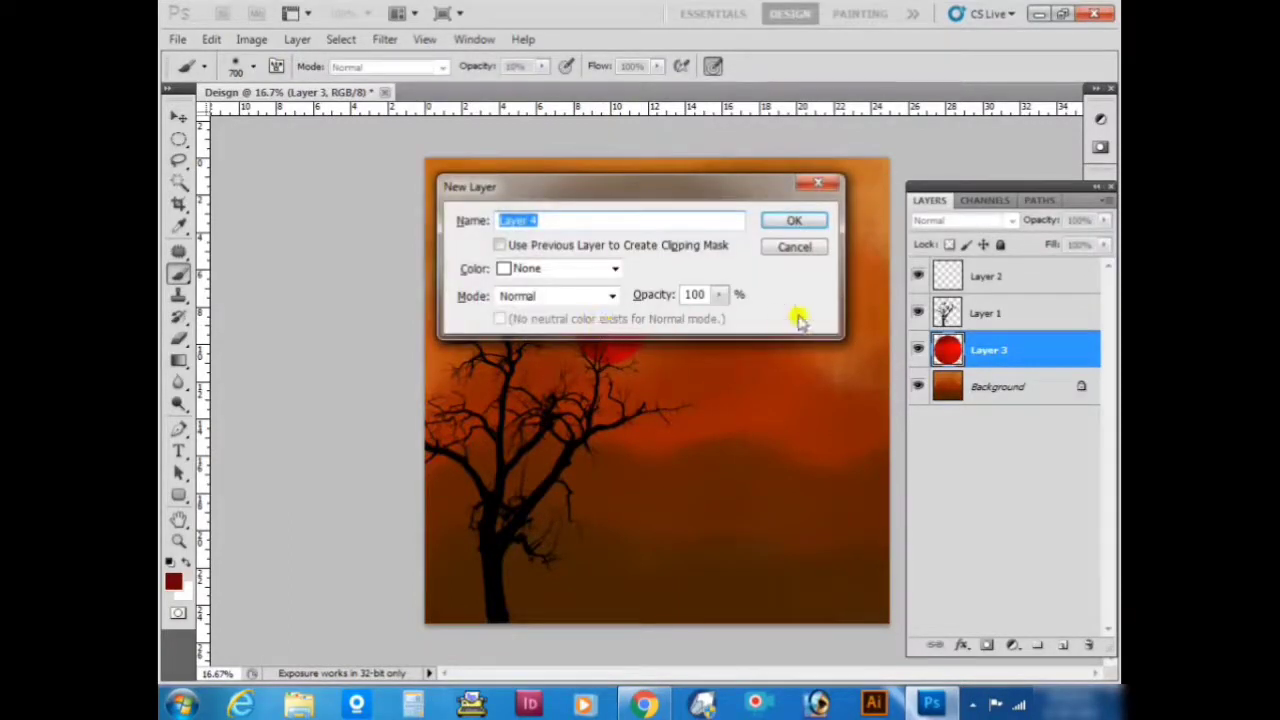
# Create Layer 4 and set the foreground colour to orange #f56d00.
pyautogui.click(811, 227)
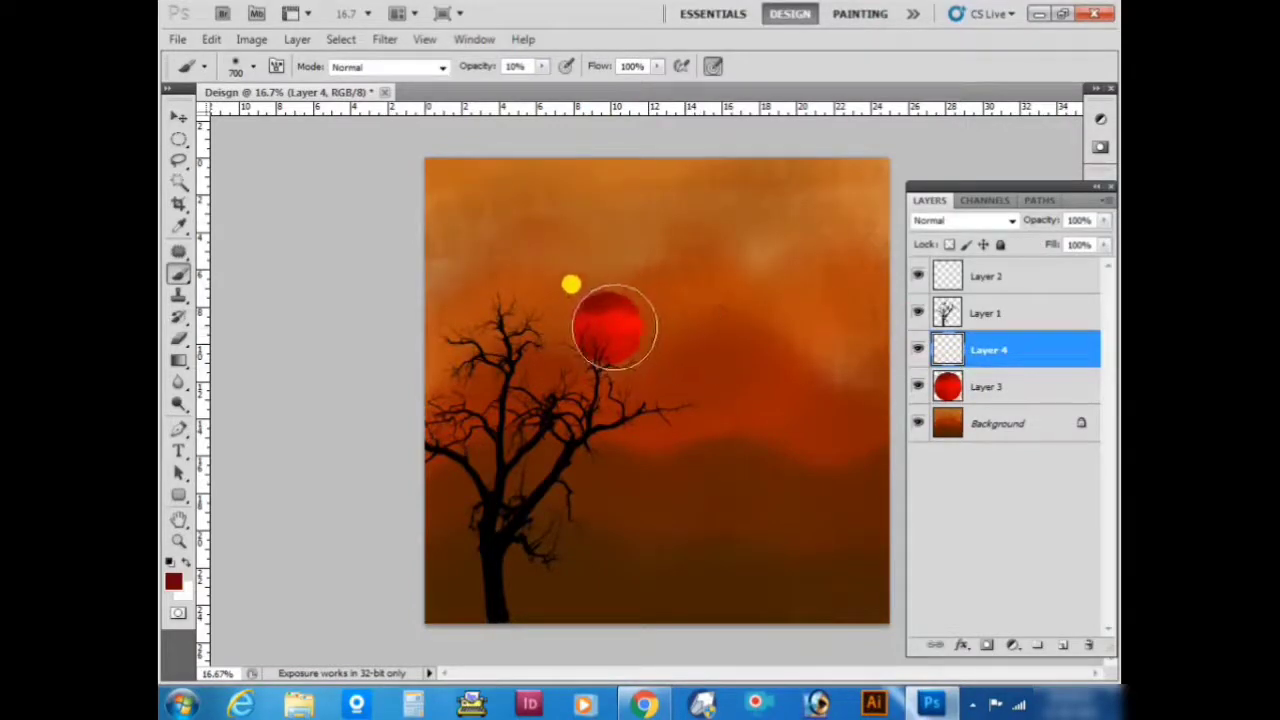
pyautogui.click(170, 580)
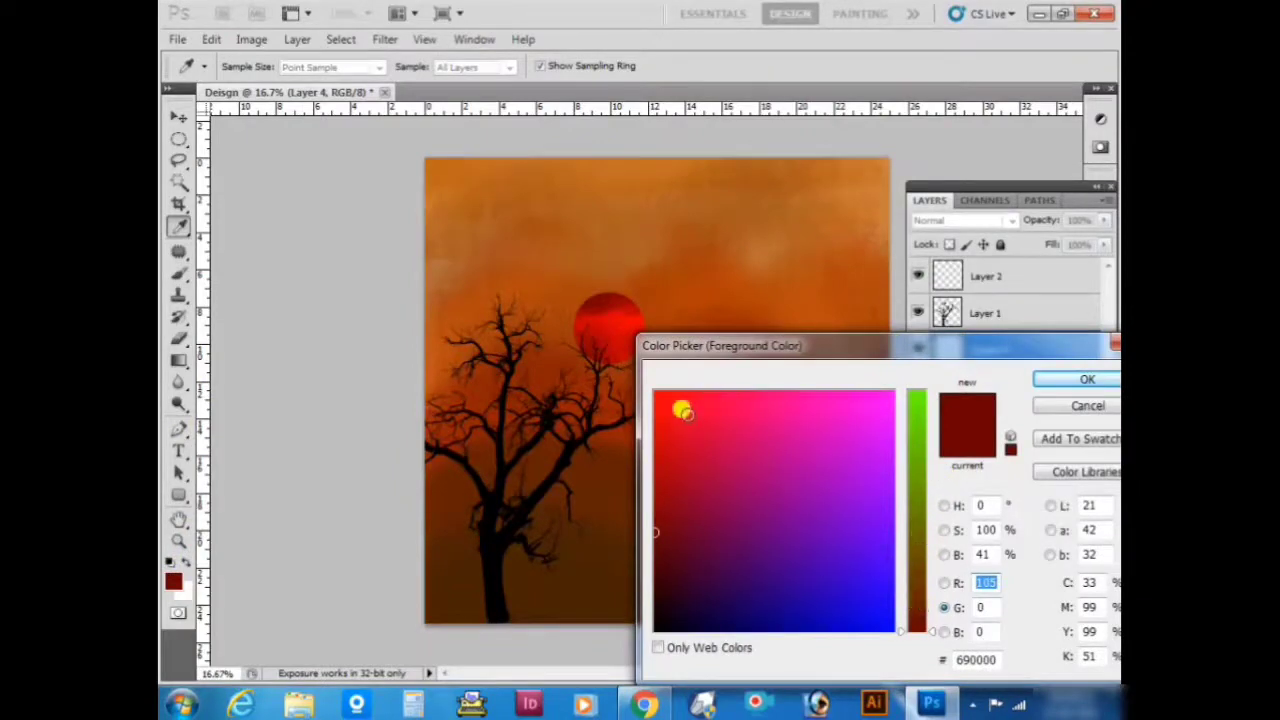
pyautogui.moveTo(680, 408); pyautogui.dragTo(645, 392)
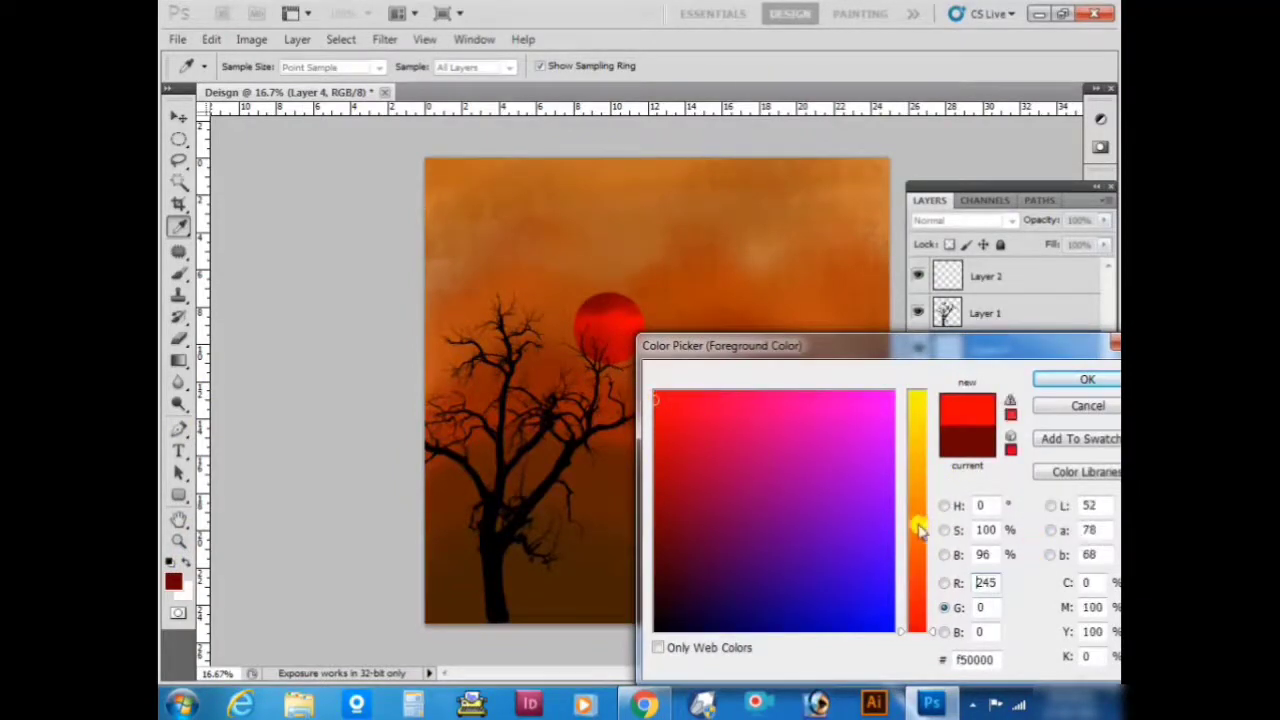
pyautogui.moveTo(918, 530); pyautogui.dragTo(918, 537)
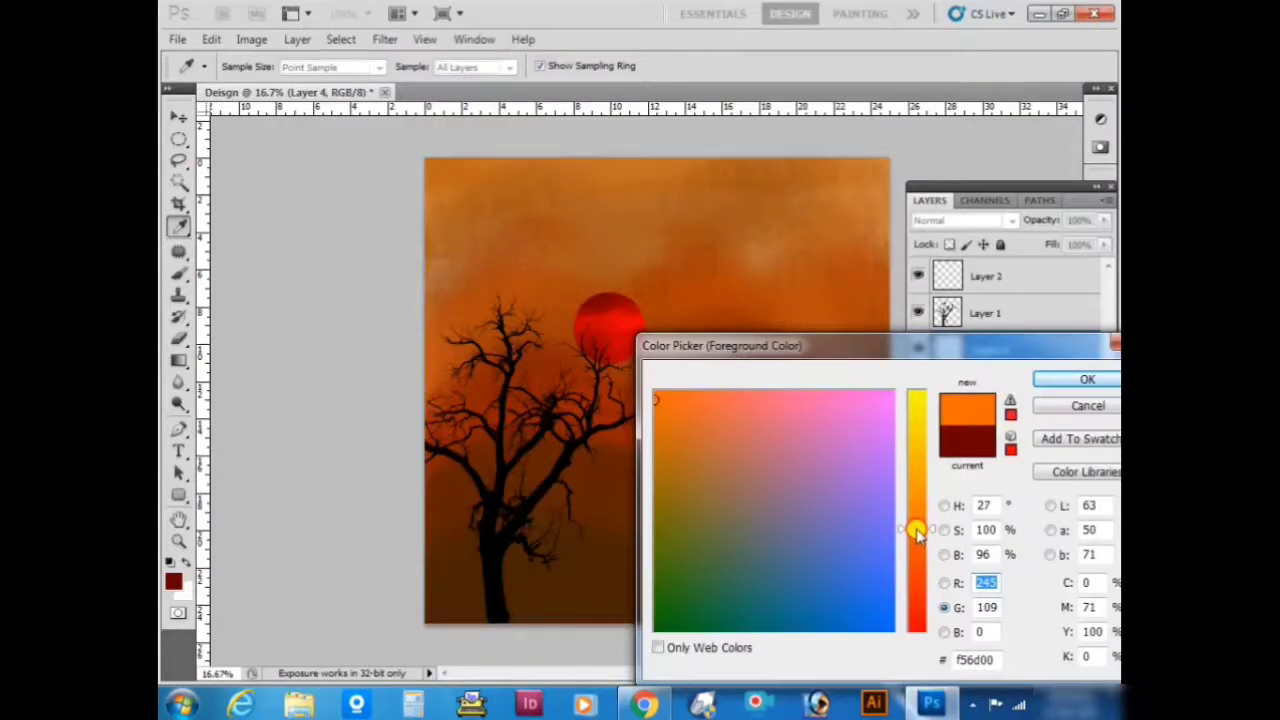
pyautogui.click(1046, 380)
# Paint a soft orange glow over the red sun at 100% brush opacity.
pyautogui.press('b')
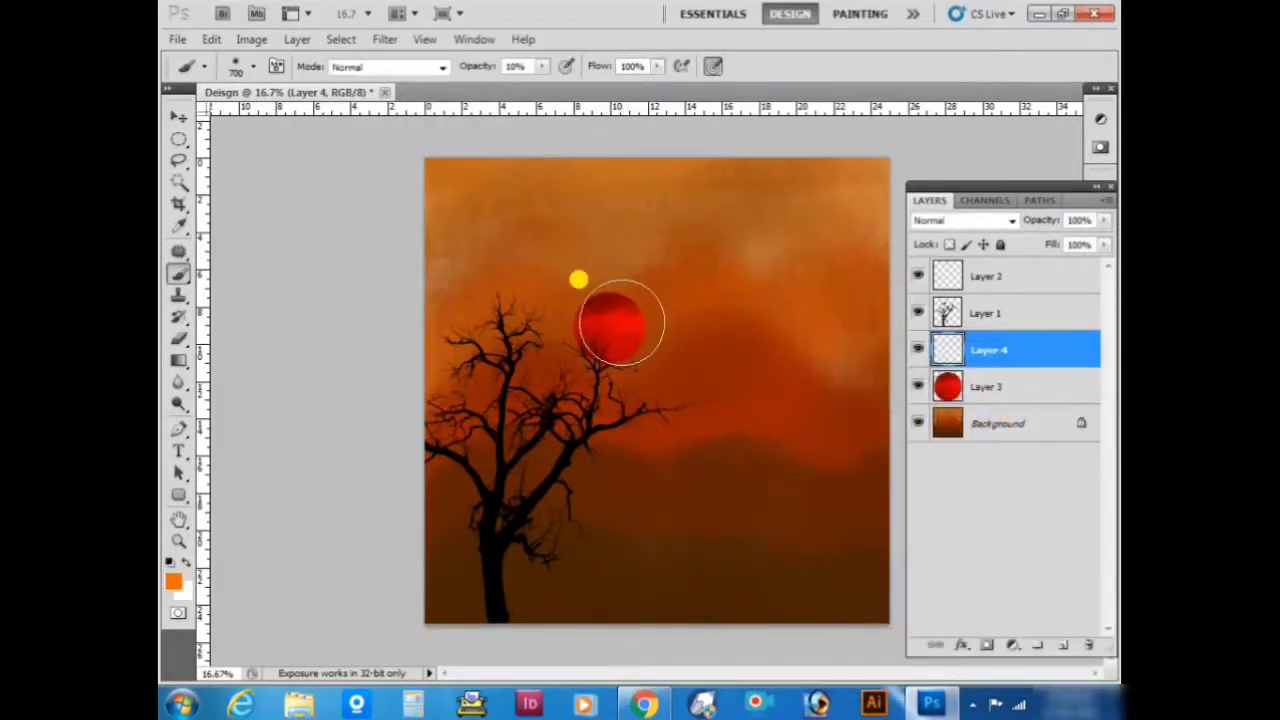
pyautogui.moveTo(621, 323); pyautogui.dragTo(609, 328)
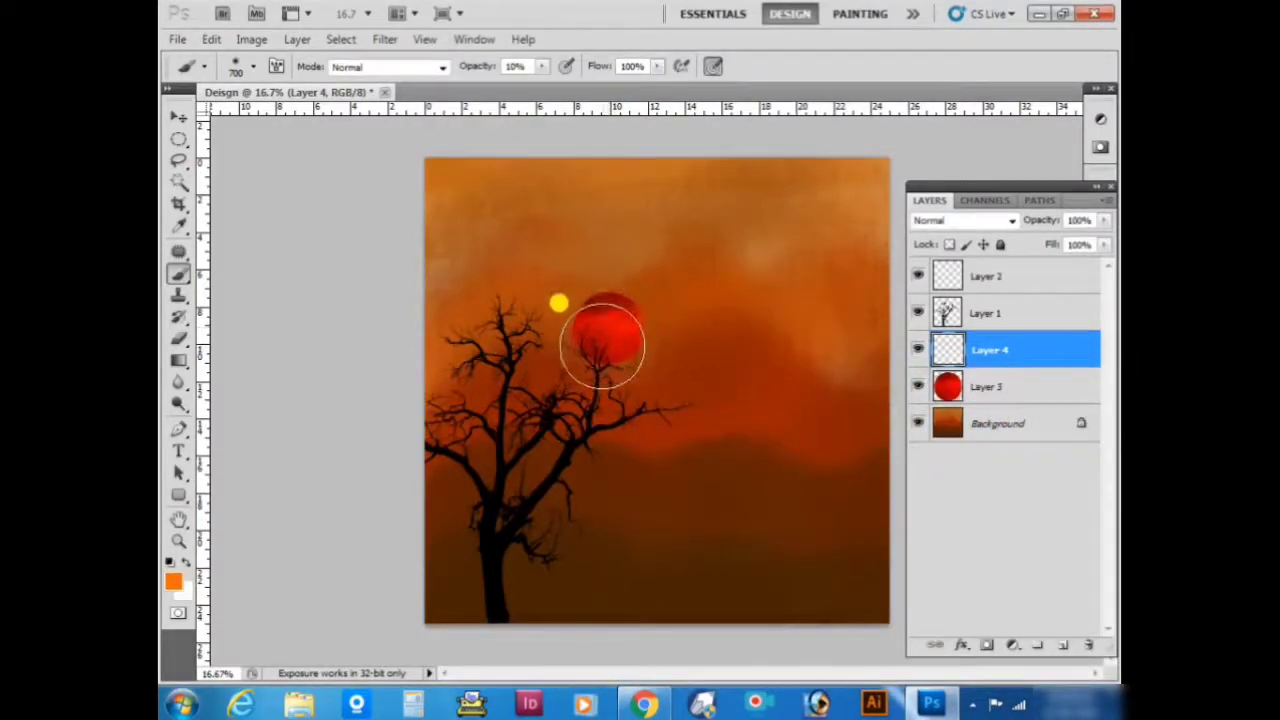
pyautogui.press('0')
pyautogui.click(608, 328)
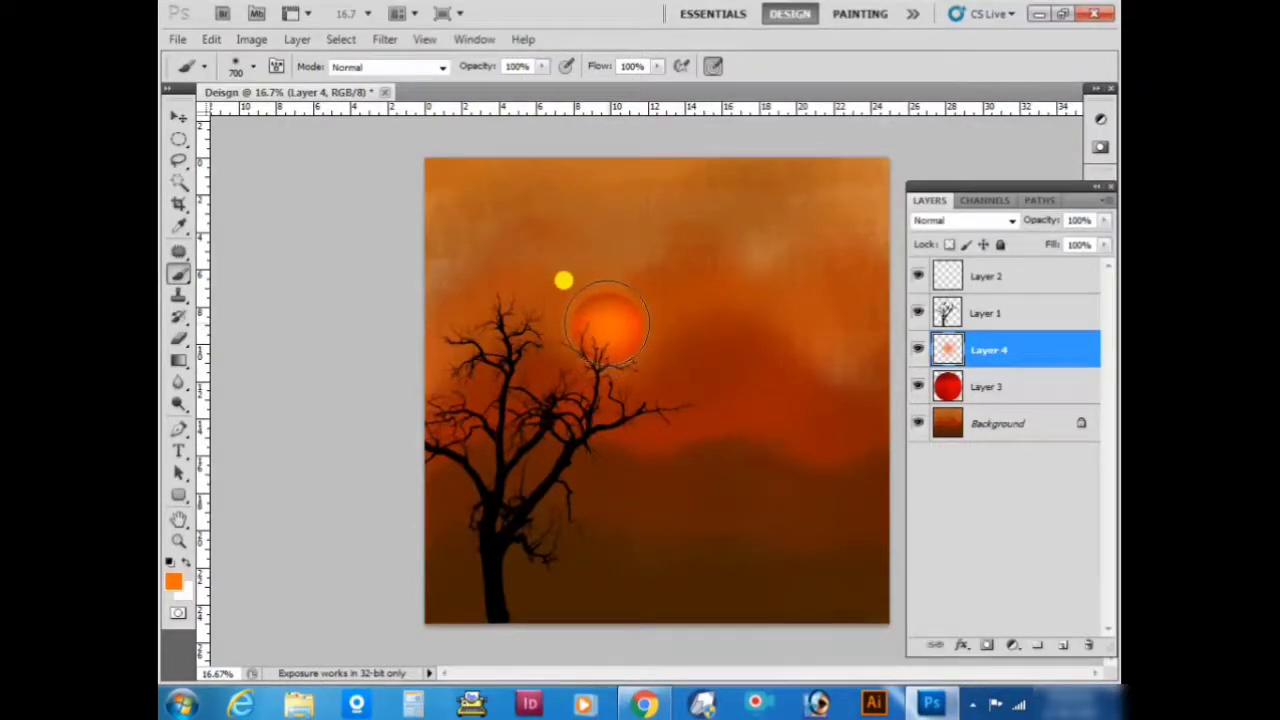
# Move glow Layer 4 beneath sun Layer 3 and make Layer 3 active.
pyautogui.click(181, 116)
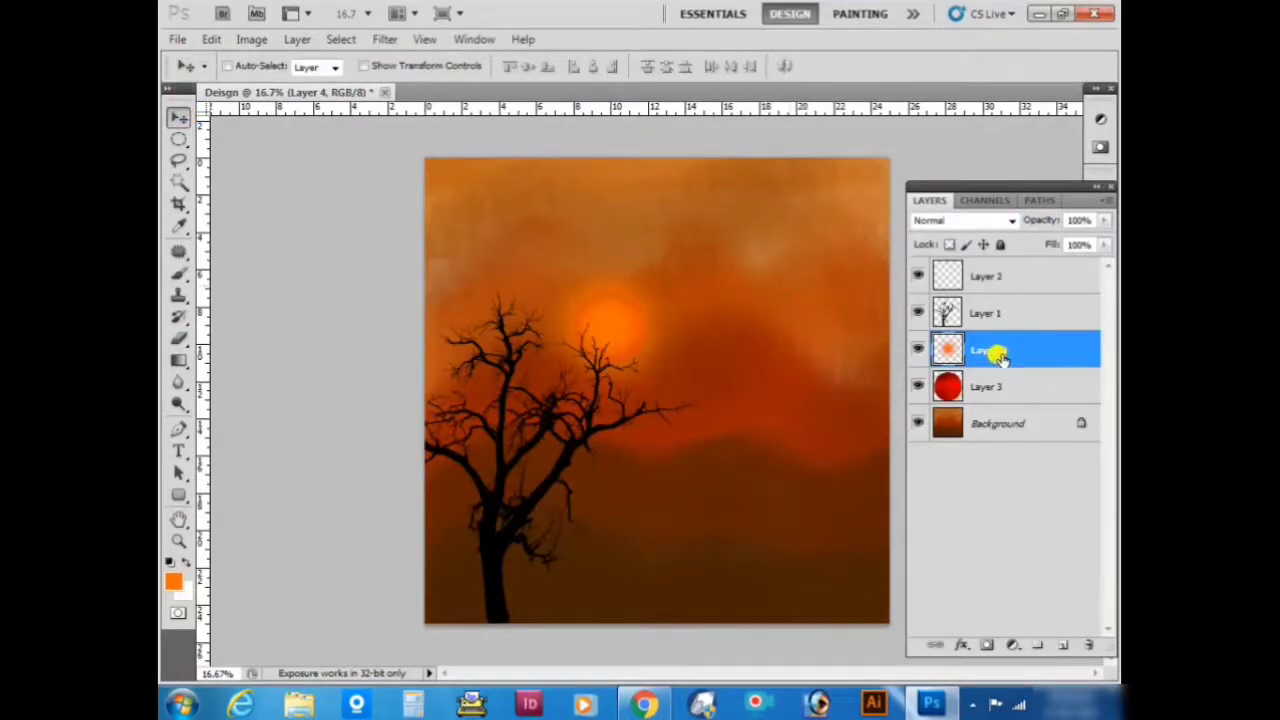
pyautogui.moveTo(997, 348); pyautogui.dragTo(998, 406)
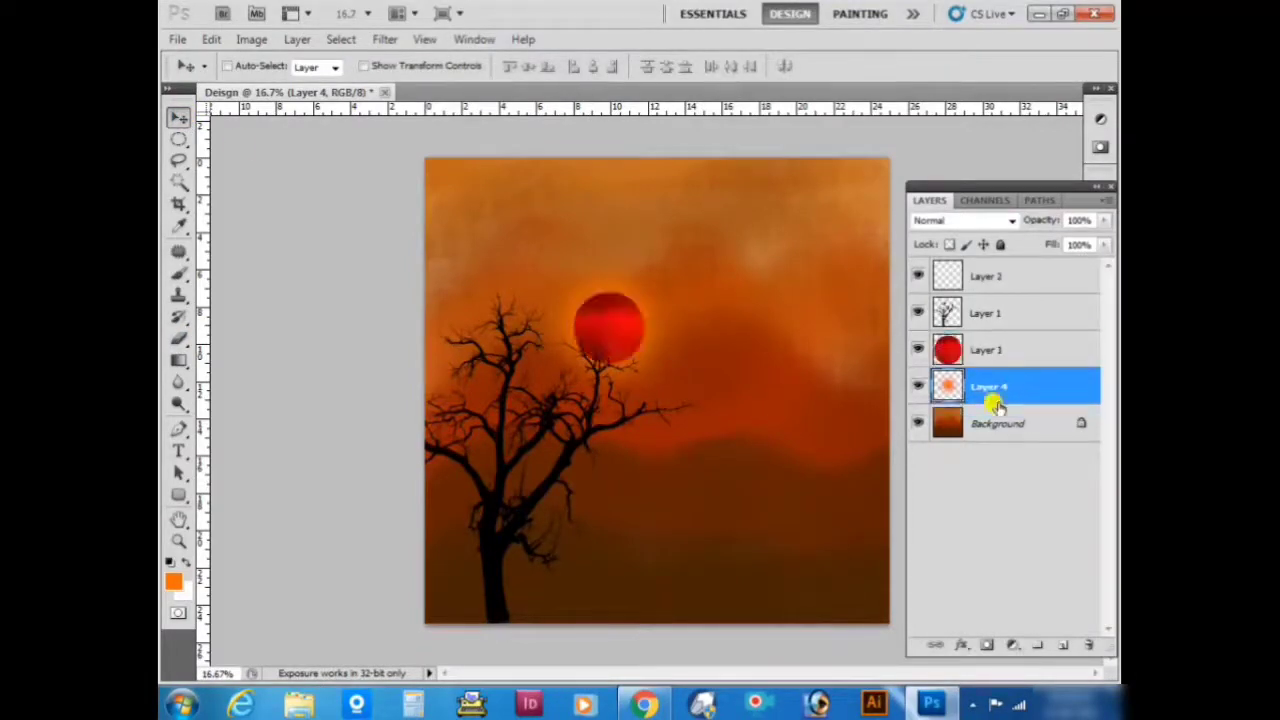
pyautogui.rightClick(630, 335)
pyautogui.click(660, 338)
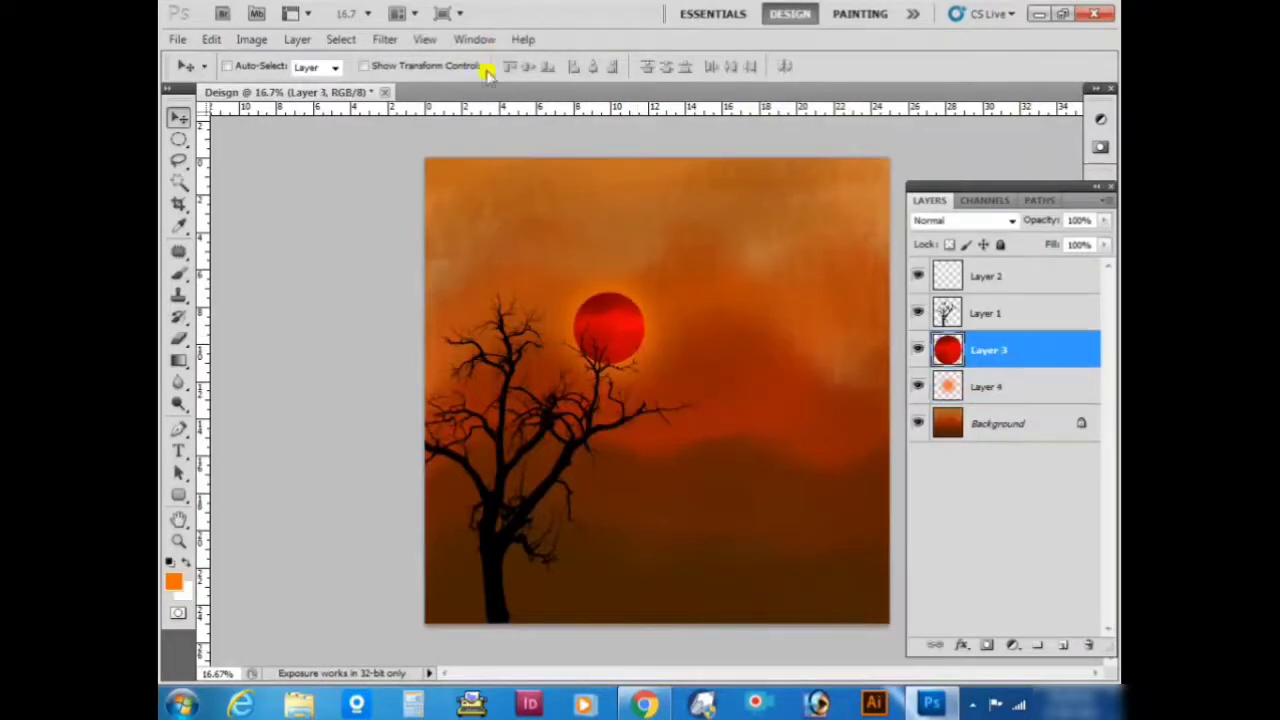
# Fade Layer 3 to 54% opacity and move it with the glow layer slightly higher.
pyautogui.click(1104, 220)
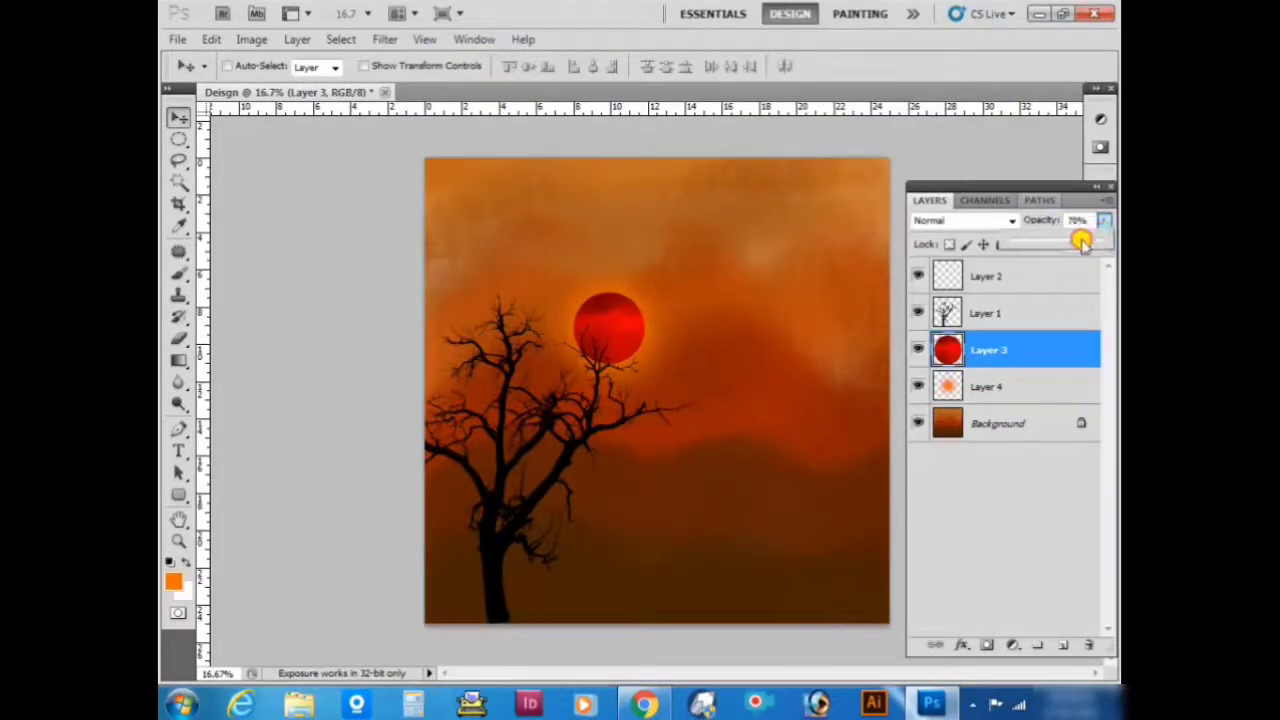
pyautogui.moveTo(1100, 244); pyautogui.dragTo(1054, 248)
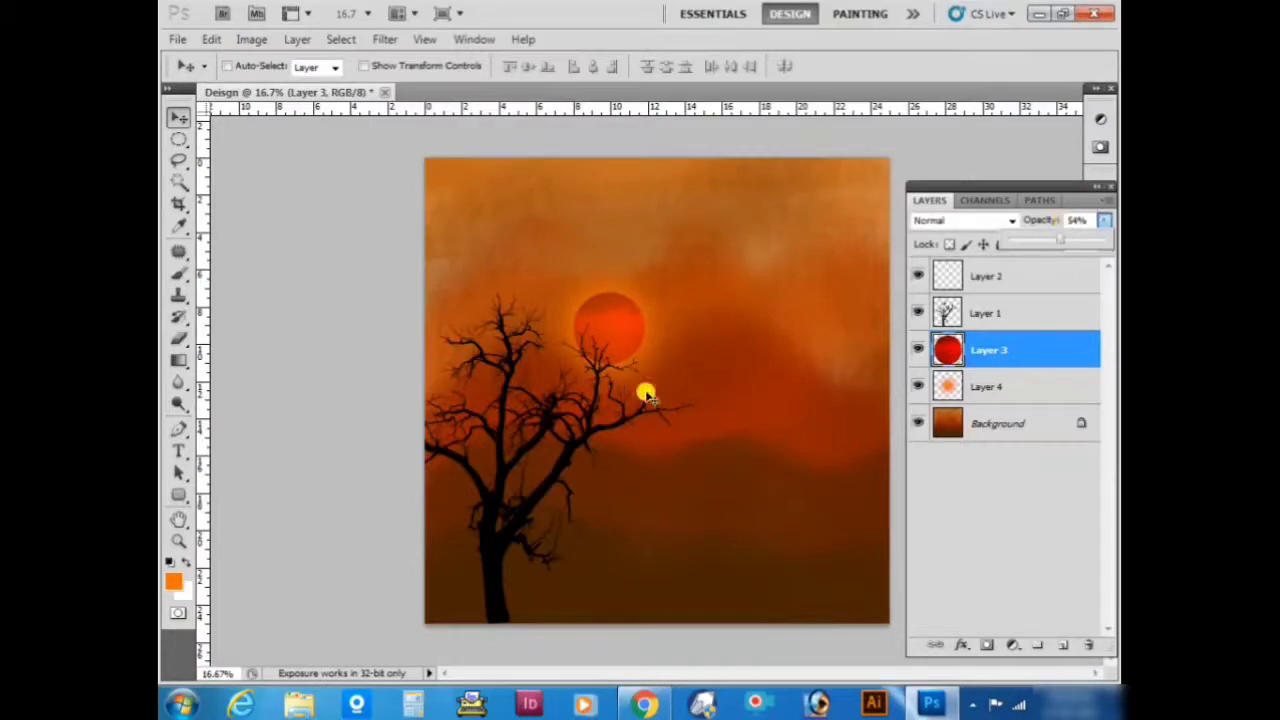
pyautogui.click(601, 322)
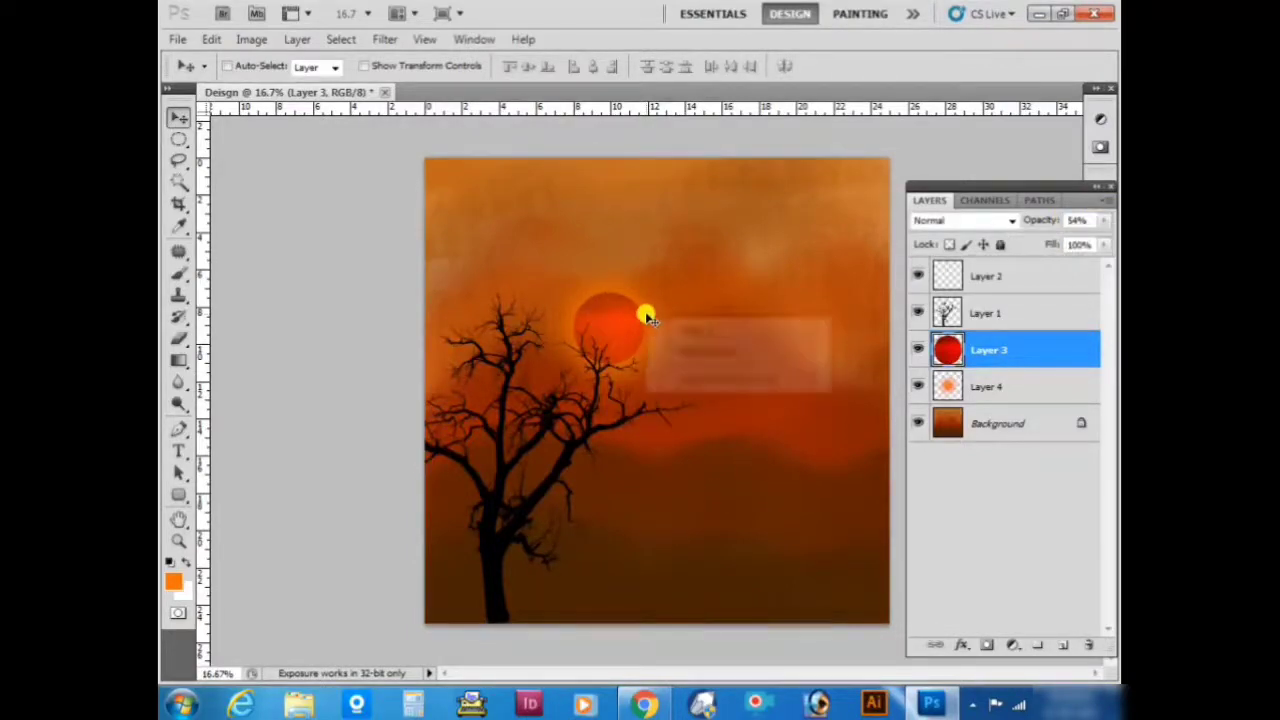
pyautogui.keyDown('shift'); pyautogui.click(922, 390); pyautogui.keyUp('shift')
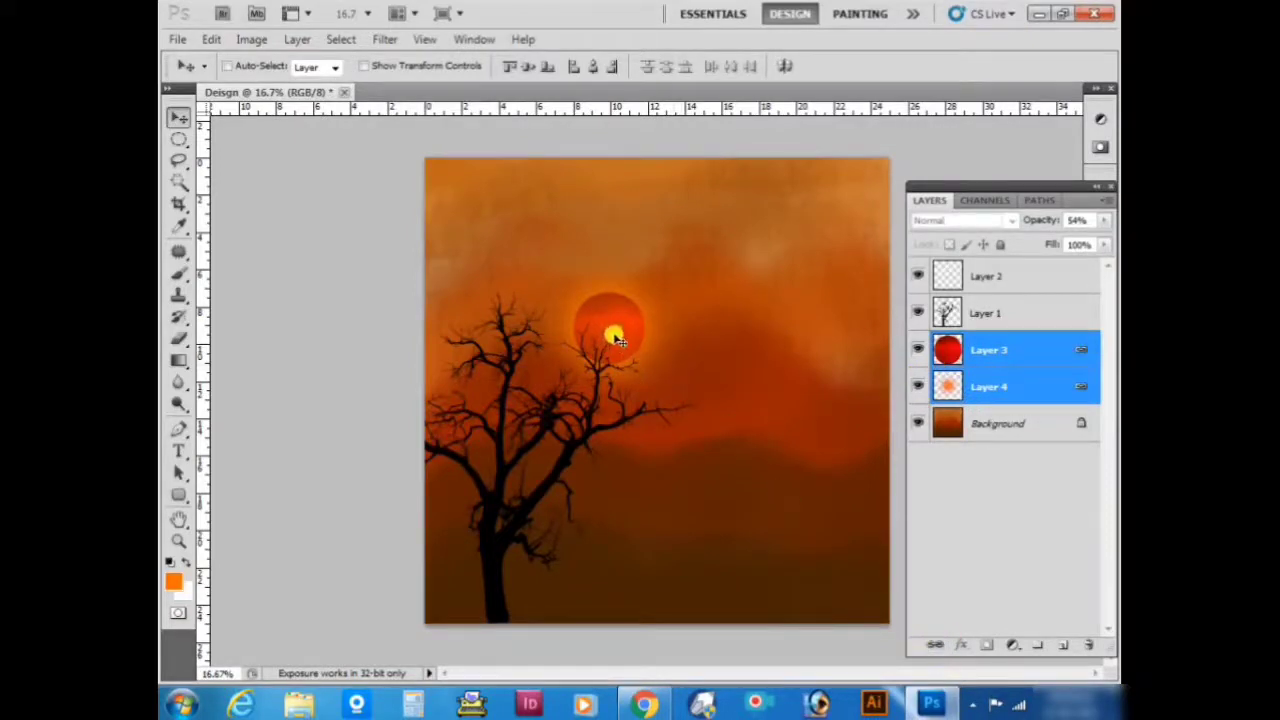
pyautogui.moveTo(609, 334); pyautogui.dragTo(620, 305)
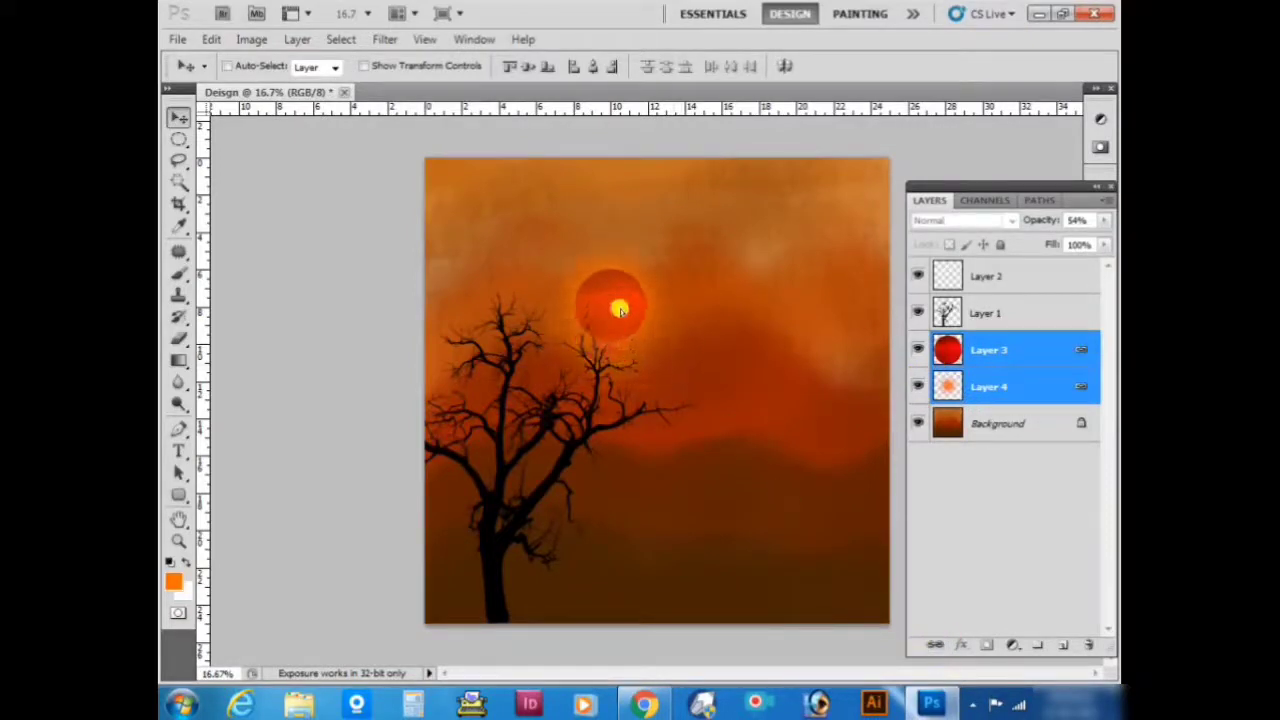
# Select tree Layer 1 and scale it up to about 115%.
pyautogui.rightClick(509, 354)
pyautogui.click(522, 367)
pyautogui.hotkey('ctrl', 't')
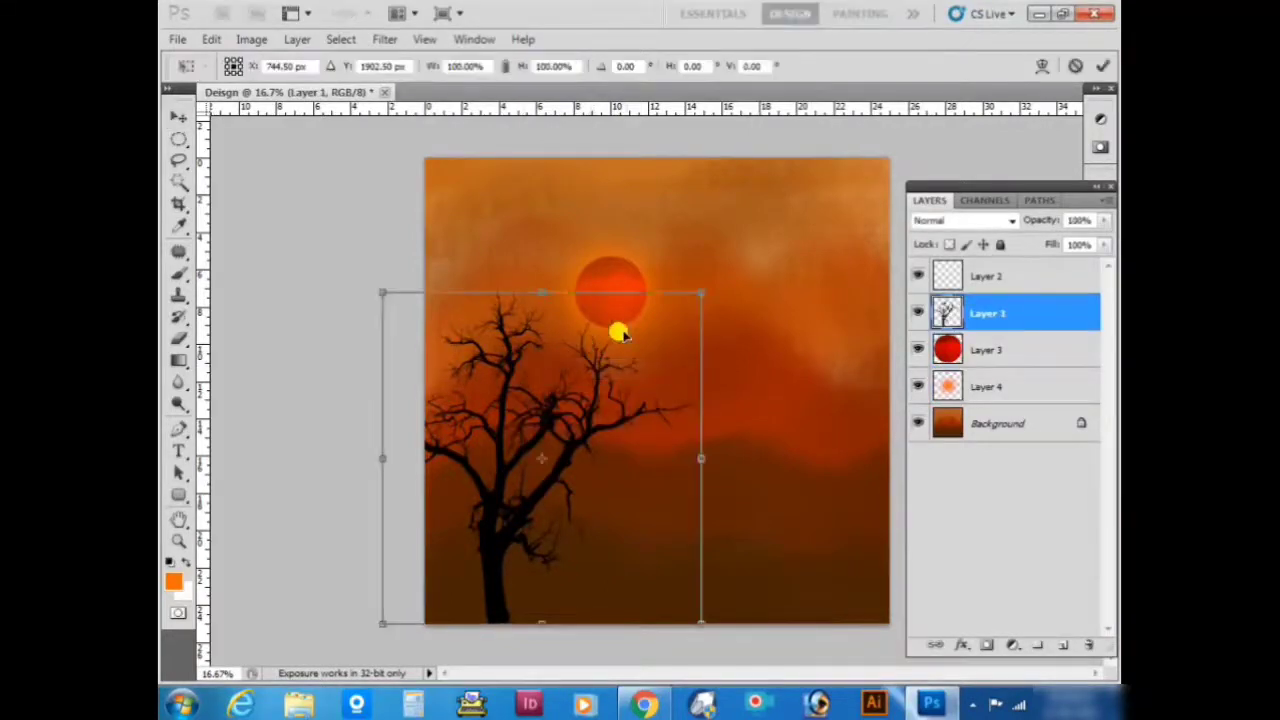
pyautogui.moveTo(694, 283); pyautogui.dragTo(726, 220)
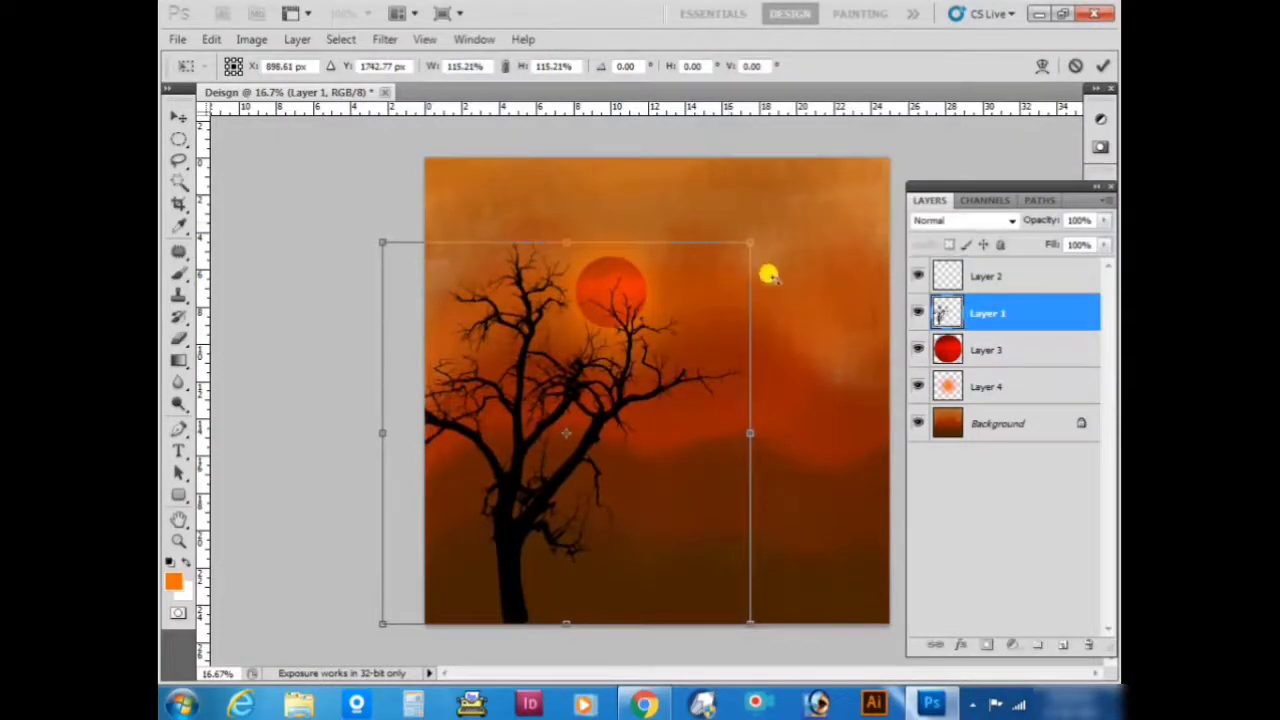
pyautogui.press('Return')
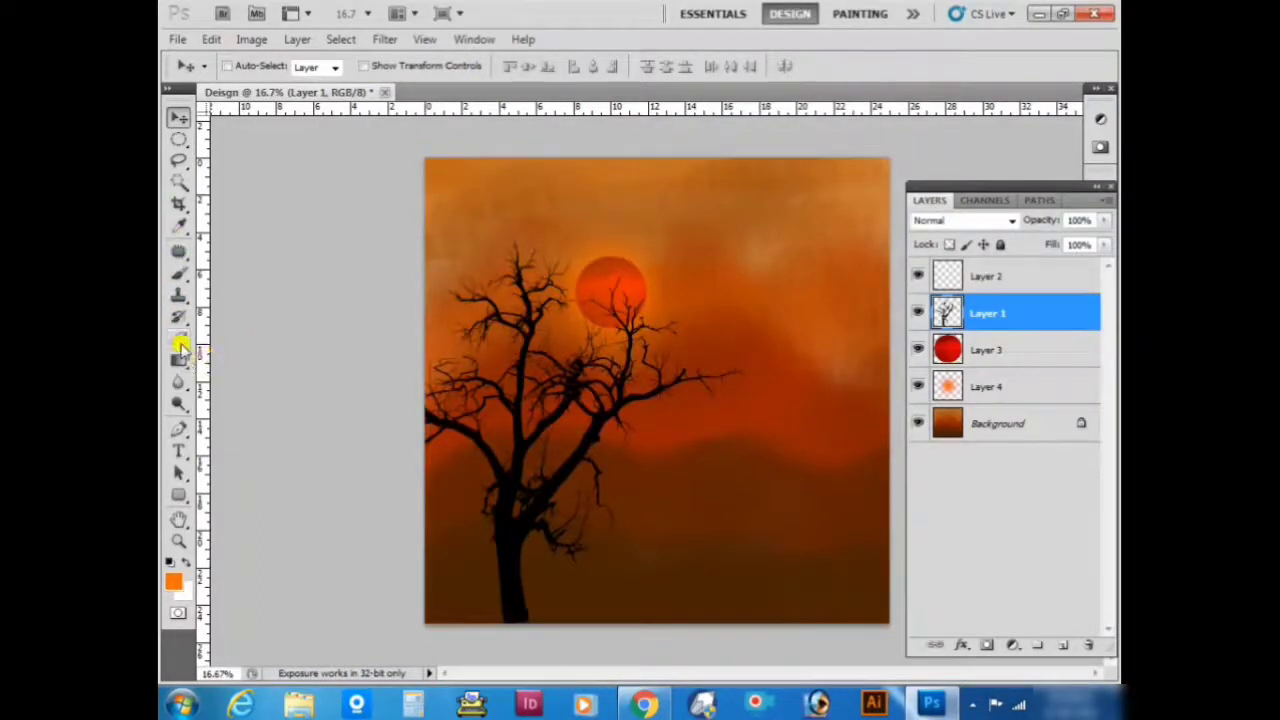
# Choose the deer-shaped brush preset and adjust its size.
pyautogui.click(175, 272)
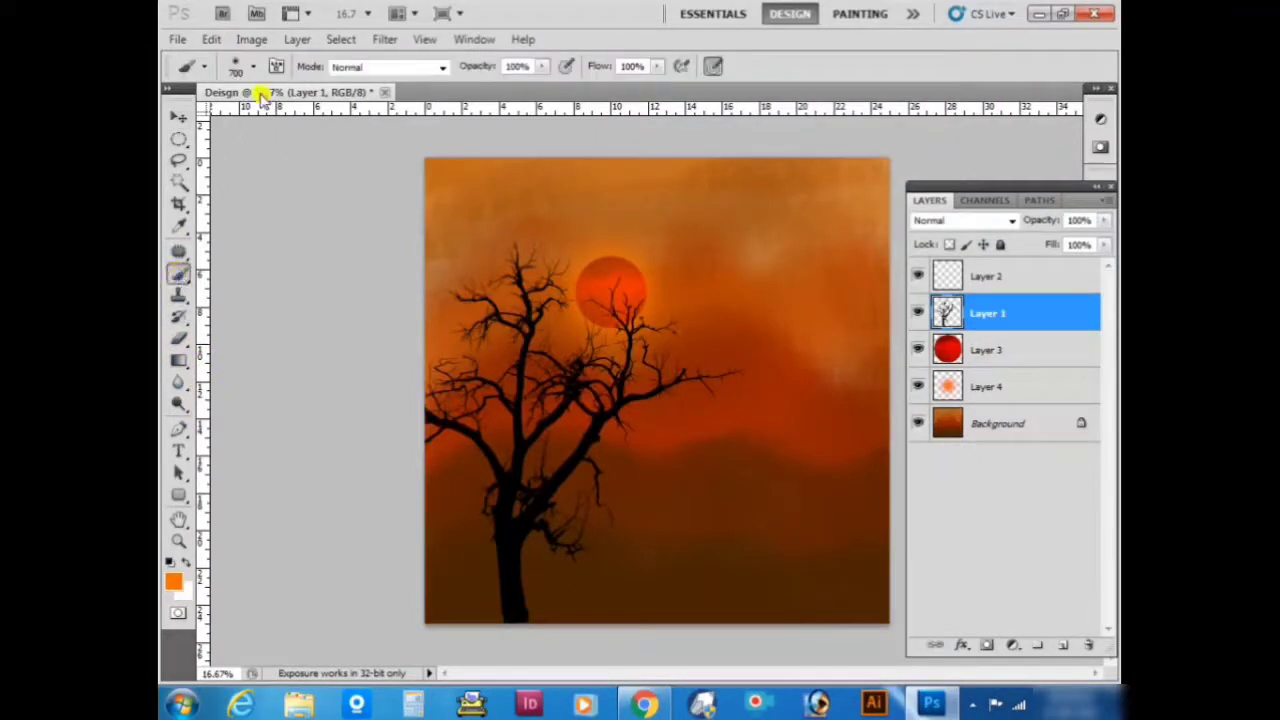
pyautogui.click(254, 66)
pyautogui.scroll(5, 369, 191)
pyautogui.scroll(10, 371, 195)
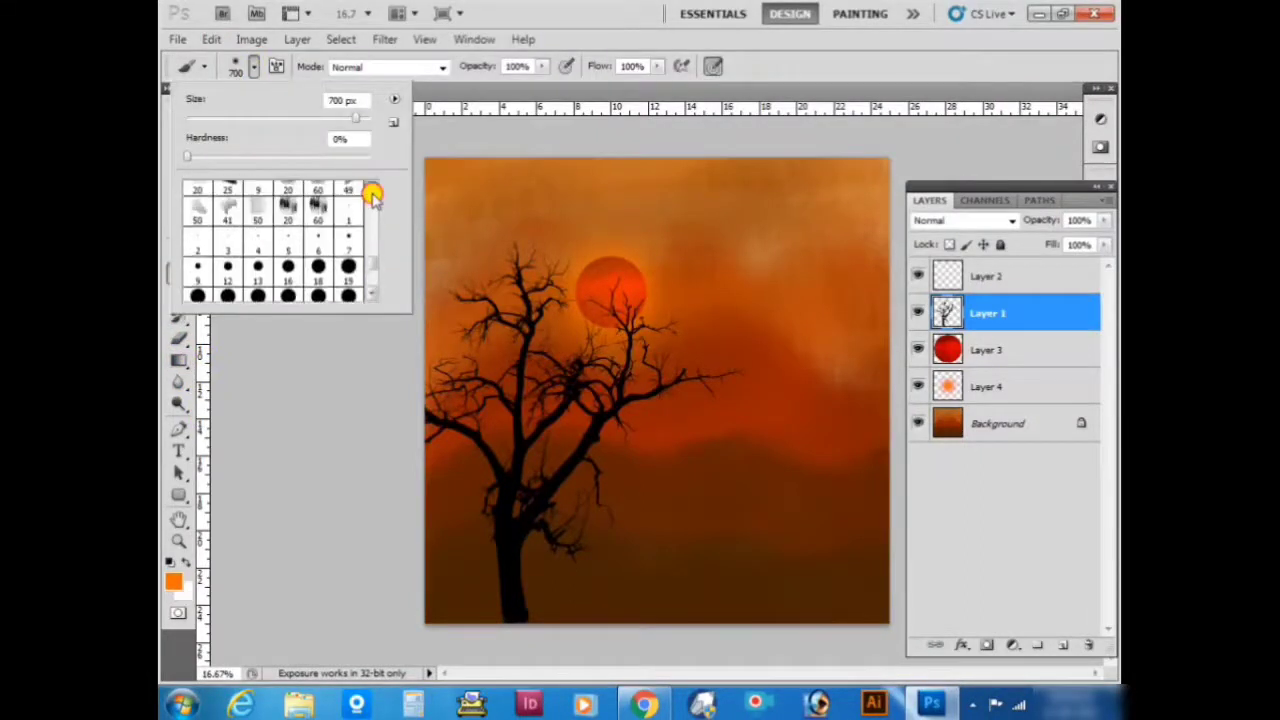
pyautogui.click(287, 210)
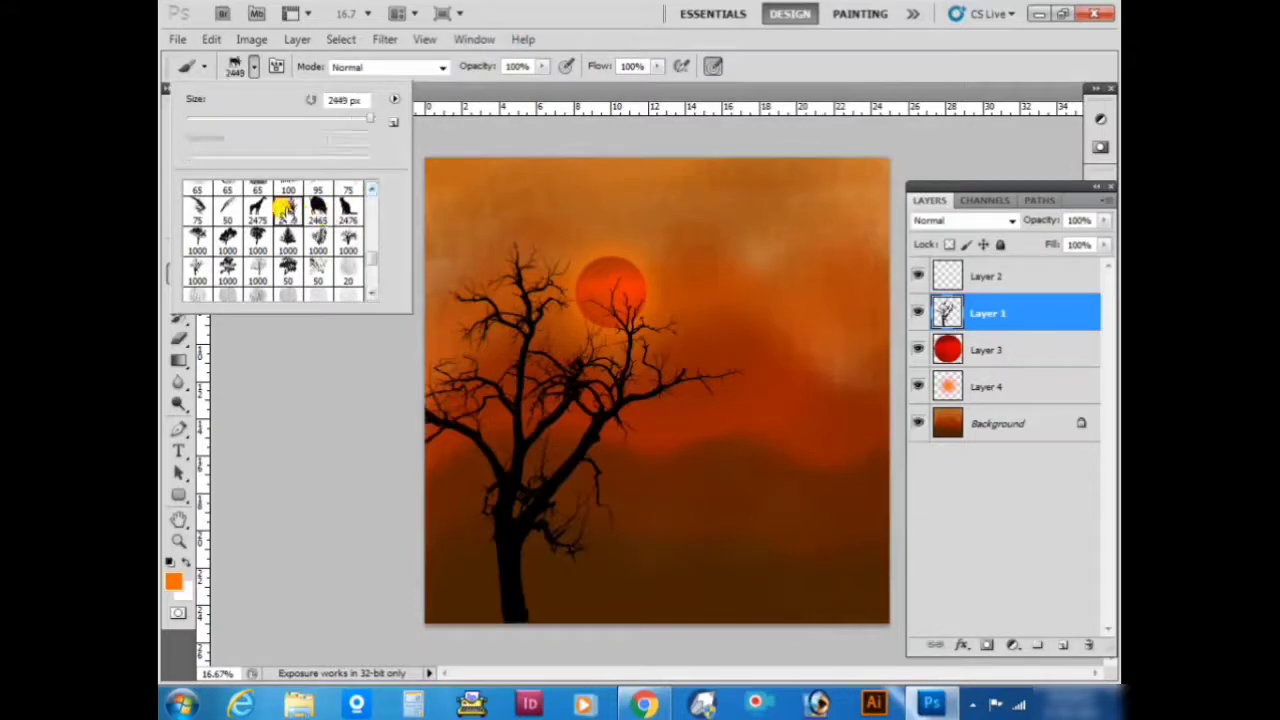
pyautogui.click(255, 70)
pyautogui.press('[')
pyautogui.press('[')
pyautogui.press('[')
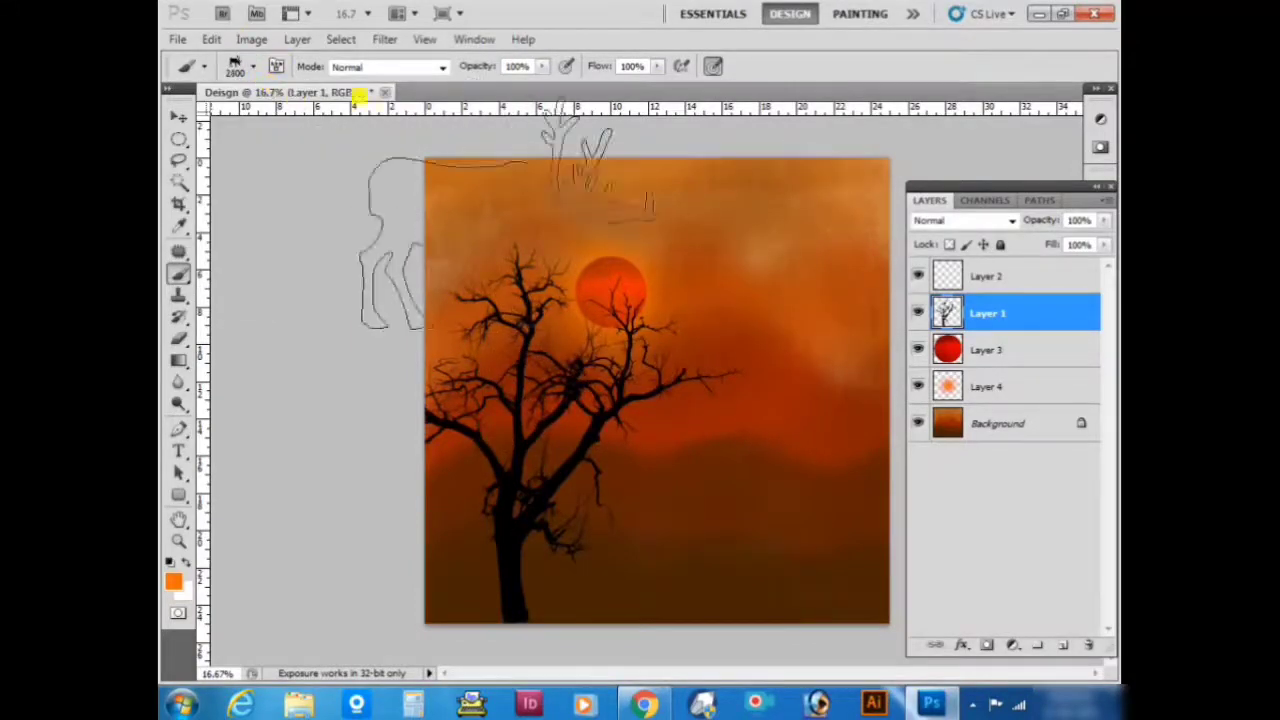
pyautogui.press('[')
pyautogui.press('[')
pyautogui.press('[')
pyautogui.press('[')
pyautogui.press('[')
pyautogui.press('[')
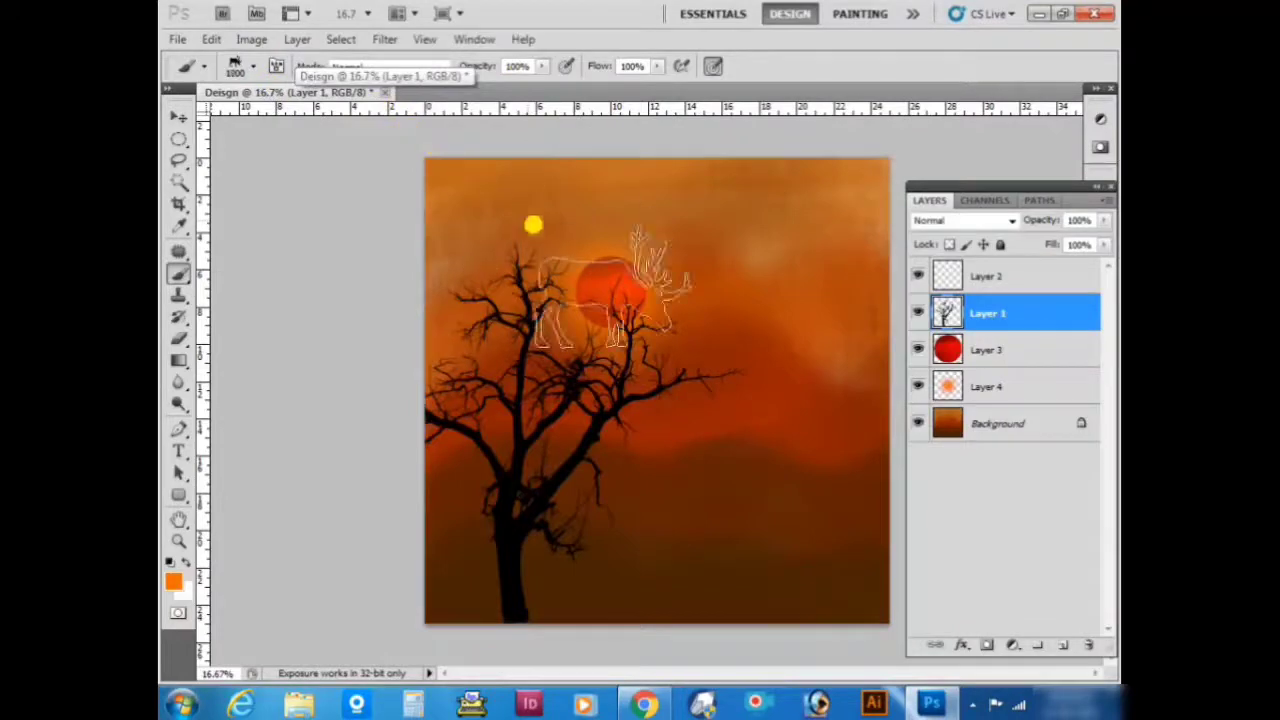
pyautogui.press(']')
pyautogui.press(']')
pyautogui.press(']')
# On new Layer 5, stamp a black deer at 1200 px and shift it right of the trunk.
pyautogui.hotkey('ctrl', 'shift', 'n')
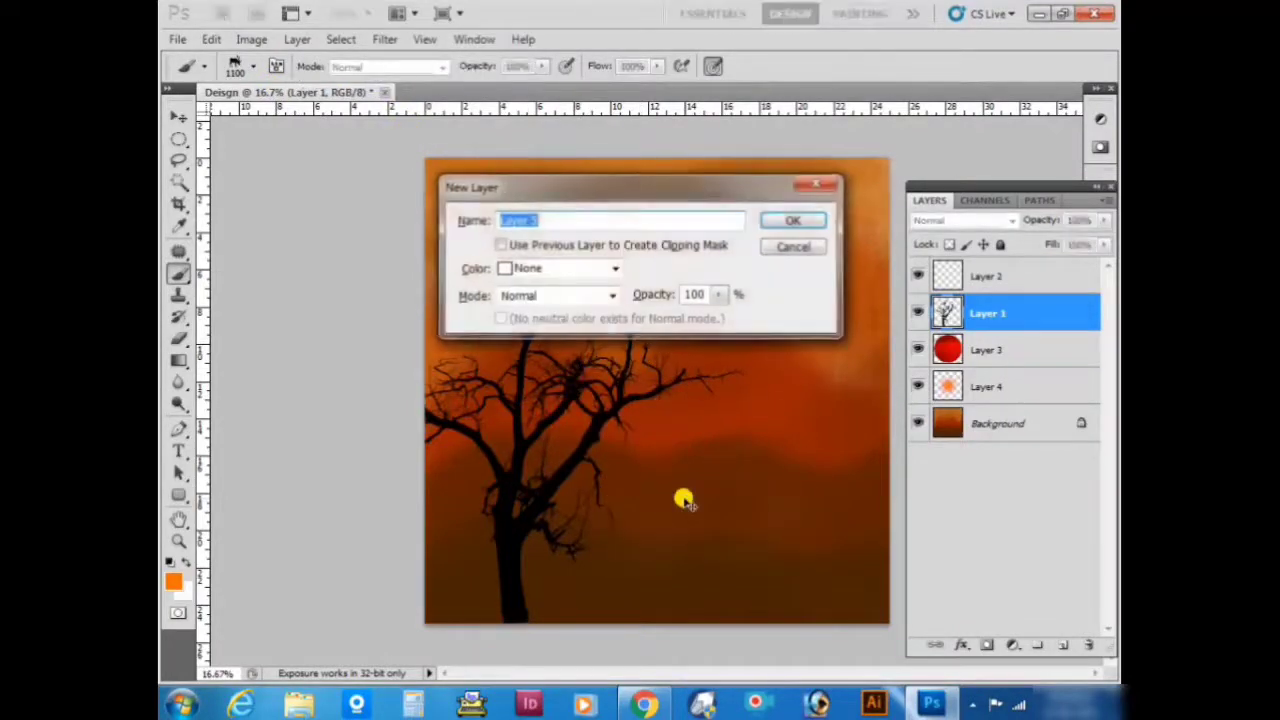
pyautogui.press('Return')
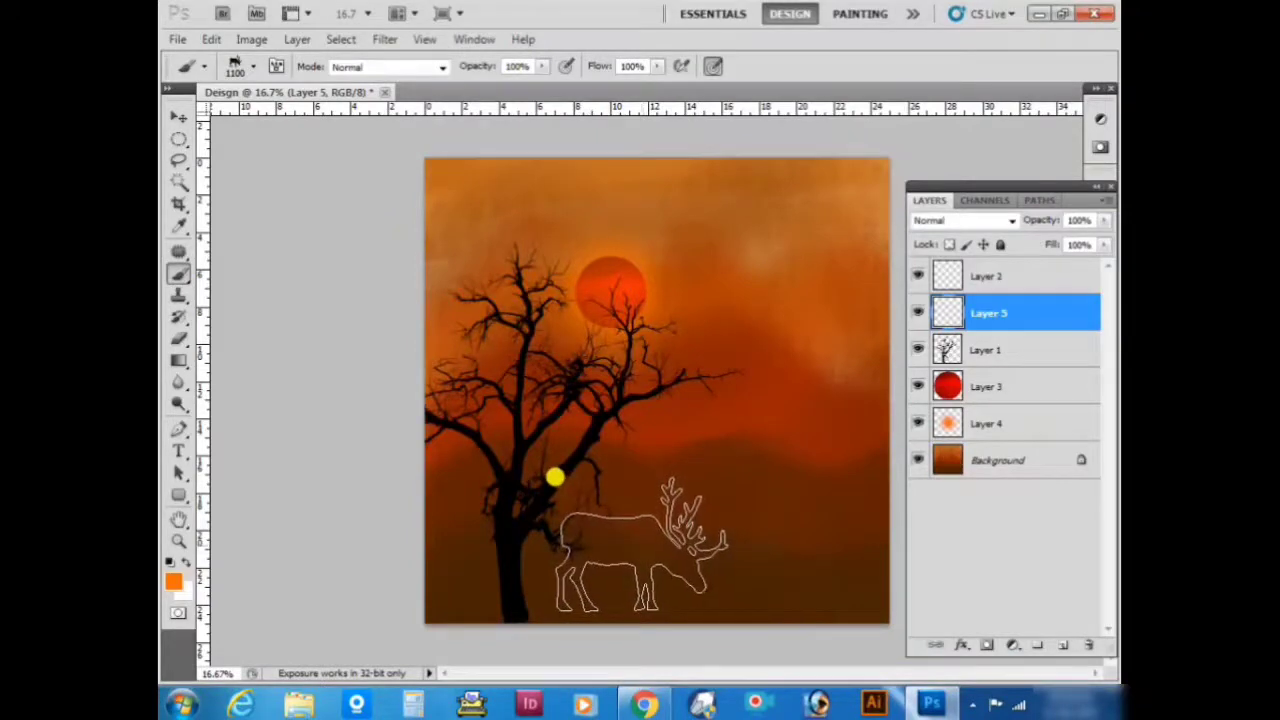
pyautogui.press('d')
pyautogui.press(']')
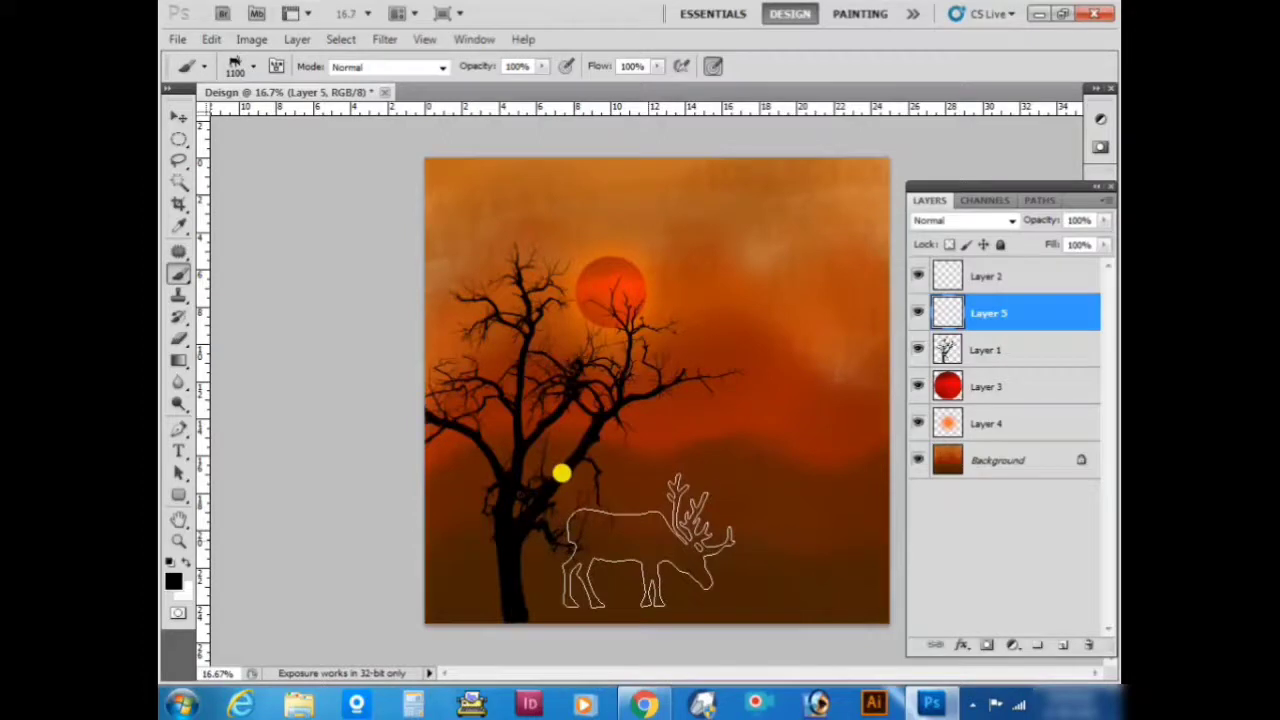
pyautogui.press(']')
pyautogui.click(561, 473)
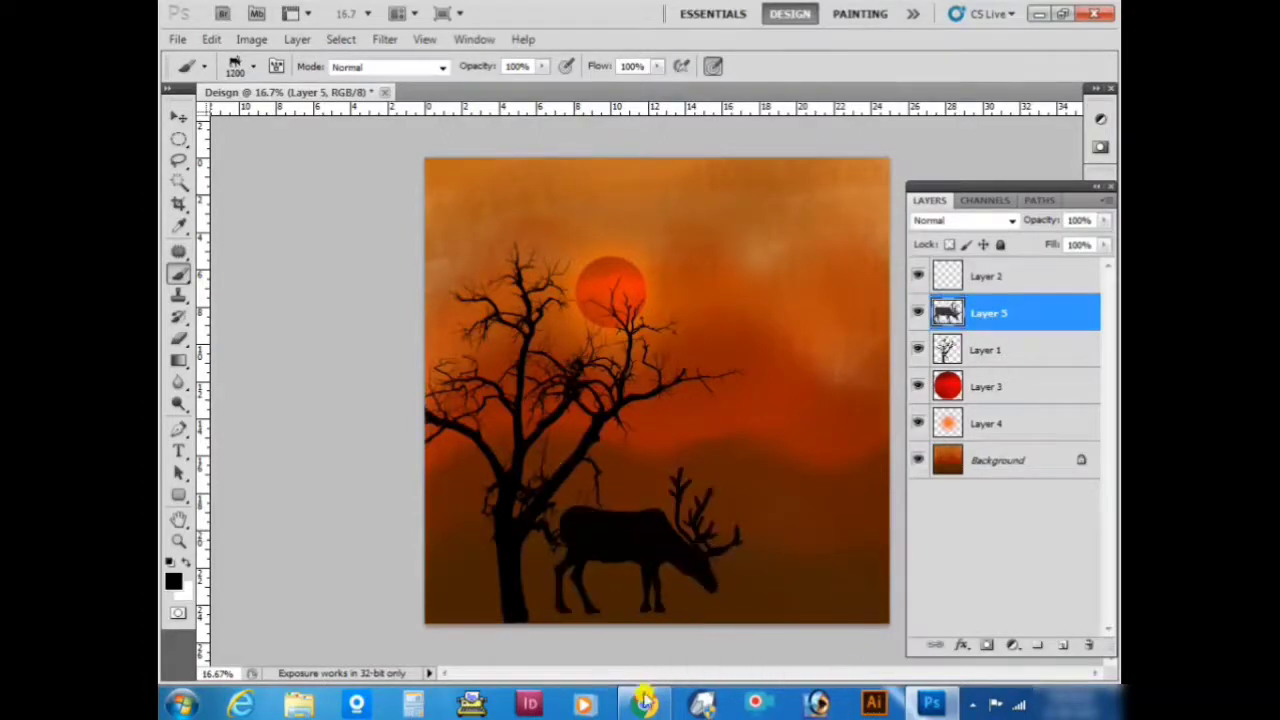
pyautogui.press('v')
pyautogui.moveTo(627, 558)
pyautogui.mouseDown()
pyautogui.moveTo(670, 568)
pyautogui.moveTo(666, 556)
pyautogui.moveTo(603, 557)
pyautogui.moveTo(625, 561)
pyautogui.mouseUp()
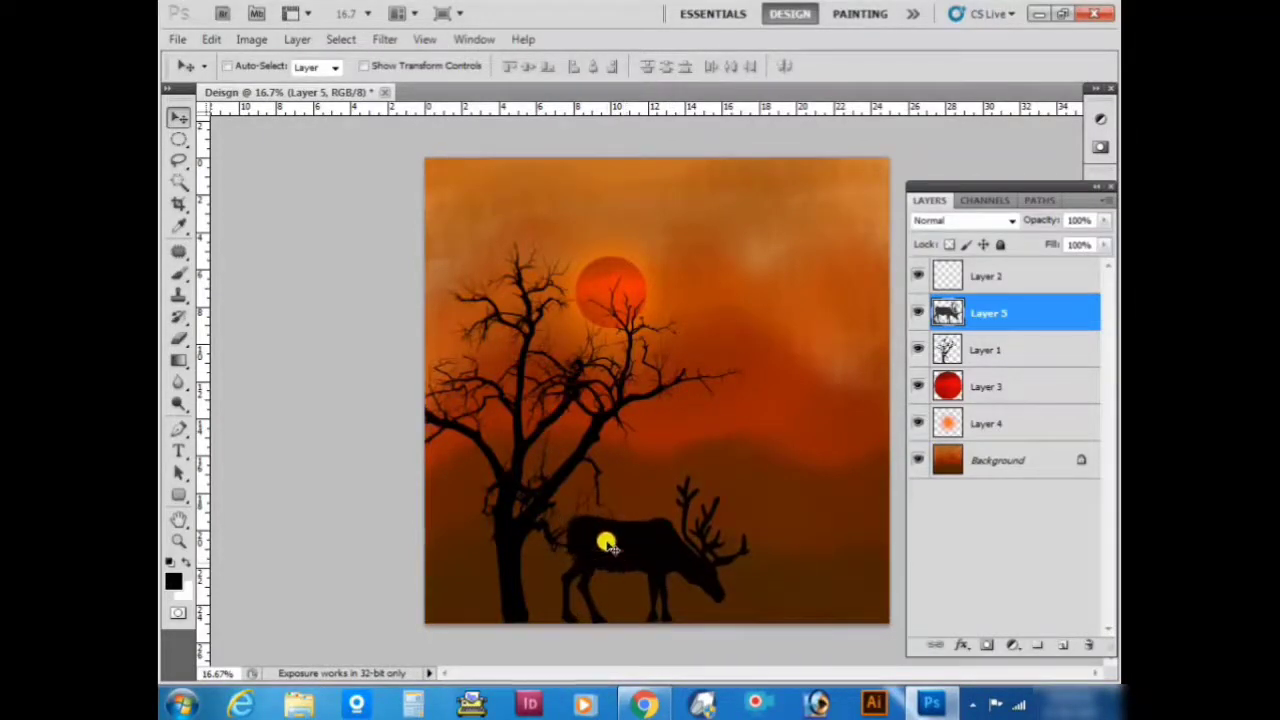
# Add empty Layer 6 and load a grass brush at 400 px.
pyautogui.hotkey('ctrl', 'shift', 'alt', 'n')
pyautogui.click(177, 273)
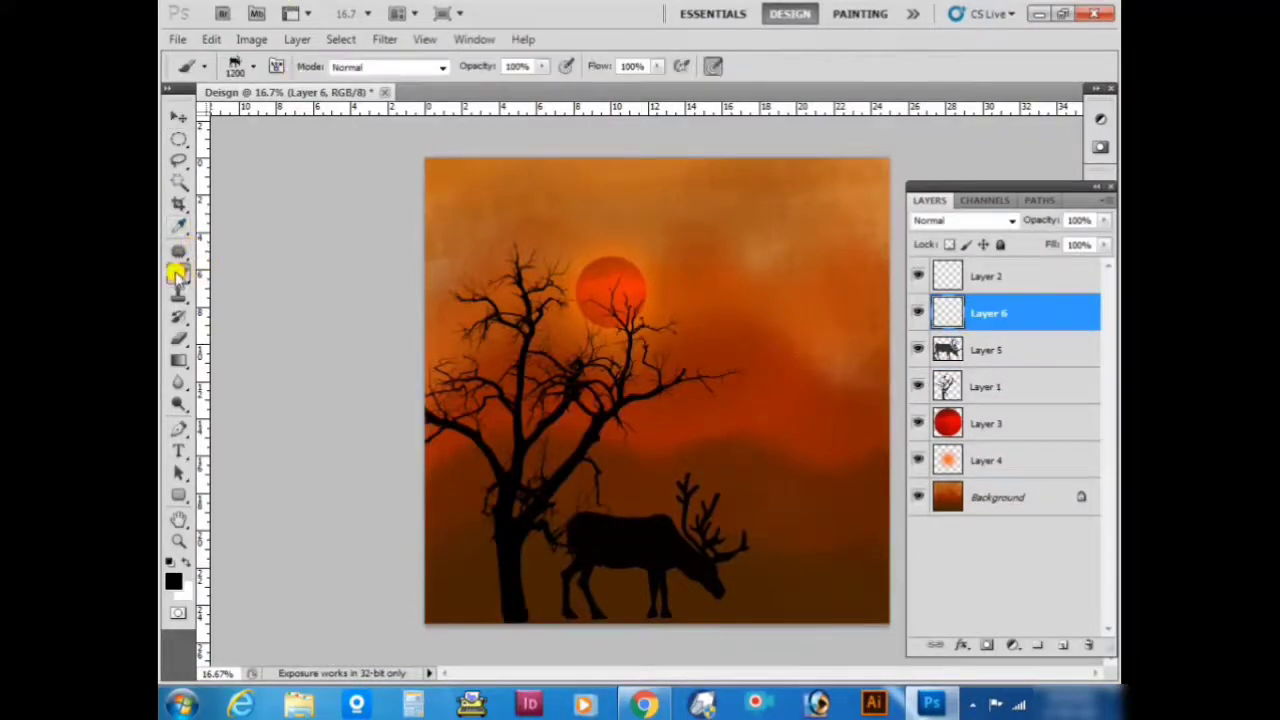
pyautogui.click(245, 68)
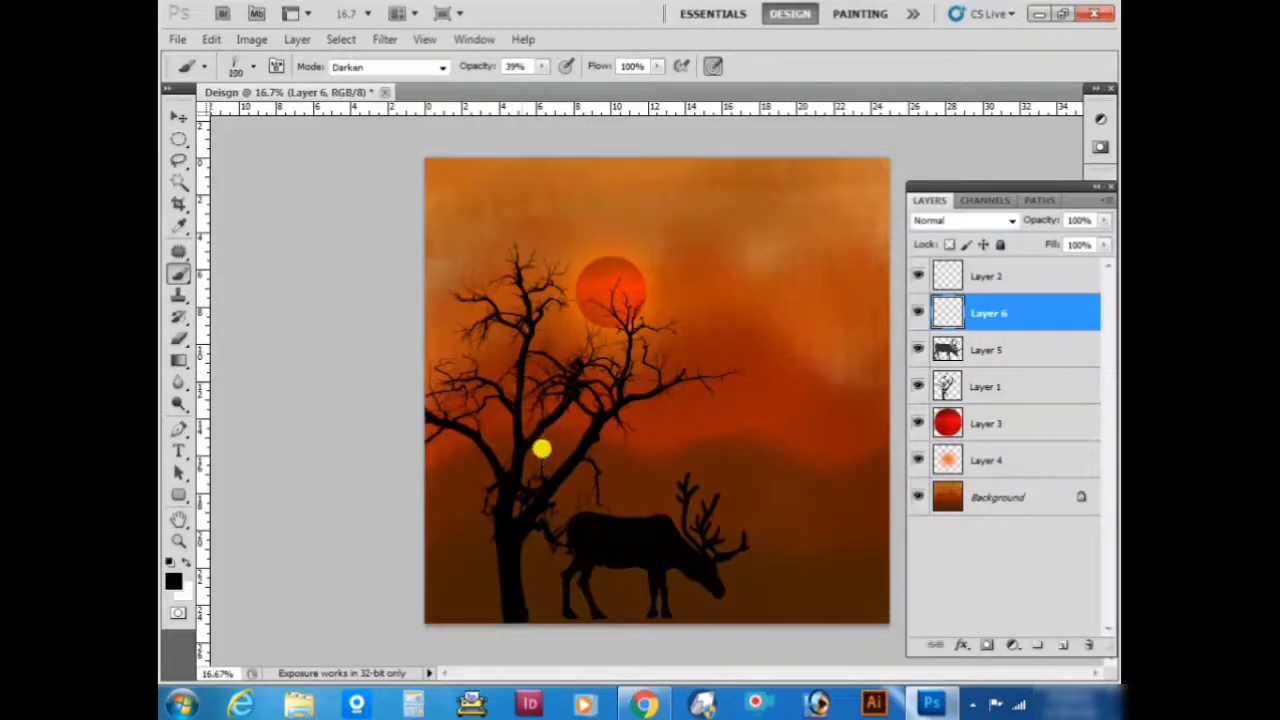
pyautogui.press(']')
pyautogui.press('[')
pyautogui.press('[')
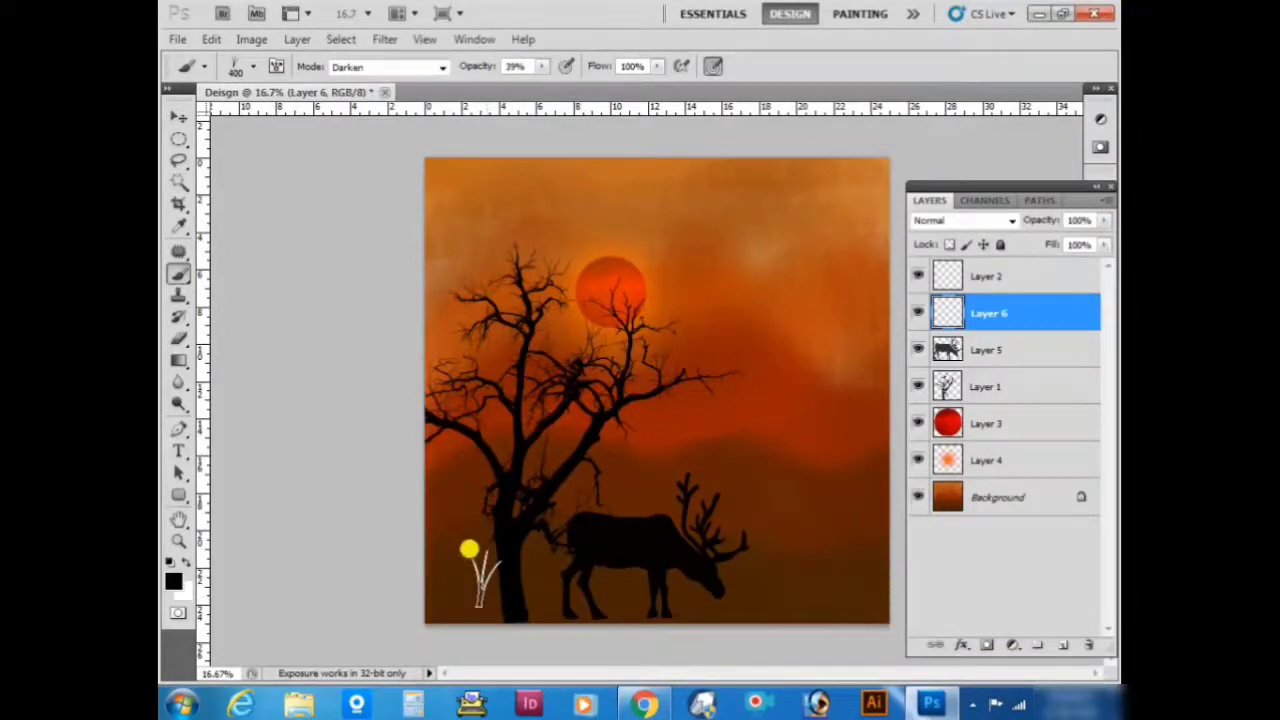
# Paint grass along the bottom edge on new Layer 7, then set brush mode to Color Dodge.
pyautogui.hotkey('ctrl', 'shift', 'n')
pyautogui.press('Return')
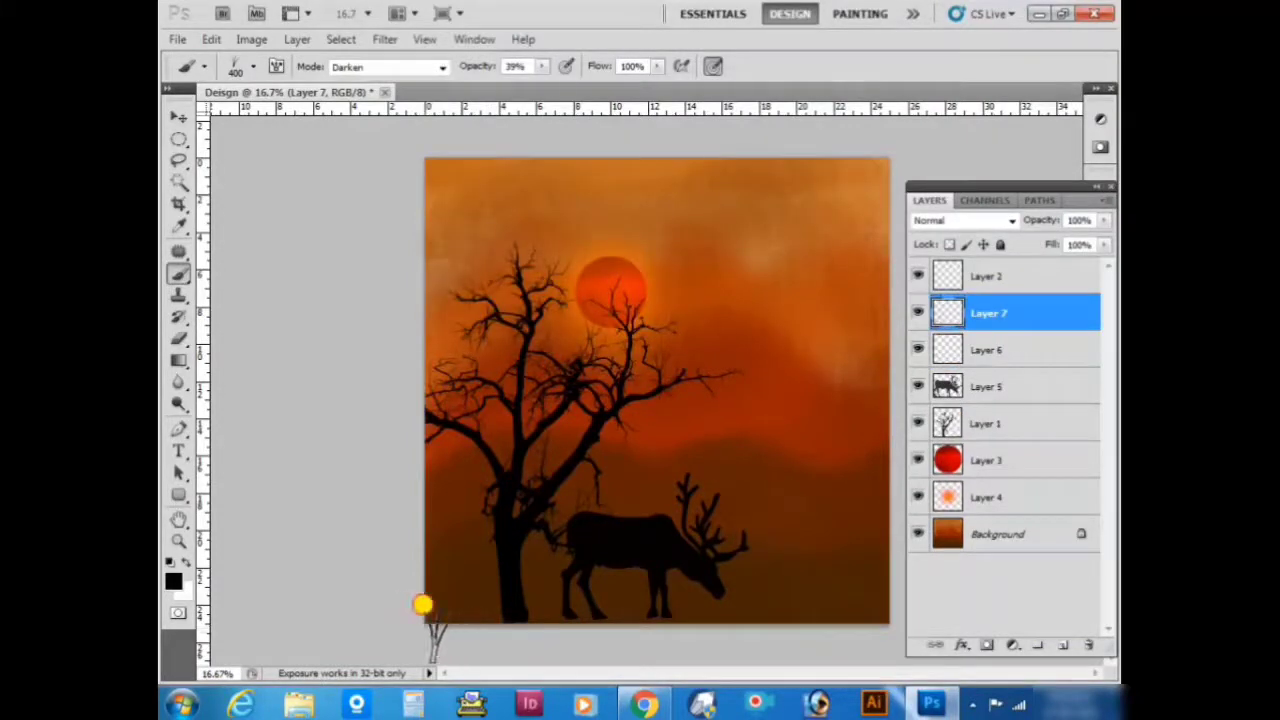
pyautogui.moveTo(423, 604)
pyautogui.mouseDown()
pyautogui.moveTo(628, 595)
pyautogui.moveTo(514, 603)
pyautogui.moveTo(663, 597)
pyautogui.moveTo(680, 611)
pyautogui.moveTo(863, 594)
pyautogui.moveTo(857, 612)
pyautogui.moveTo(694, 617)
pyautogui.moveTo(820, 603)
pyautogui.moveTo(677, 614)
pyautogui.moveTo(189, 566)
pyautogui.moveTo(445, 660)
pyautogui.moveTo(410, 598)
pyautogui.moveTo(667, 604)
pyautogui.mouseUp()
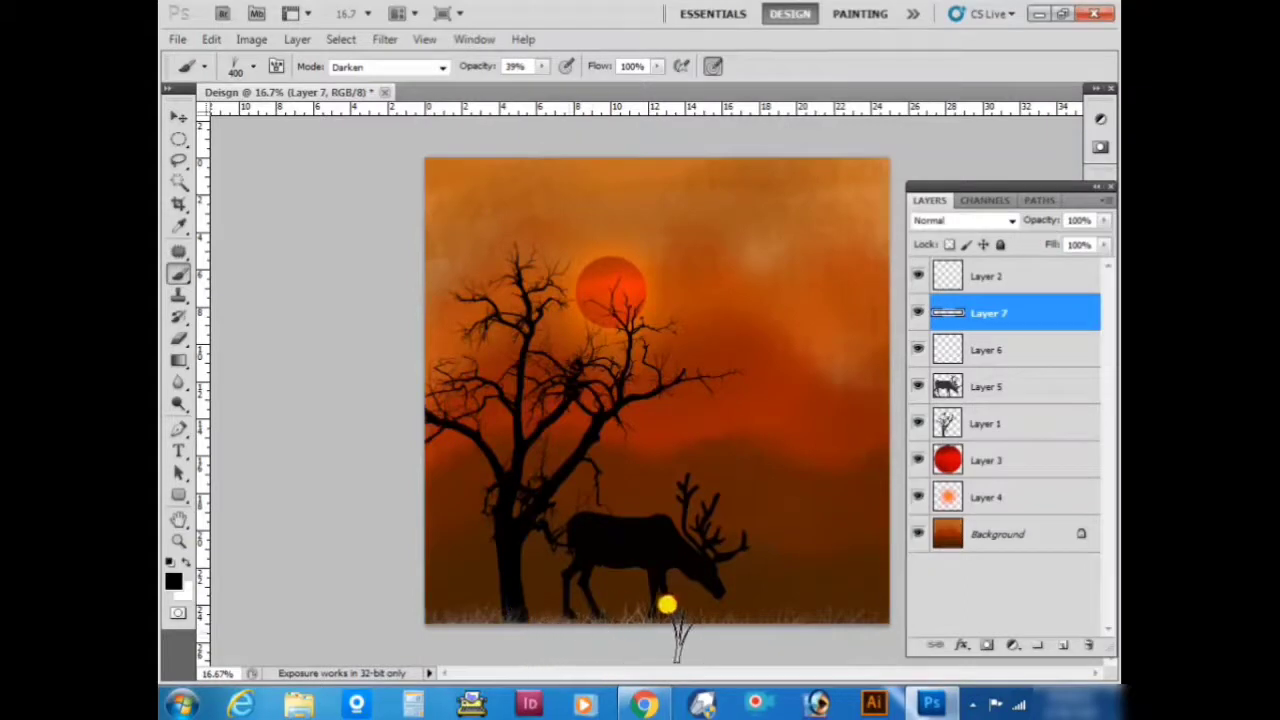
pyautogui.hotkey('alt', 'shift', 'd')
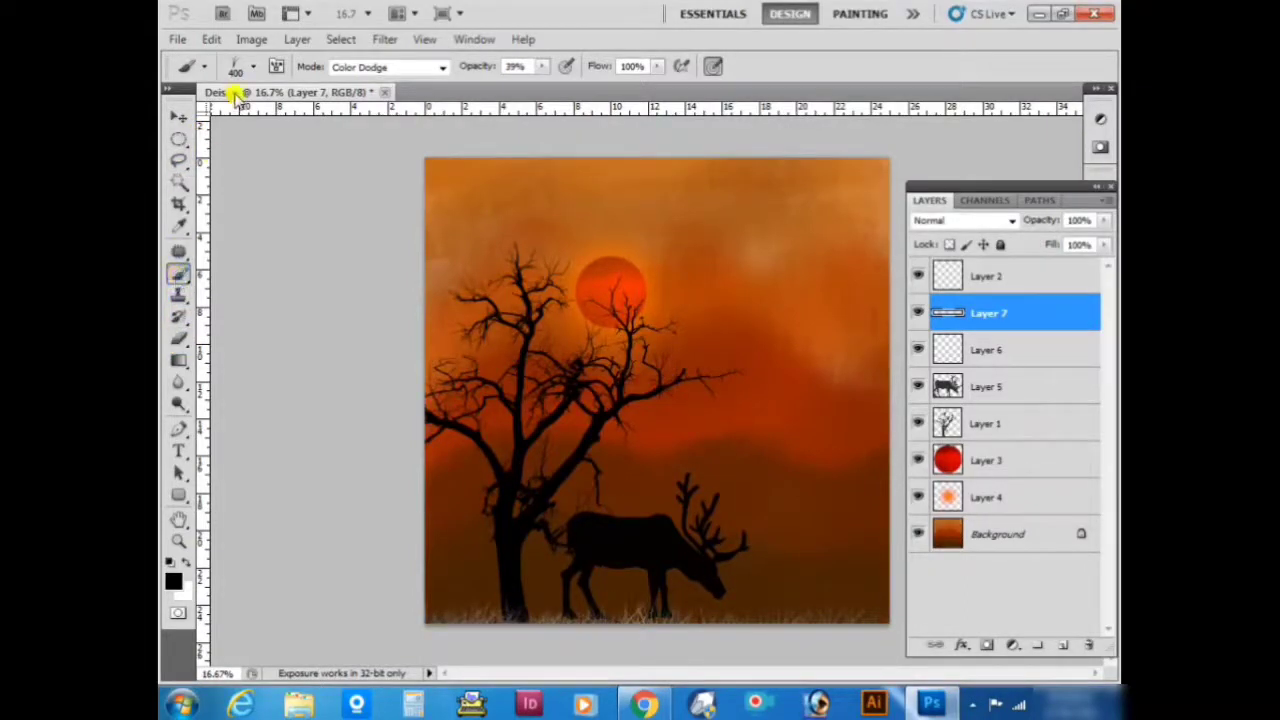
# Pick the 36 px brush preset and raise the brush opacity to 100%.
pyautogui.click(256, 66)
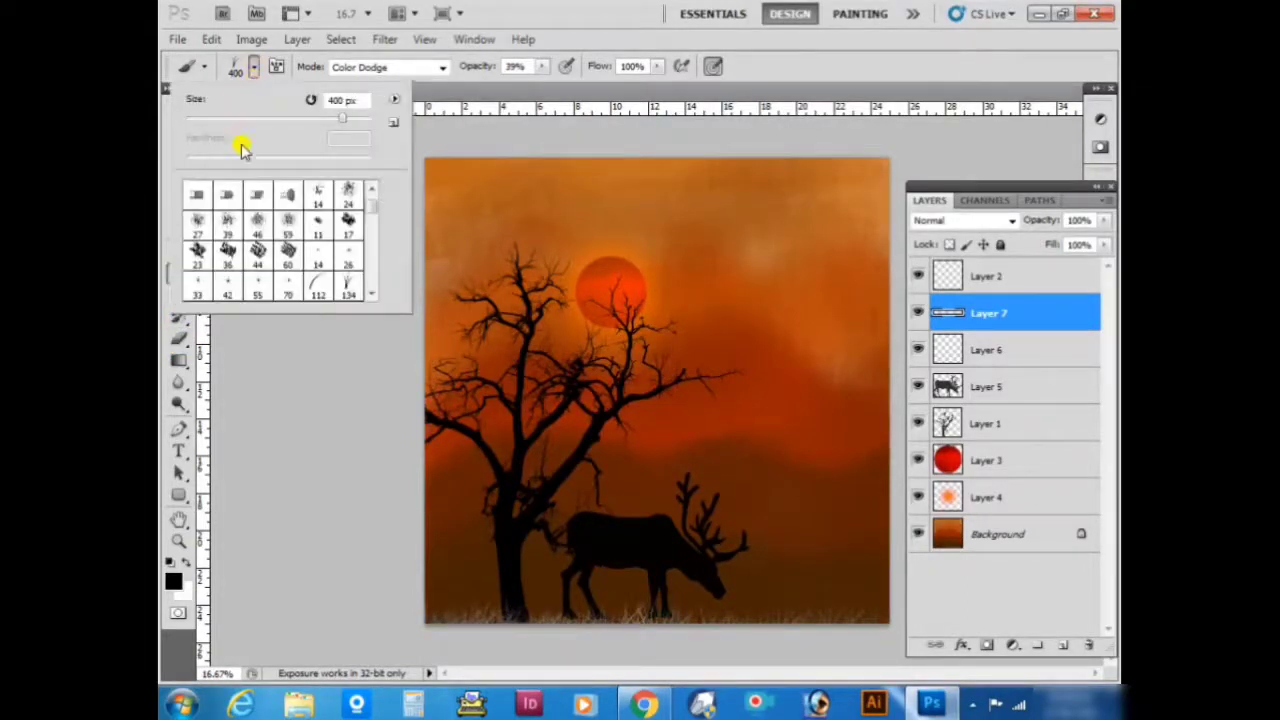
pyautogui.click(229, 252)
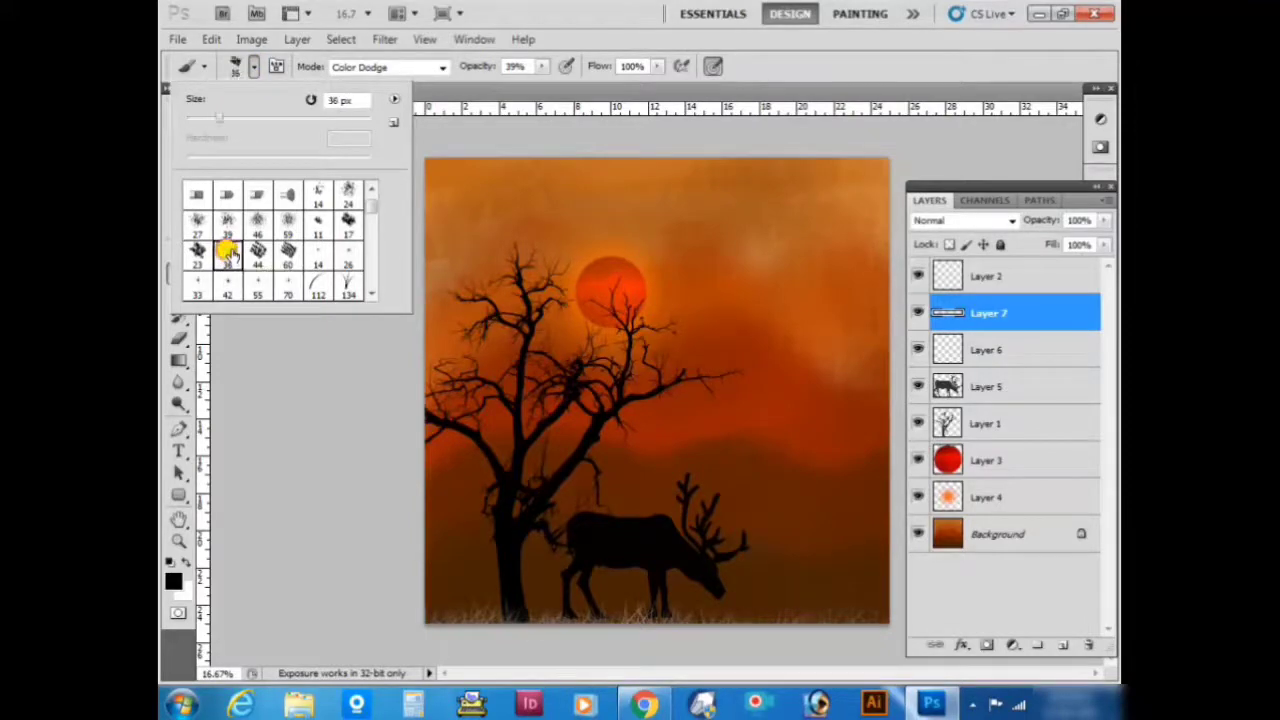
pyautogui.click(541, 66)
pyautogui.moveTo(541, 66); pyautogui.dragTo(560, 84)
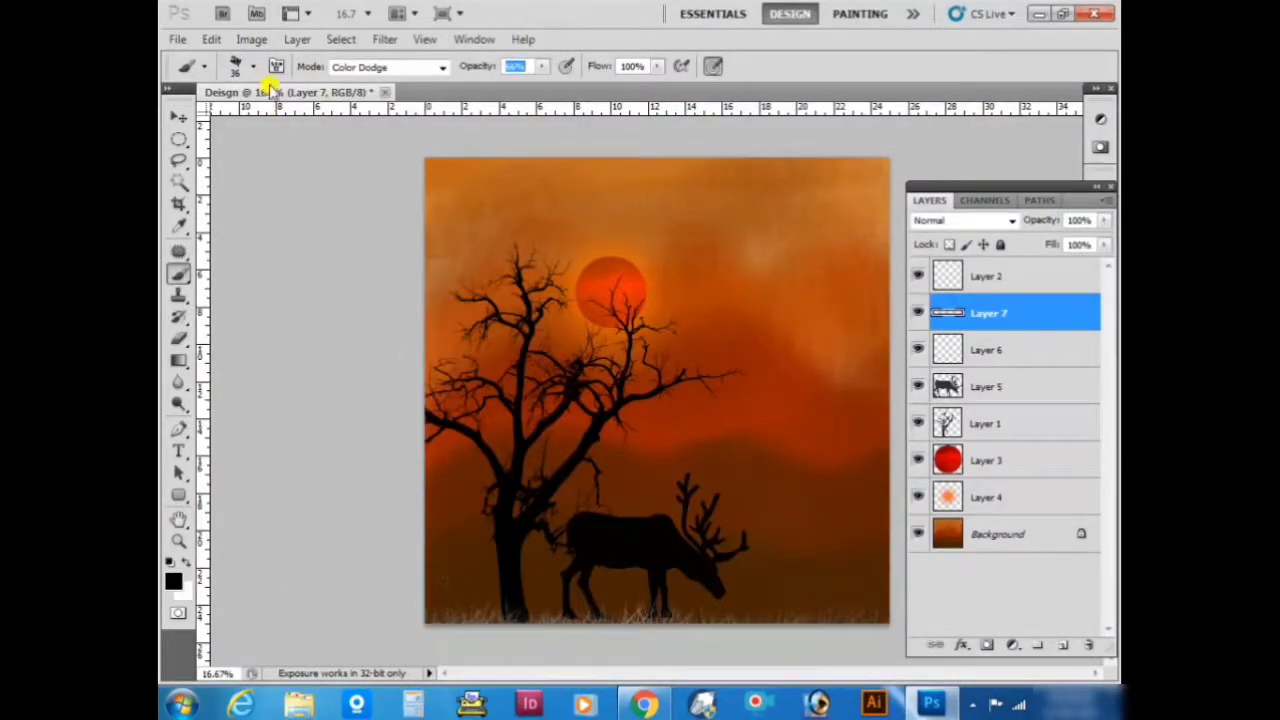
pyautogui.click(541, 66)
pyautogui.moveTo(565, 92); pyautogui.dragTo(597, 463)
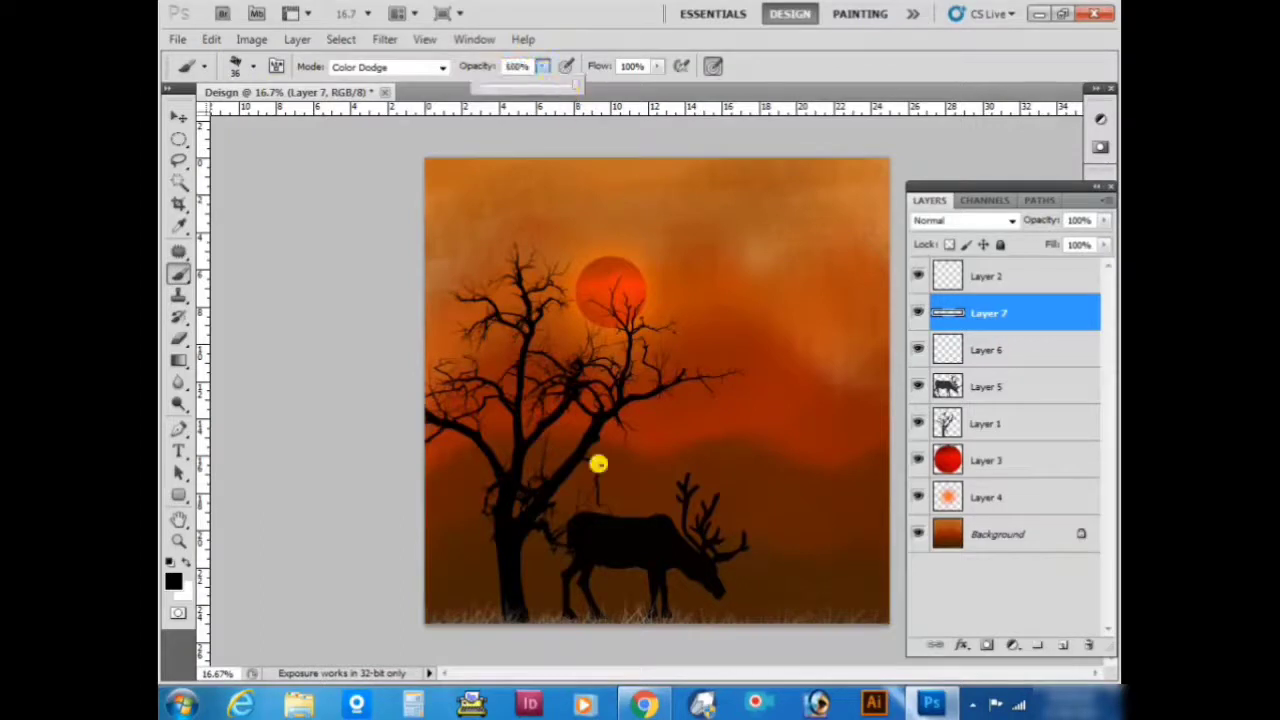
# Switch to the 60 px brush preset and enlarge it to 360 px.
pyautogui.click(256, 67)
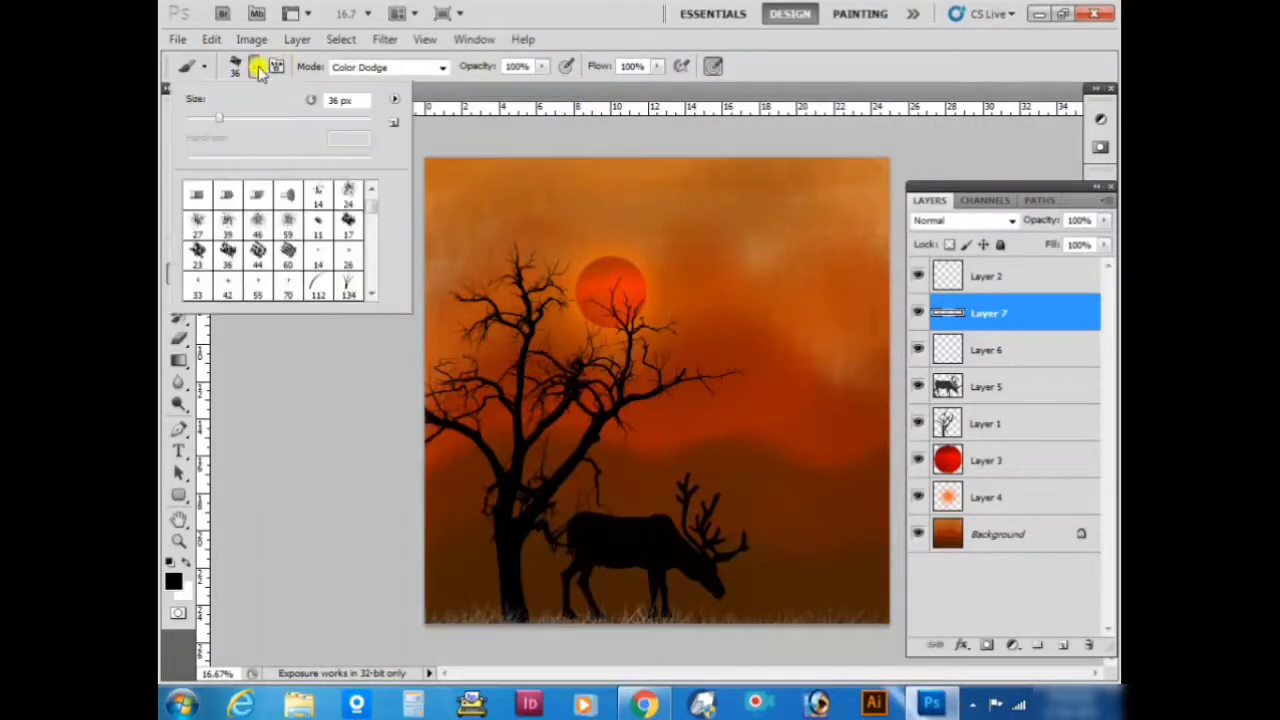
pyautogui.moveTo(288, 118); pyautogui.dragTo(347, 118)
pyautogui.scroll(-5, 251, 246)
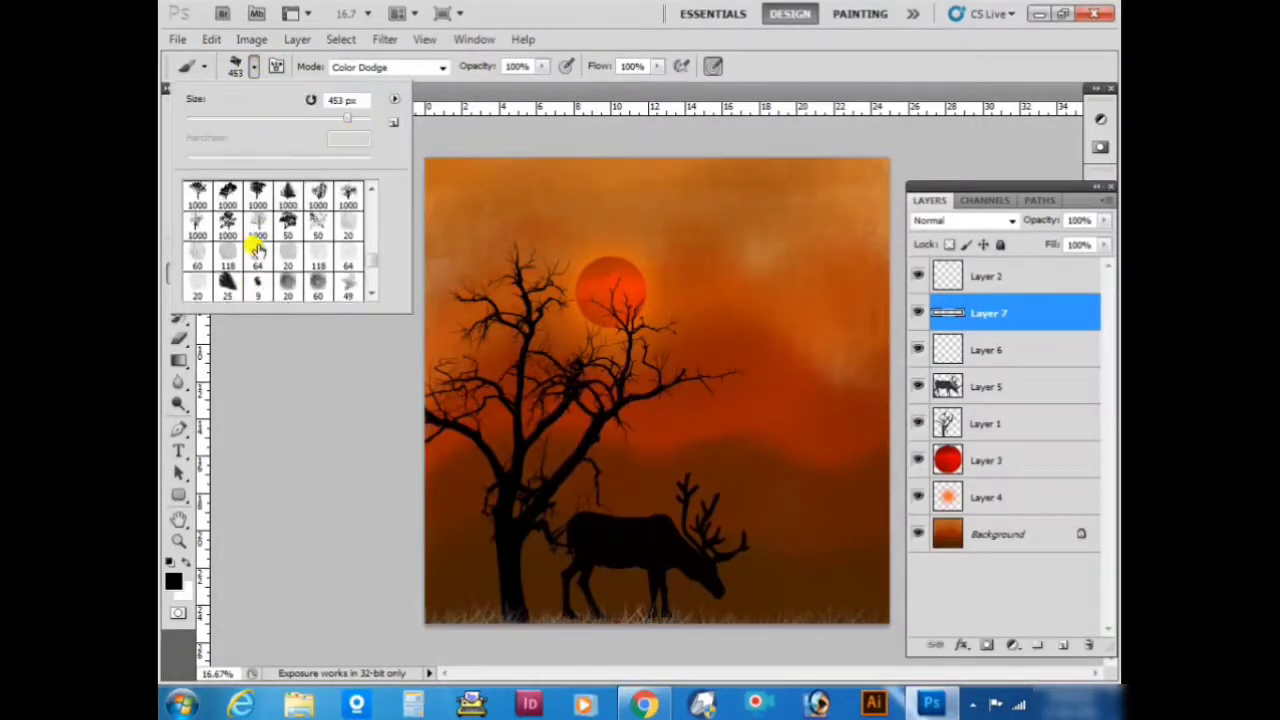
pyautogui.click(195, 250)
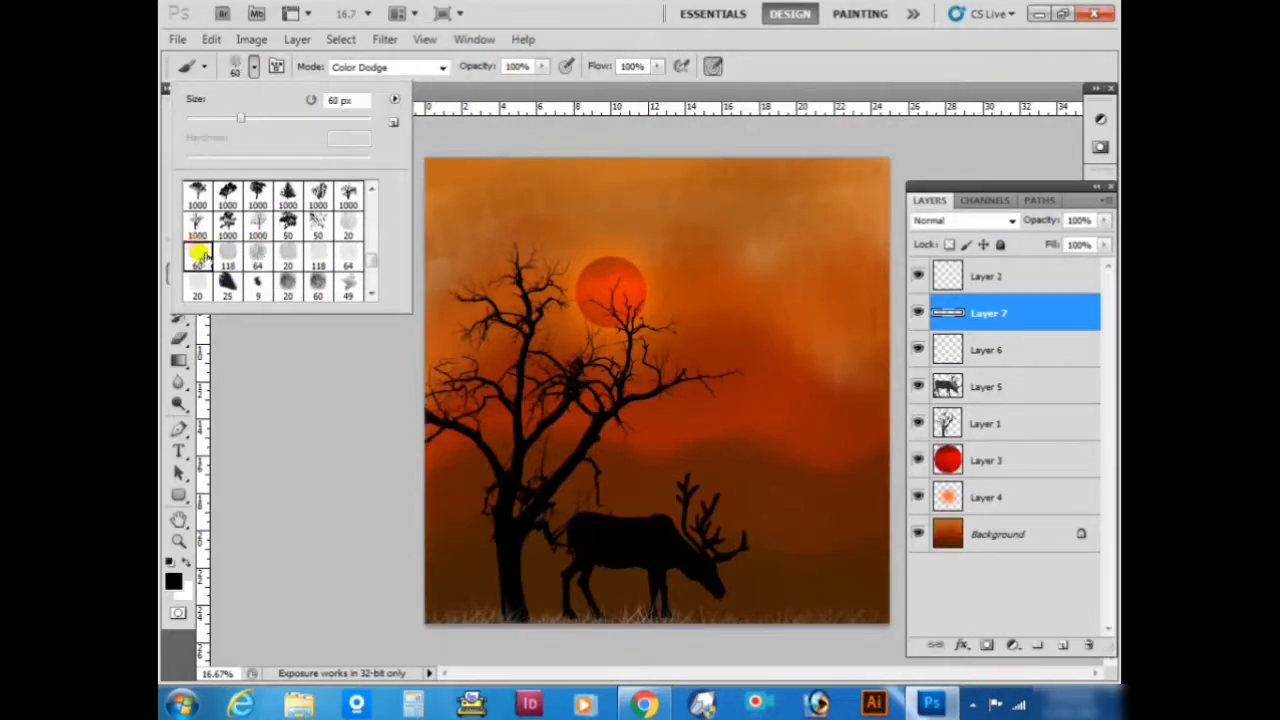
pyautogui.press('Return')
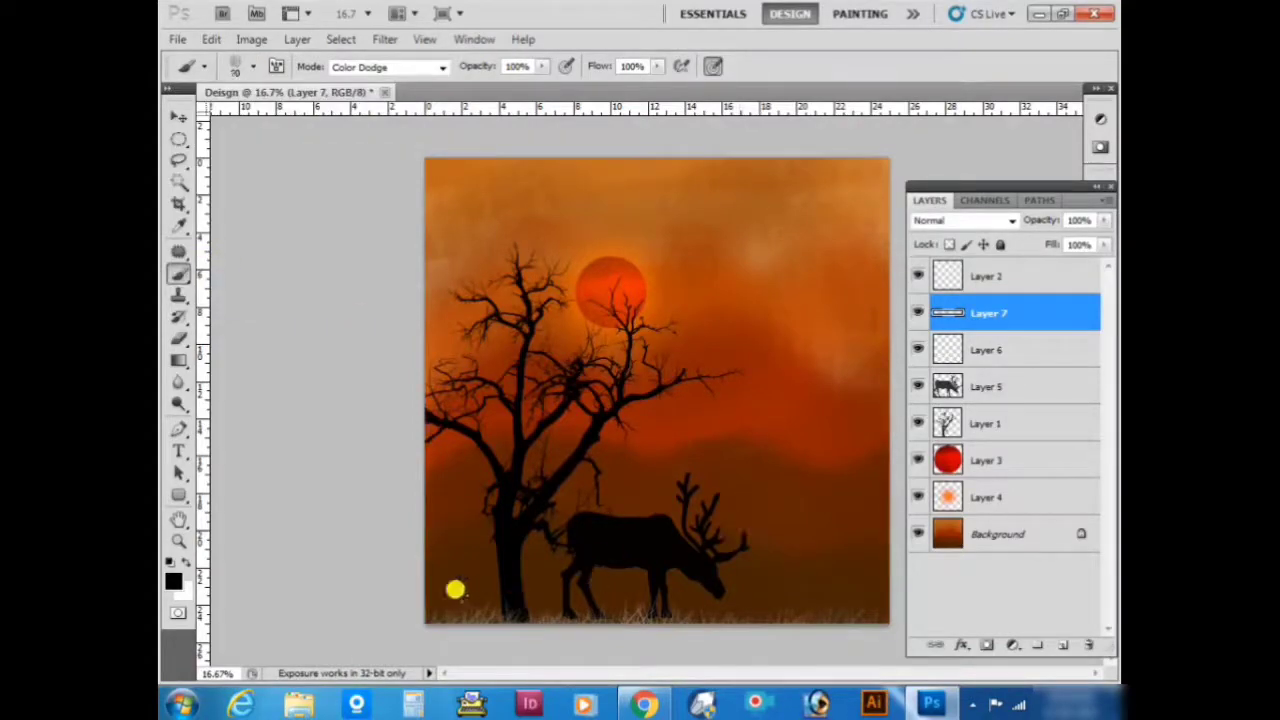
pyautogui.click(254, 67)
pyautogui.moveTo(280, 122); pyautogui.dragTo(352, 122)
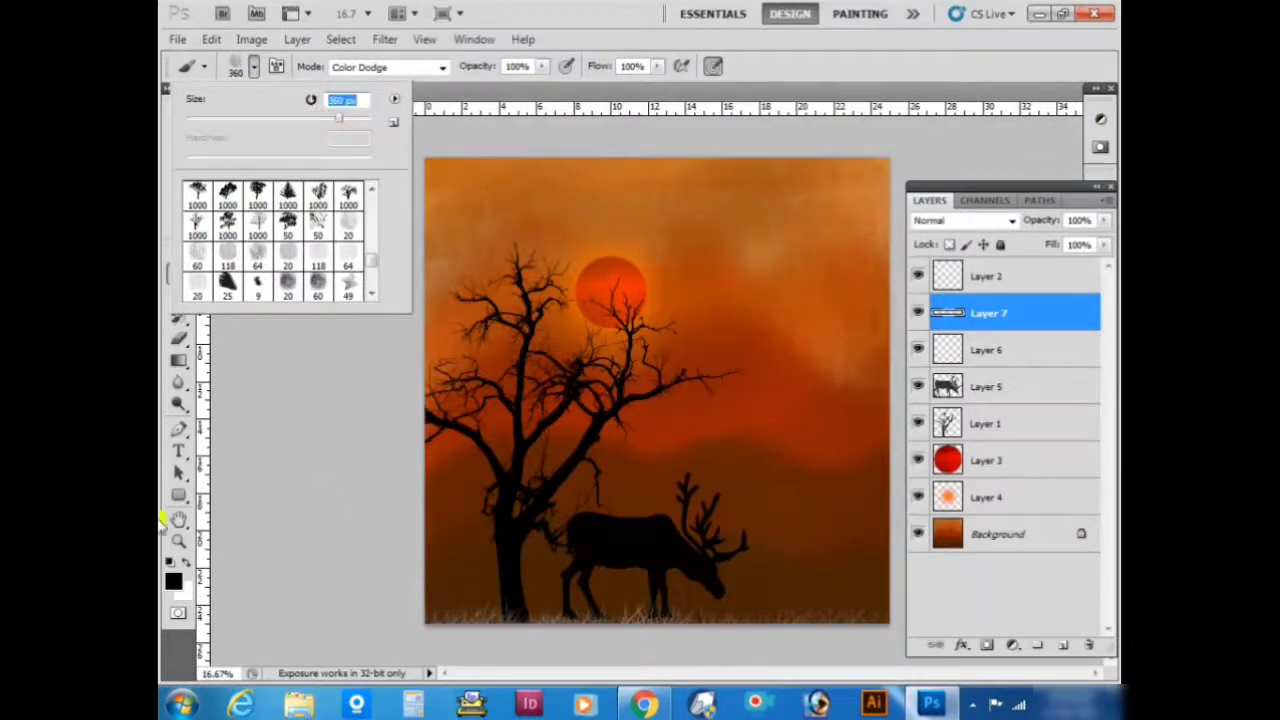
pyautogui.press('Return')
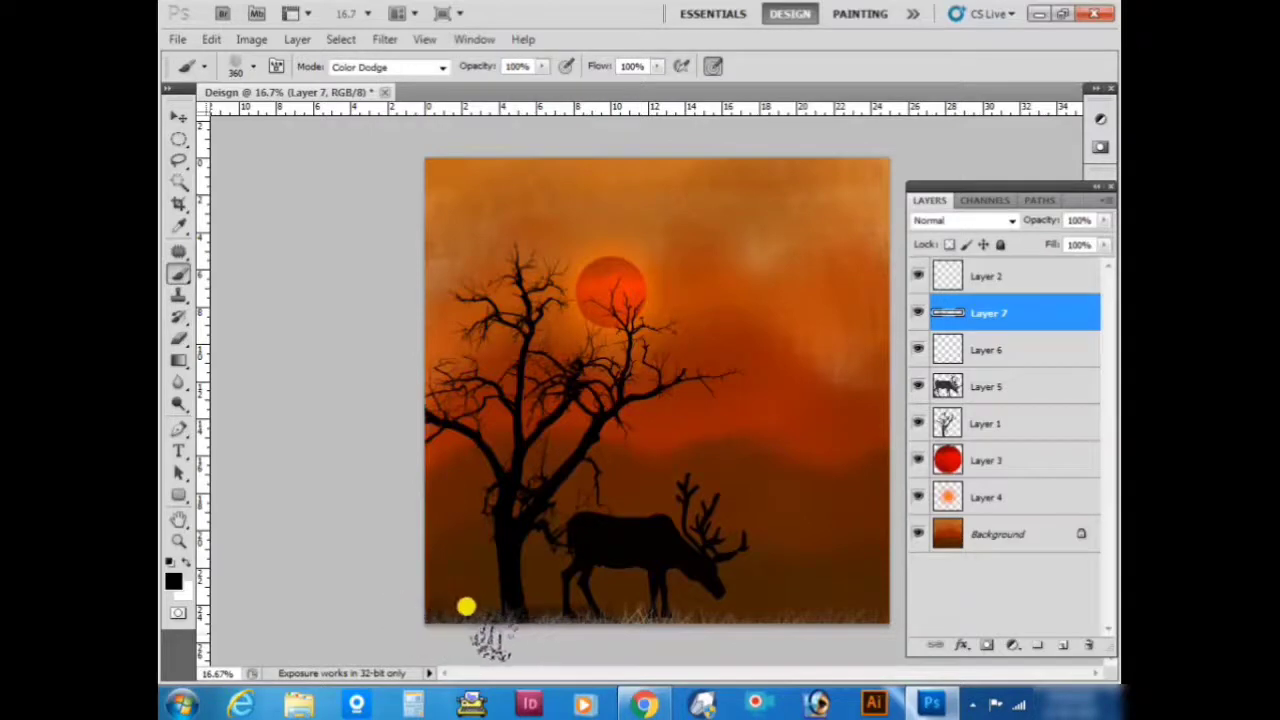
# At 36% opacity, paint glowing grass along the bottom and lower right, then drop opacity to 13%.
pyautogui.click(541, 66)
pyautogui.moveTo(523, 86); pyautogui.dragTo(480, 86)
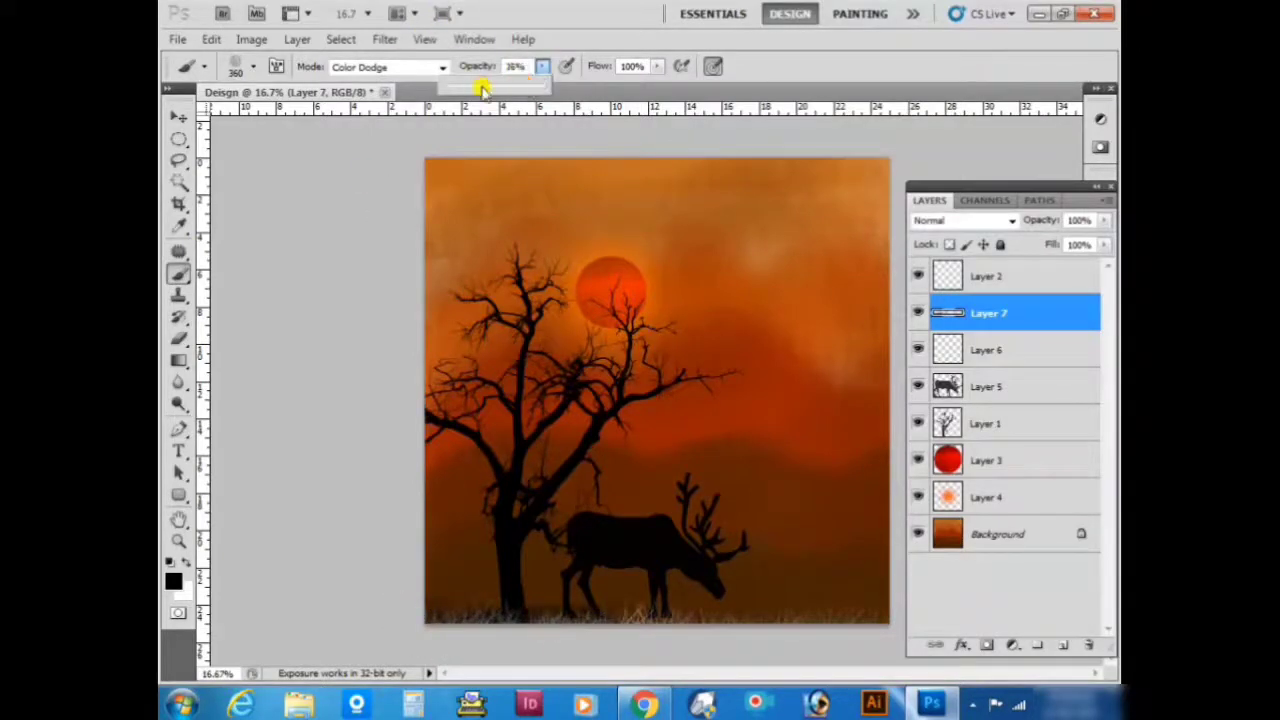
pyautogui.click(430, 585)
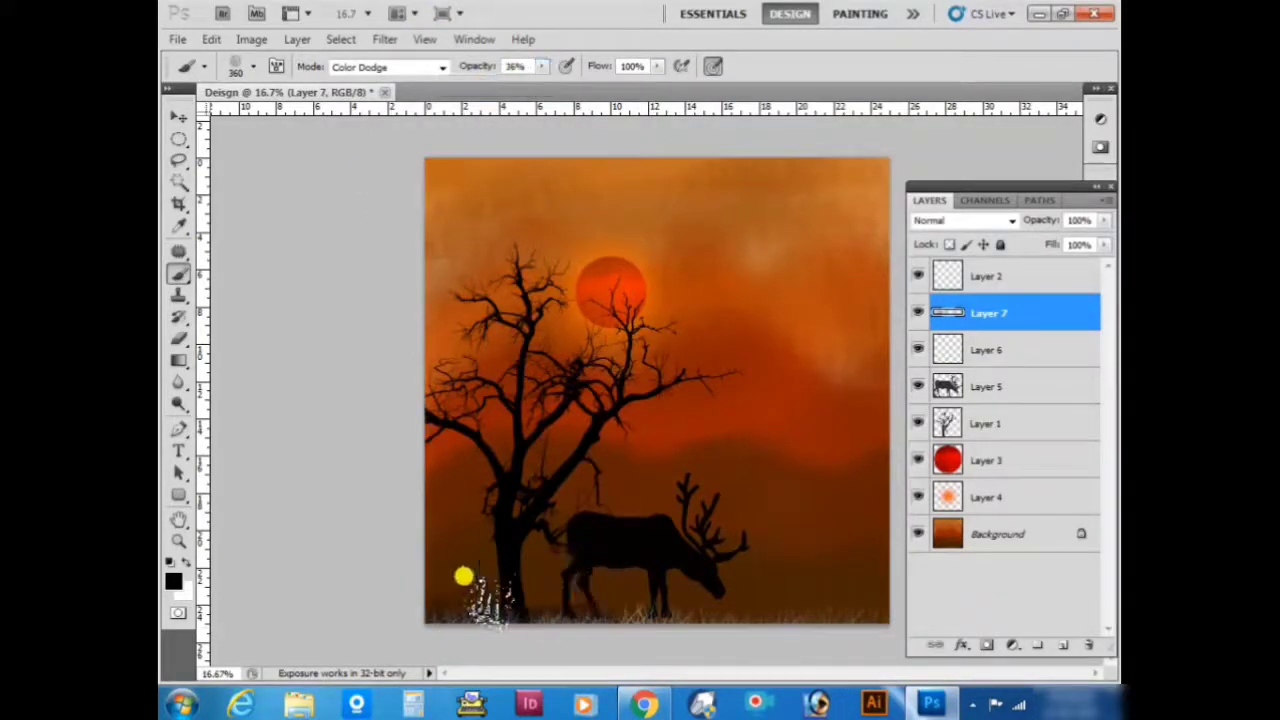
pyautogui.moveTo(603, 600)
pyautogui.mouseDown()
pyautogui.moveTo(798, 638)
pyautogui.moveTo(765, 649)
pyautogui.moveTo(851, 624)
pyautogui.moveTo(719, 624)
pyautogui.moveTo(743, 612)
pyautogui.mouseUp()
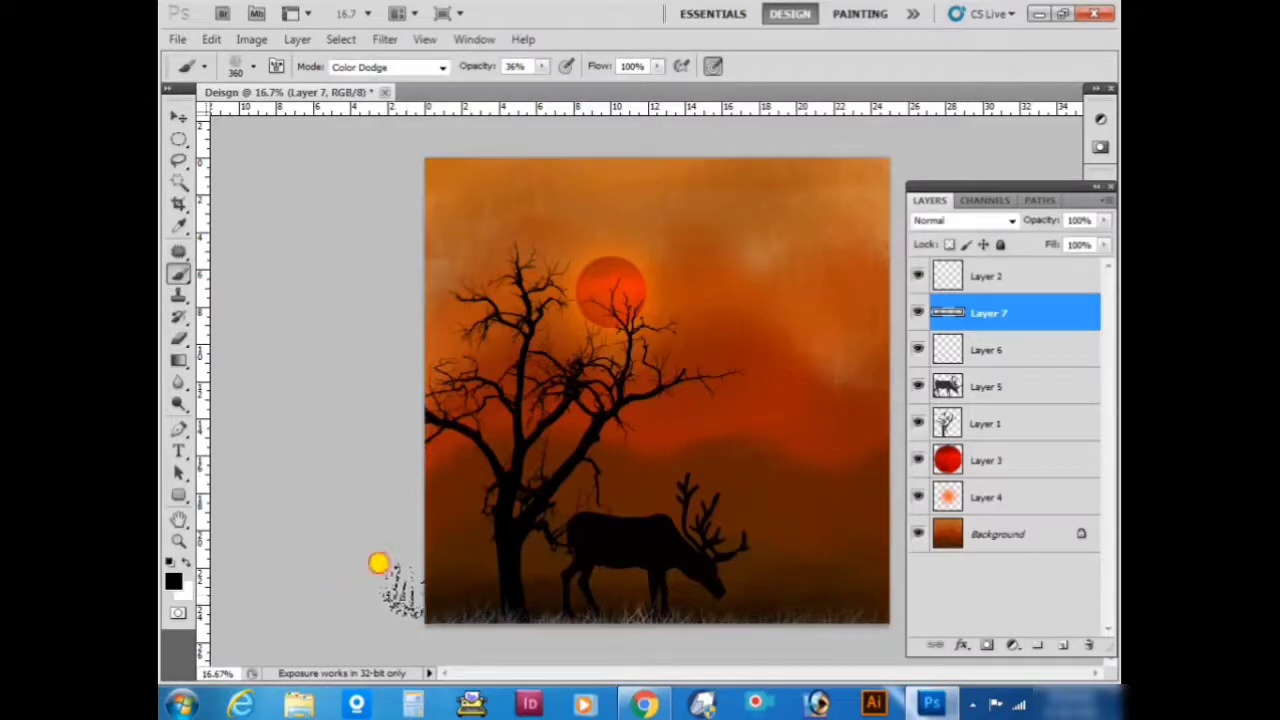
pyautogui.moveTo(857, 506); pyautogui.dragTo(846, 466)
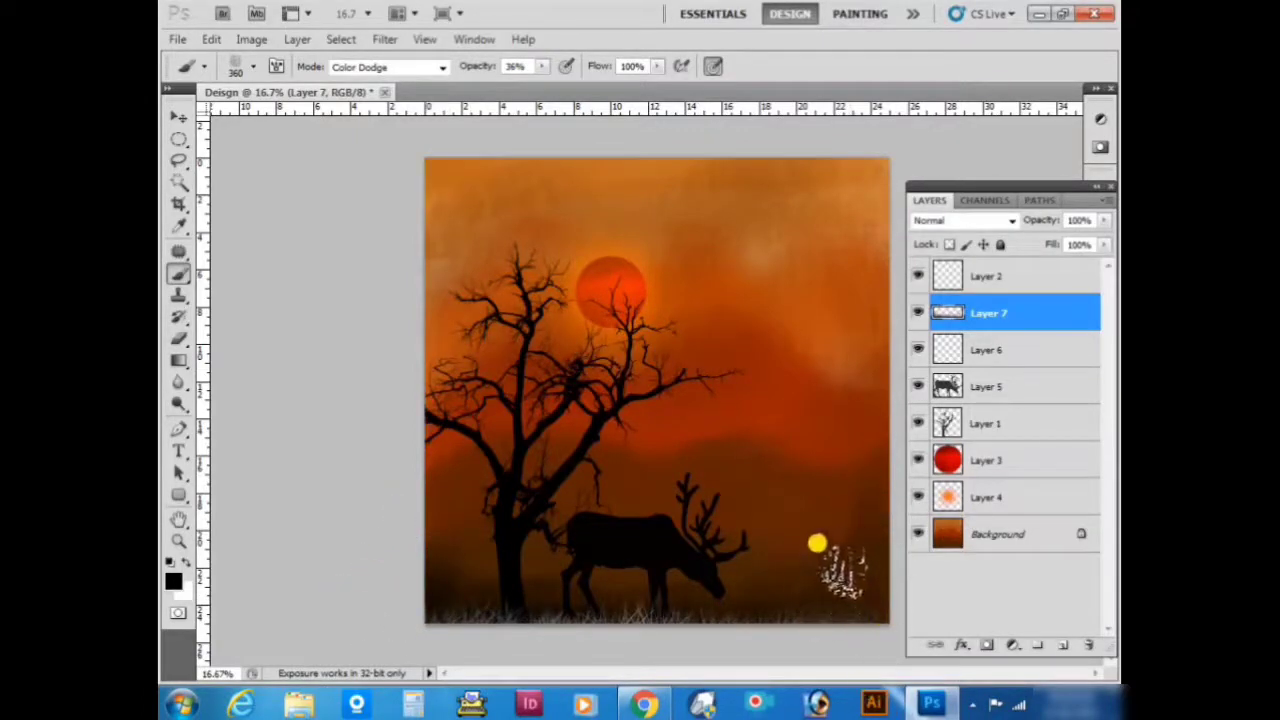
pyautogui.moveTo(545, 66); pyautogui.dragTo(524, 77)
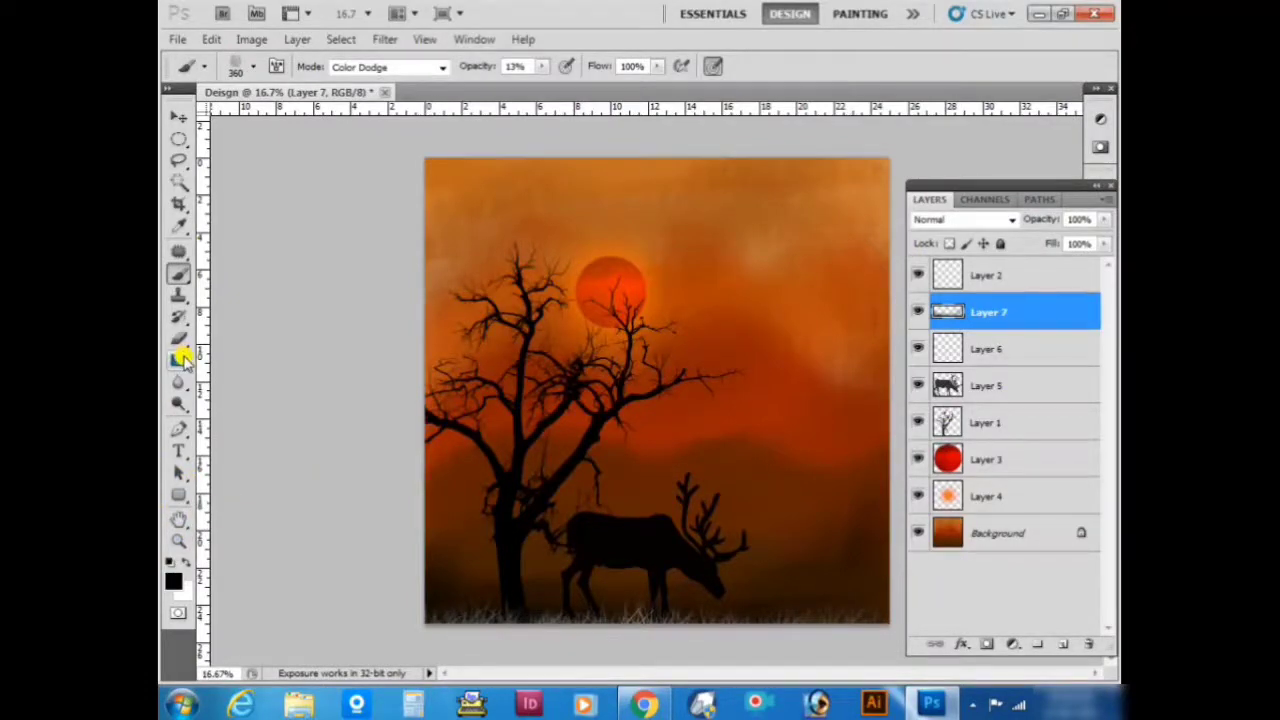
# Choose the large tree-shaped brush and sample black from the tree as the foreground colour.
pyautogui.click(253, 67)
pyautogui.scroll(-3, 288, 264)
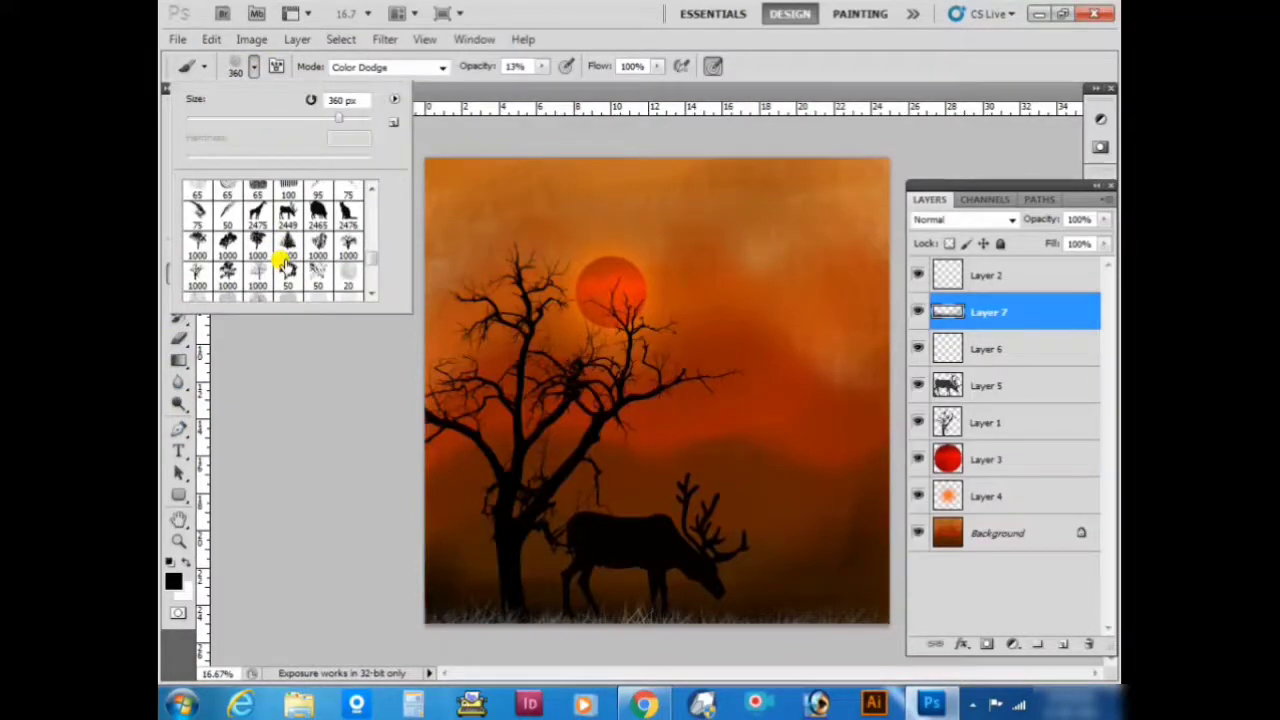
pyautogui.click(286, 238)
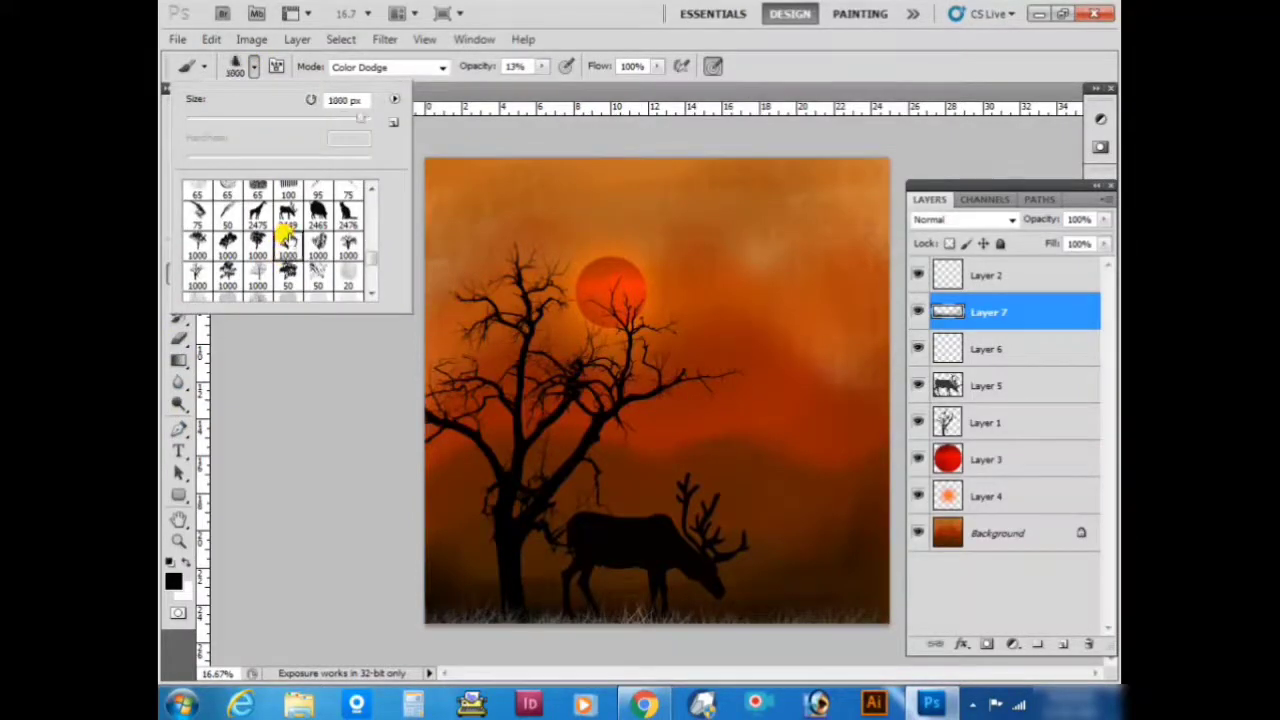
pyautogui.click(173, 581)
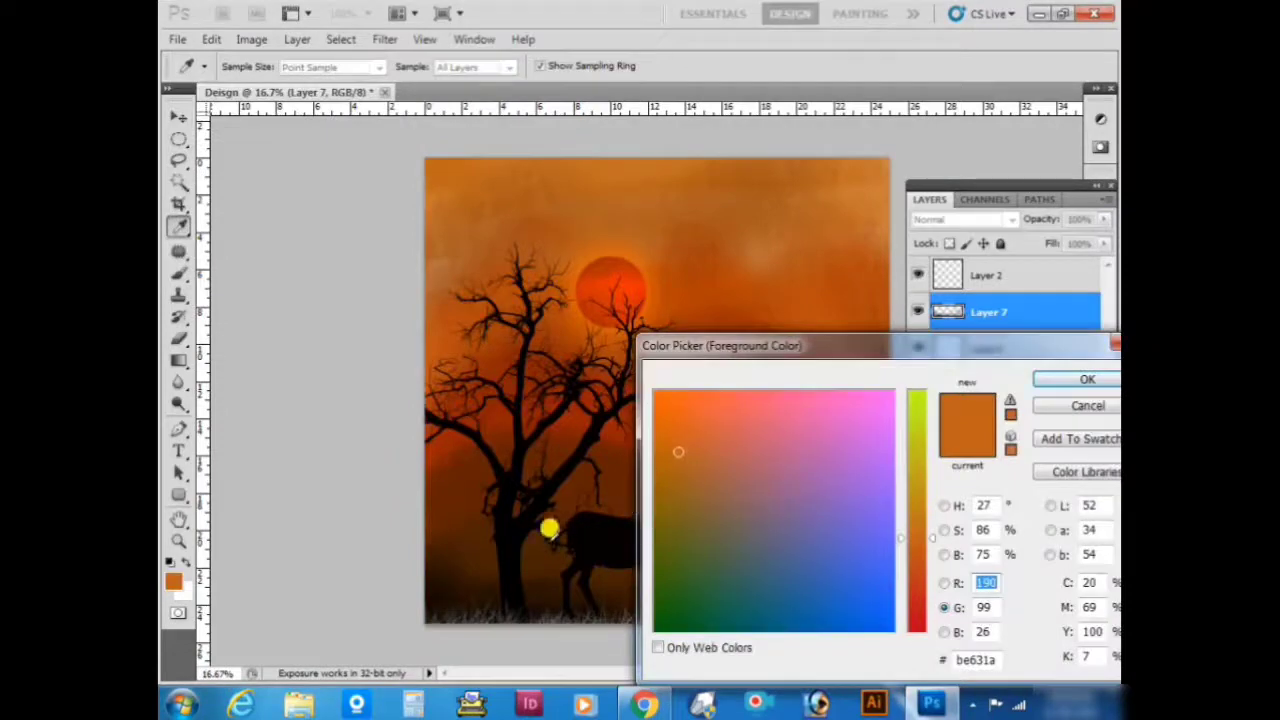
pyautogui.click(506, 486)
pyautogui.click(1087, 379)
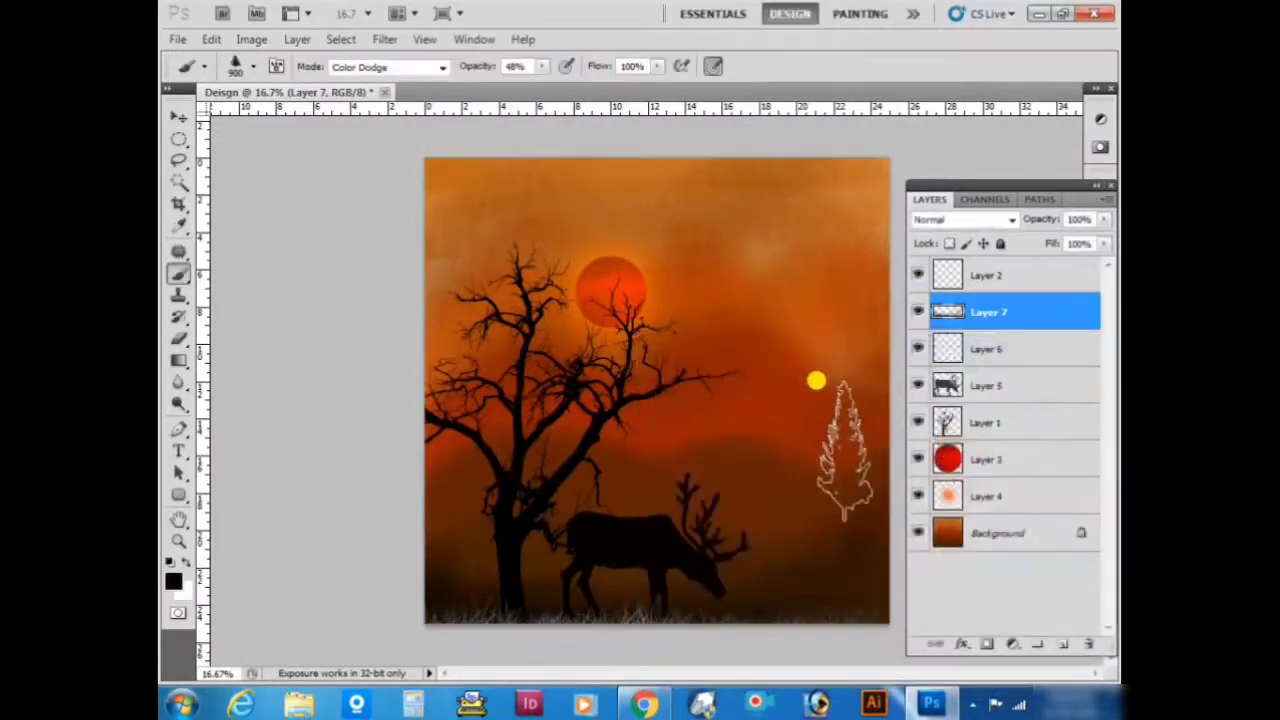
# Stamp a dark pine tree on the right side on new Layer 8.
pyautogui.hotkey('ctrl', 'shift', 'n')
pyautogui.press('Return')
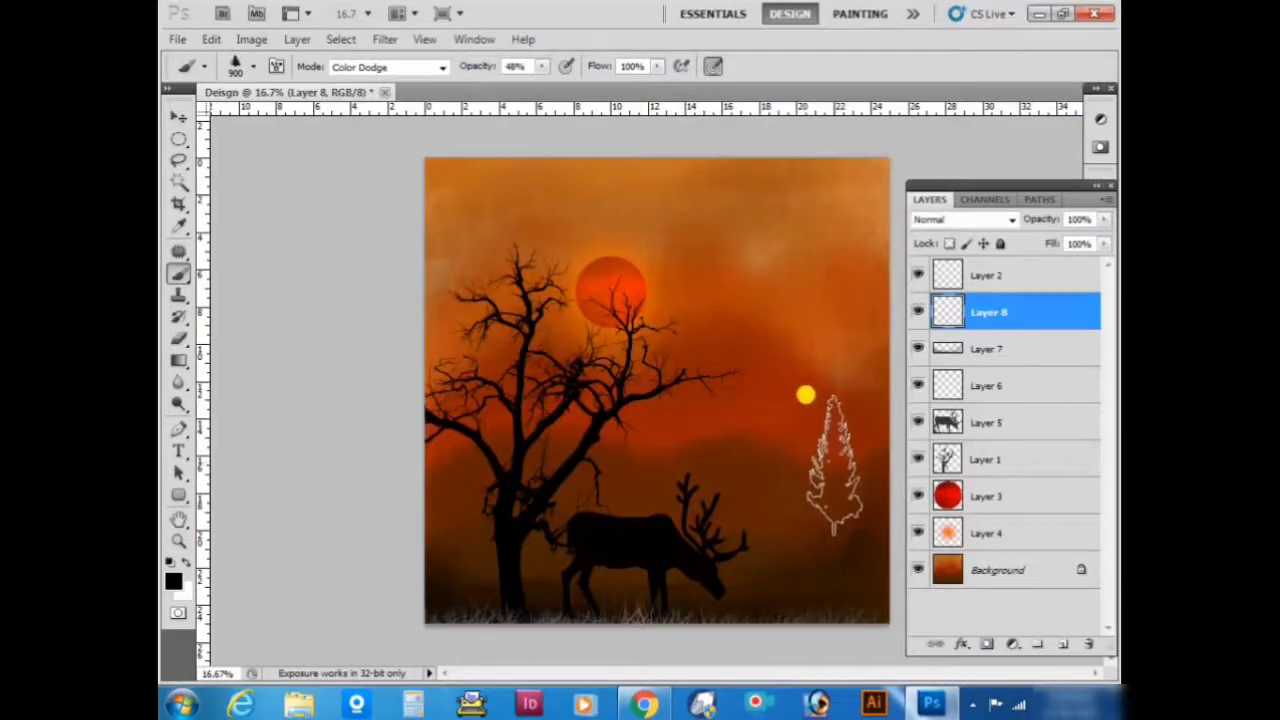
pyautogui.click(806, 395)
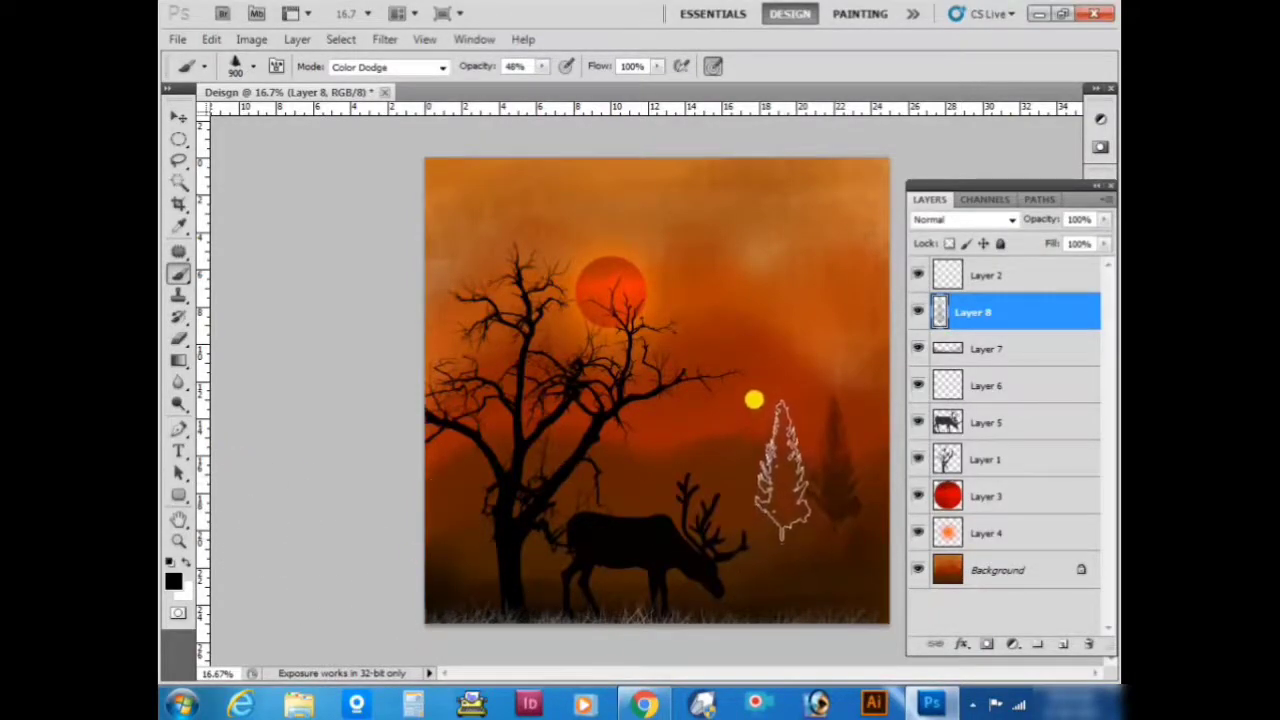
# Resize the tree brush to 600 px and stamp a second pine on new Layer 9.
pyautogui.press('[')
pyautogui.press('[')
pyautogui.press('[')
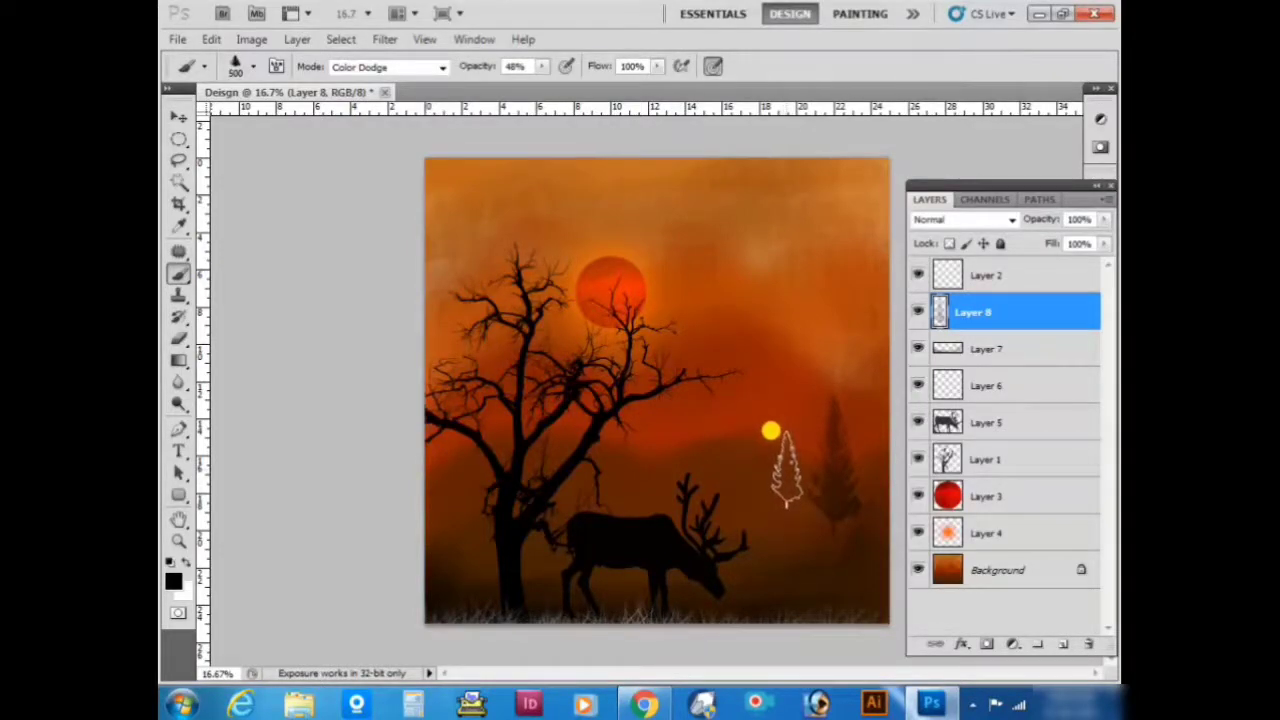
pyautogui.press(']')
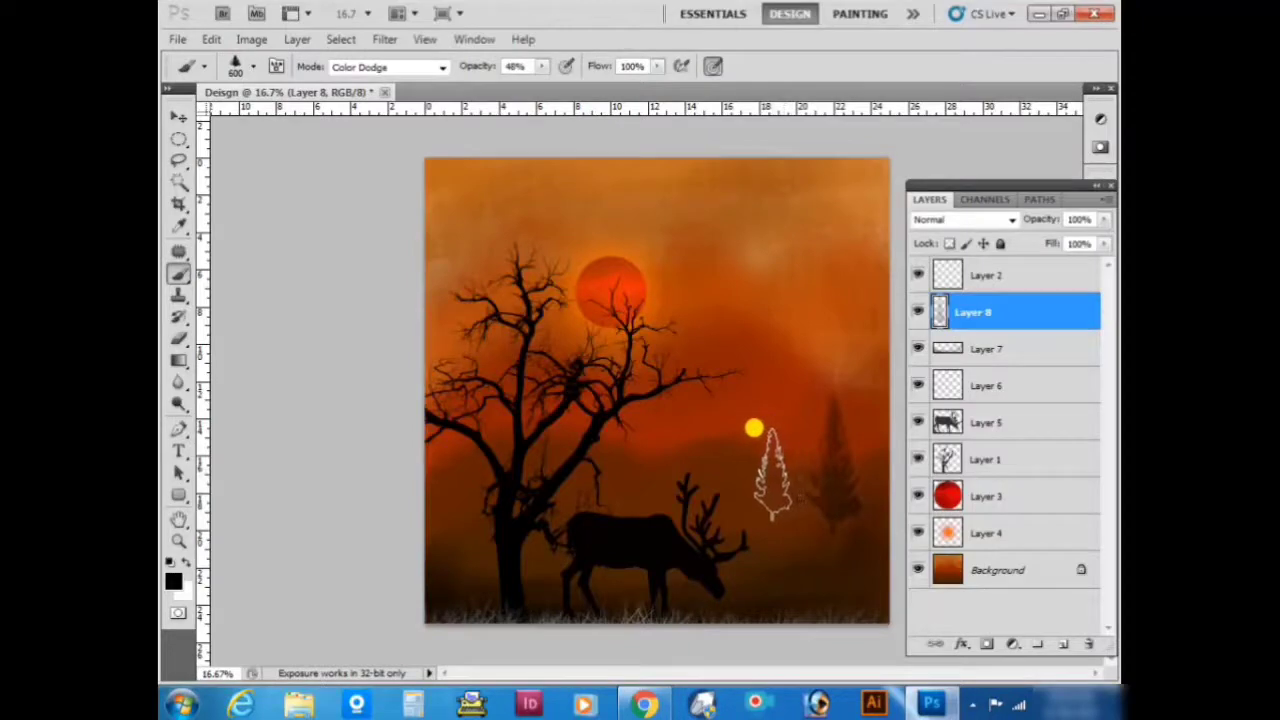
pyautogui.hotkey('ctrl', 'shift', 'n')
pyautogui.press('Return')
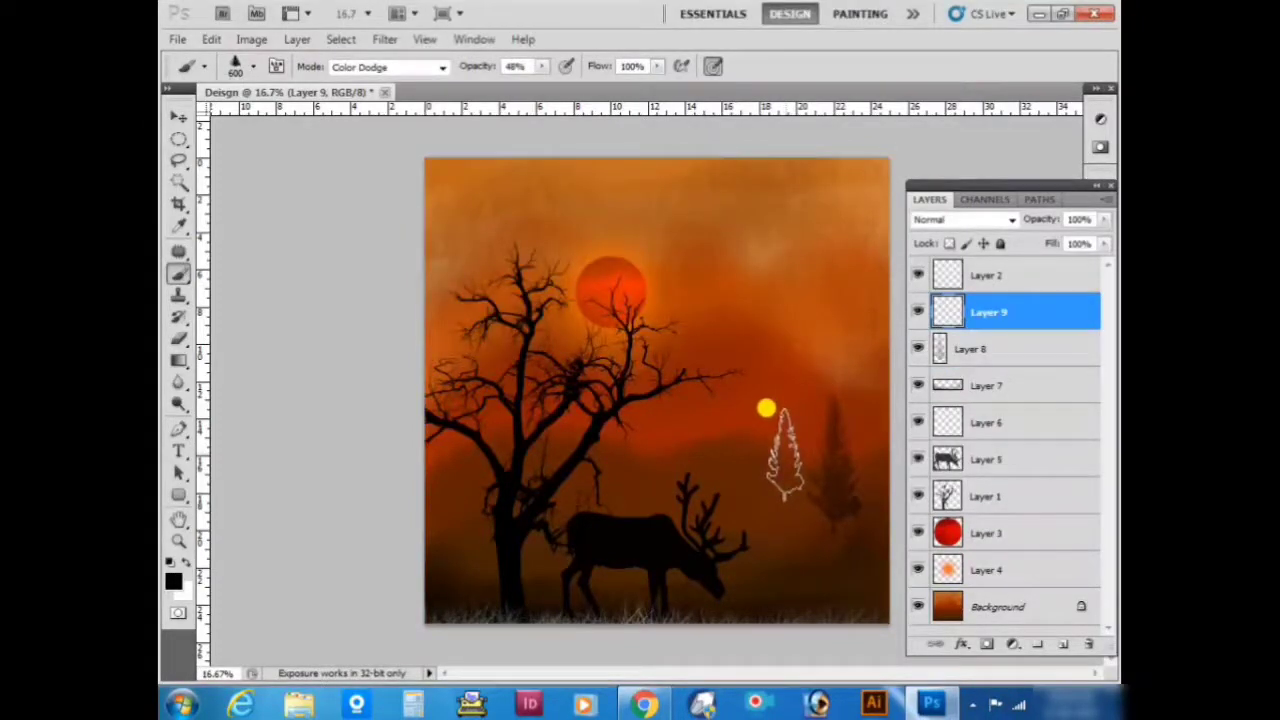
pyautogui.click(785, 455)
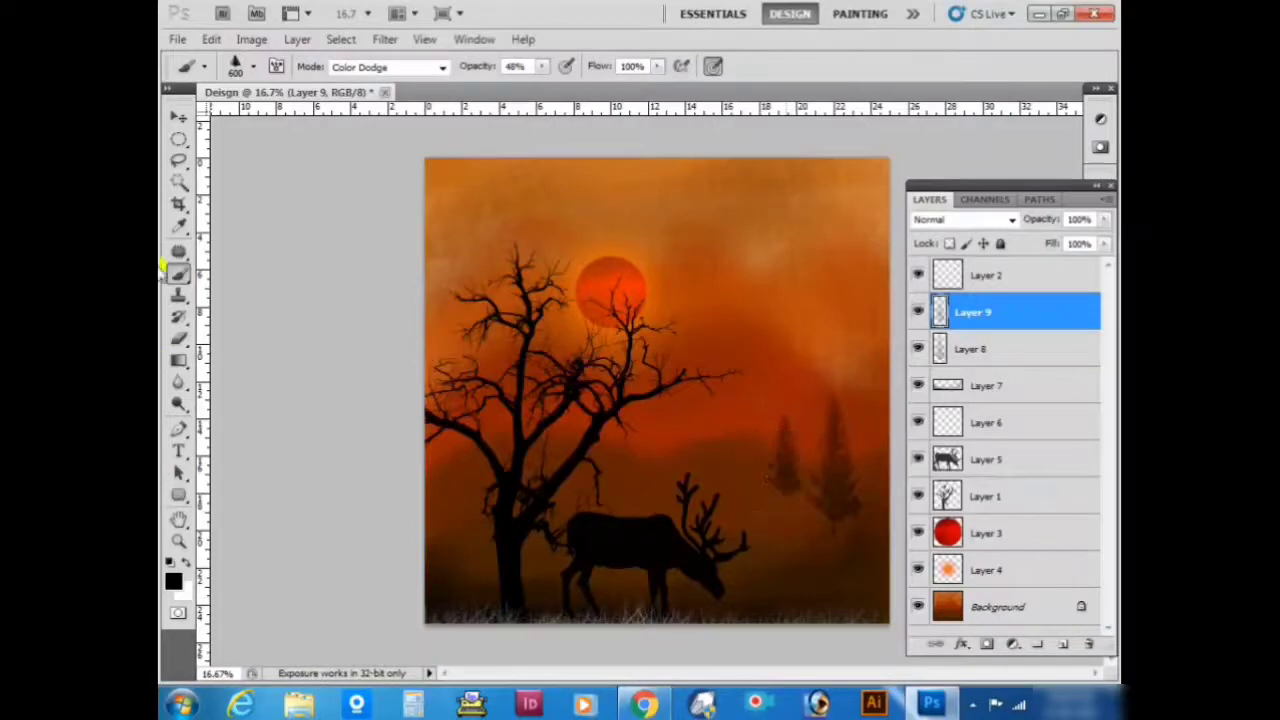
pyautogui.click(178, 120)
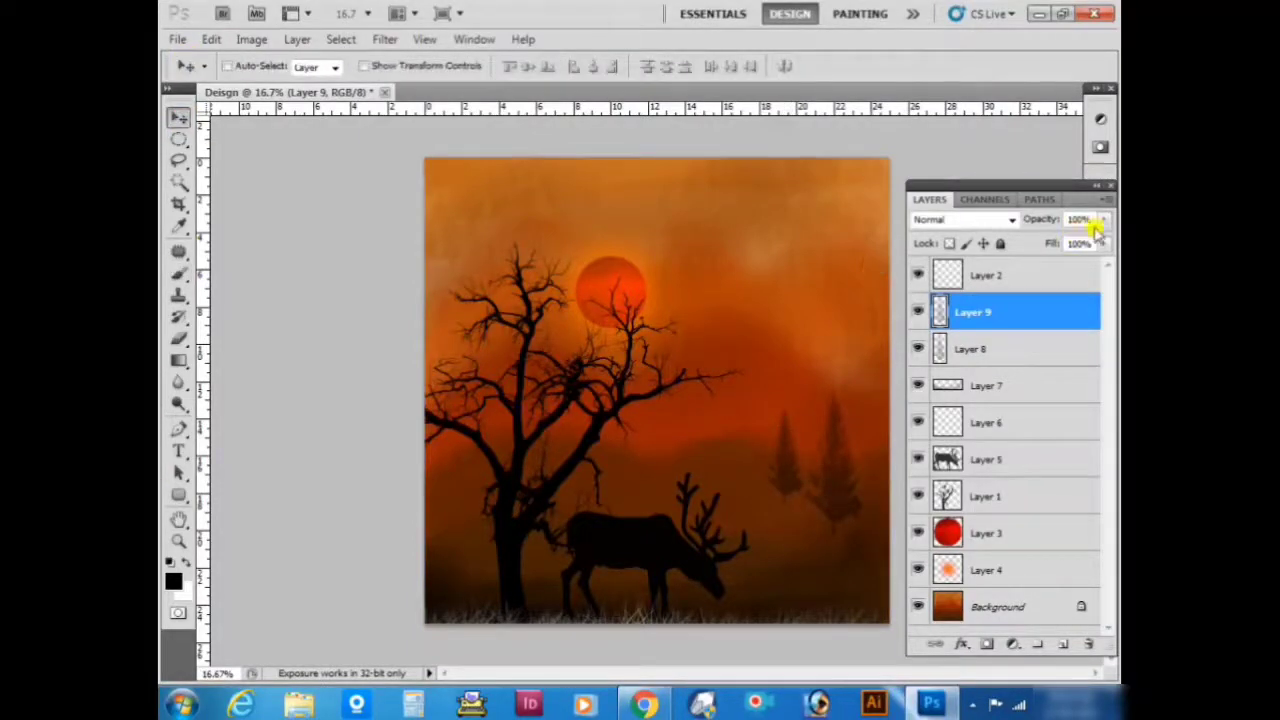
# Lower Layer 9's opacity to about 61% and Layer 8's opacity to 79%.
pyautogui.moveTo(1105, 222); pyautogui.dragTo(1066, 248)
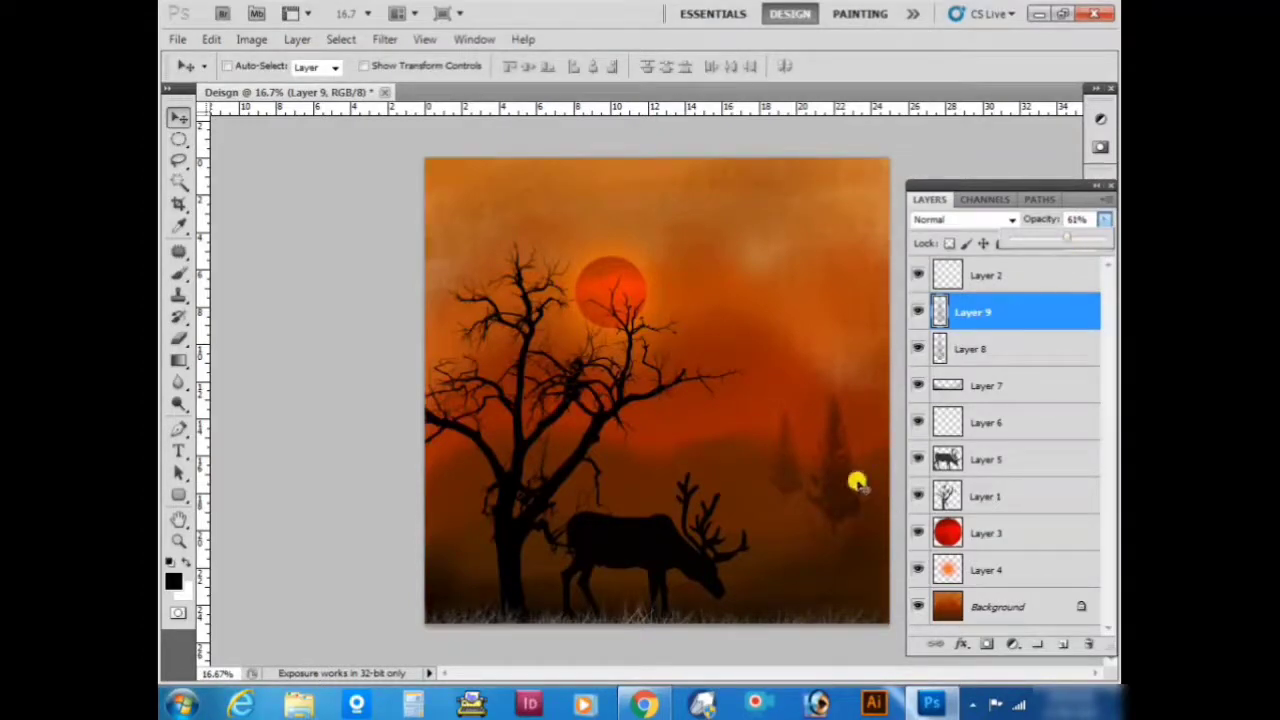
pyautogui.moveTo(999, 348); pyautogui.dragTo(831, 466)
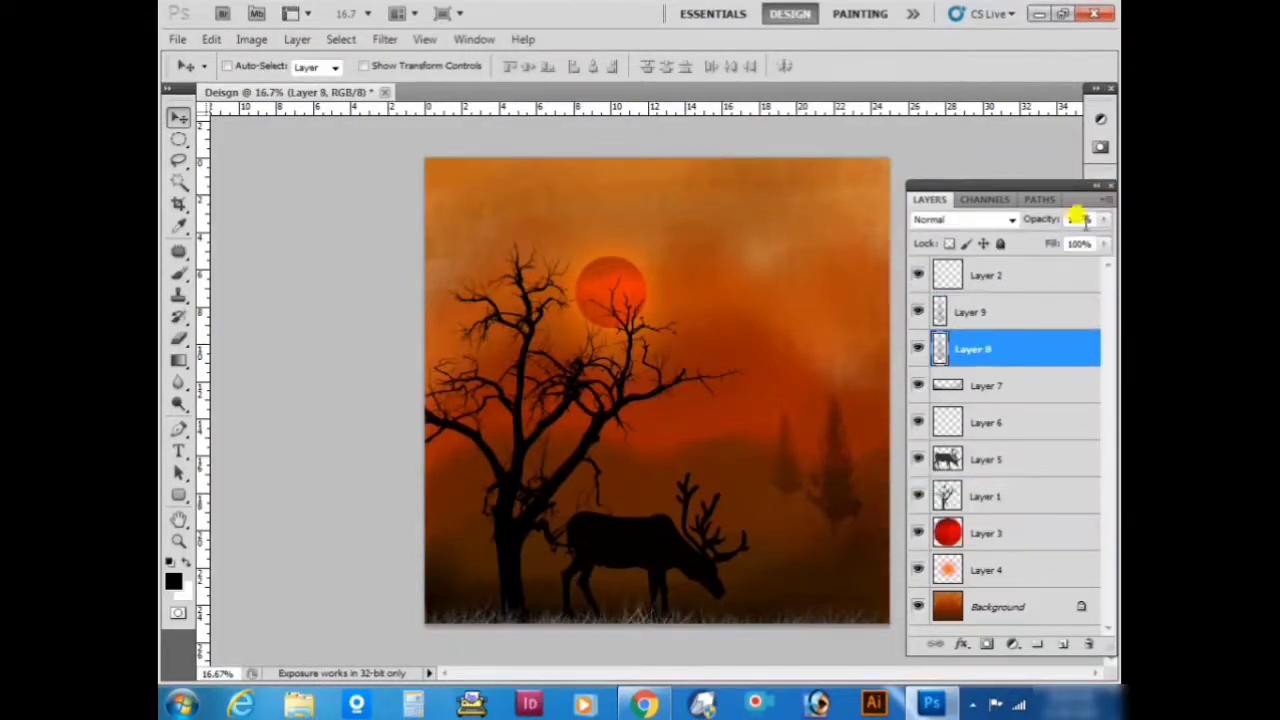
pyautogui.moveTo(1104, 224); pyautogui.dragTo(1087, 243)
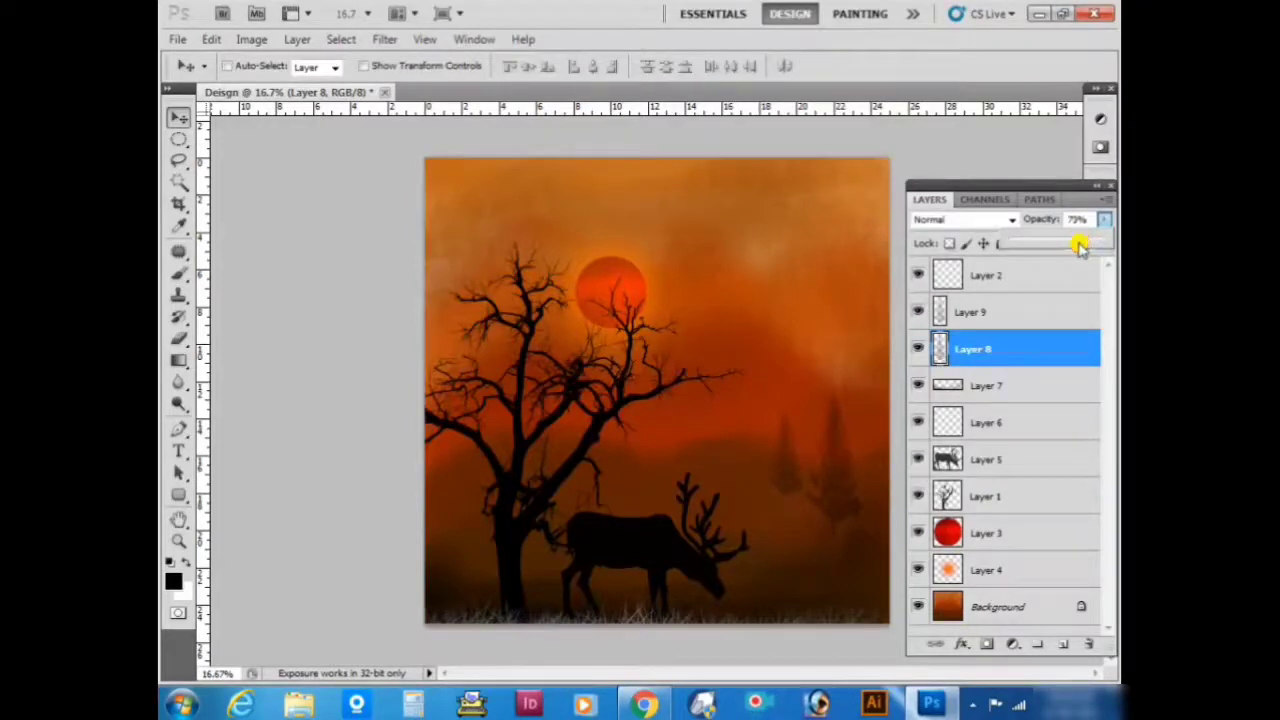
pyautogui.click(1108, 188)
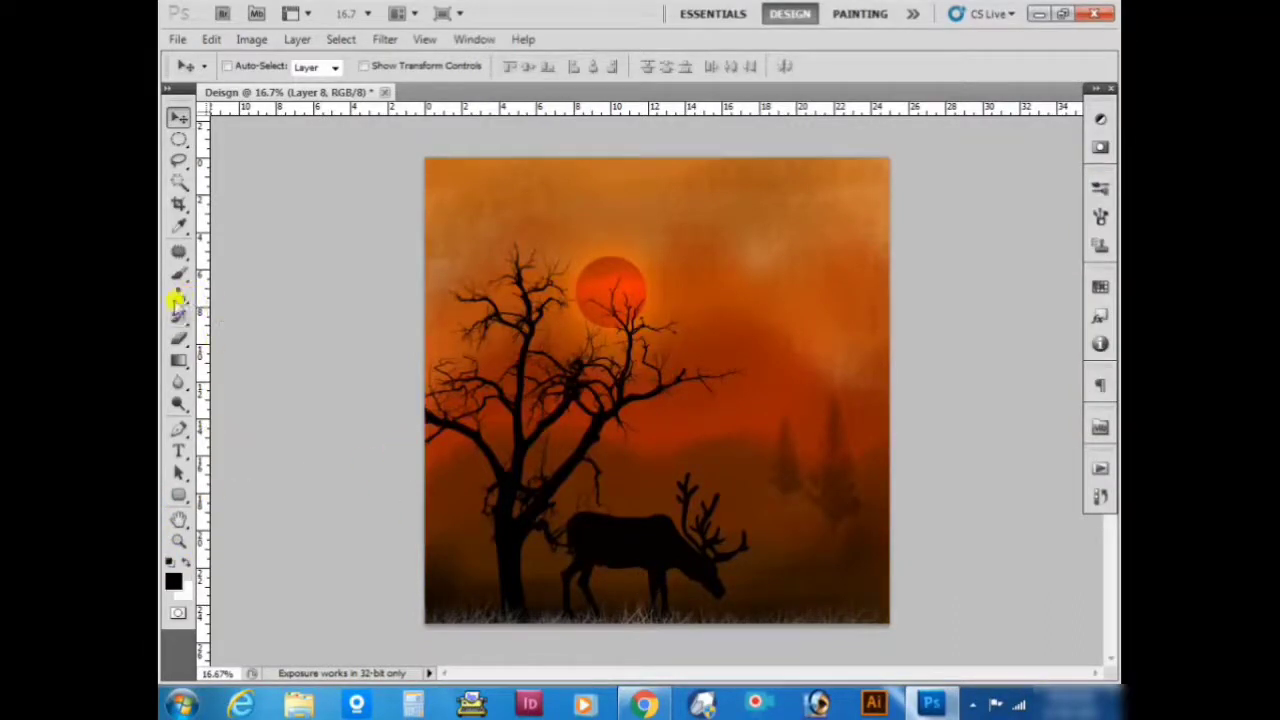
# Return to the brush and pick the 60 px brush preset.
pyautogui.click(181, 266)
pyautogui.click(237, 70)
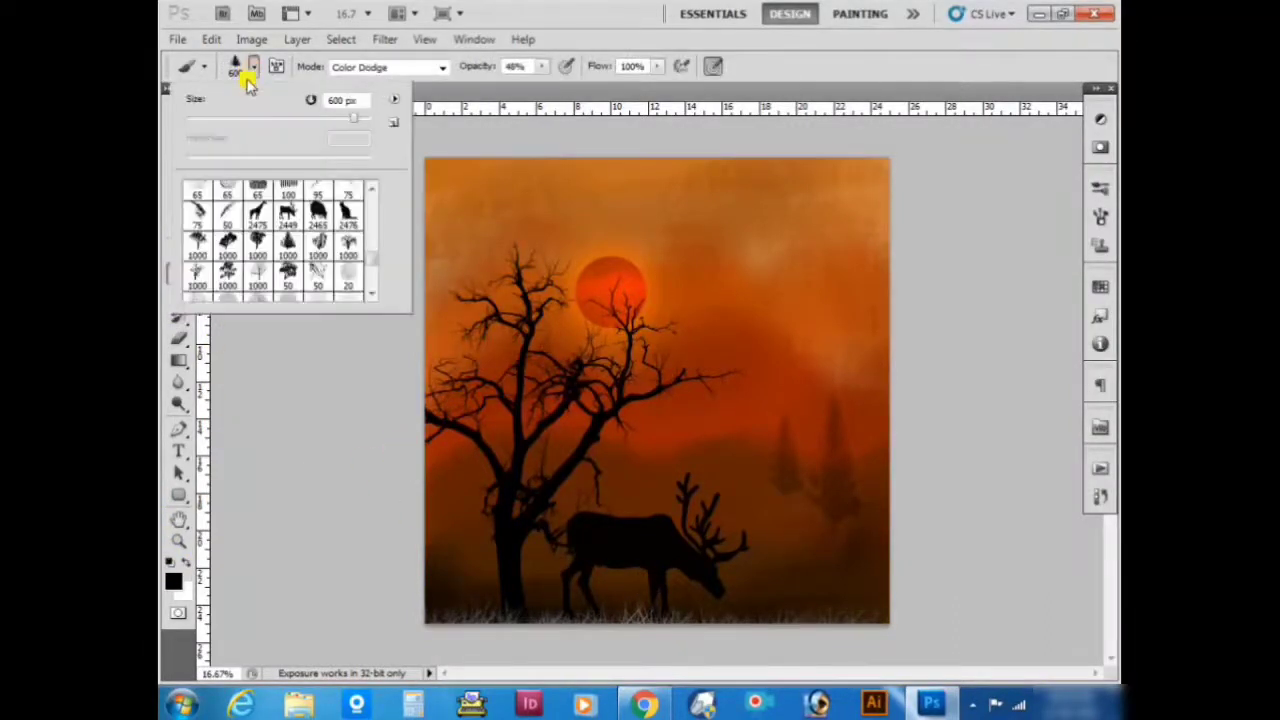
pyautogui.scroll(-2, 226, 268)
pyautogui.scroll(-2, 228, 270)
pyautogui.doubleClick(196, 272)
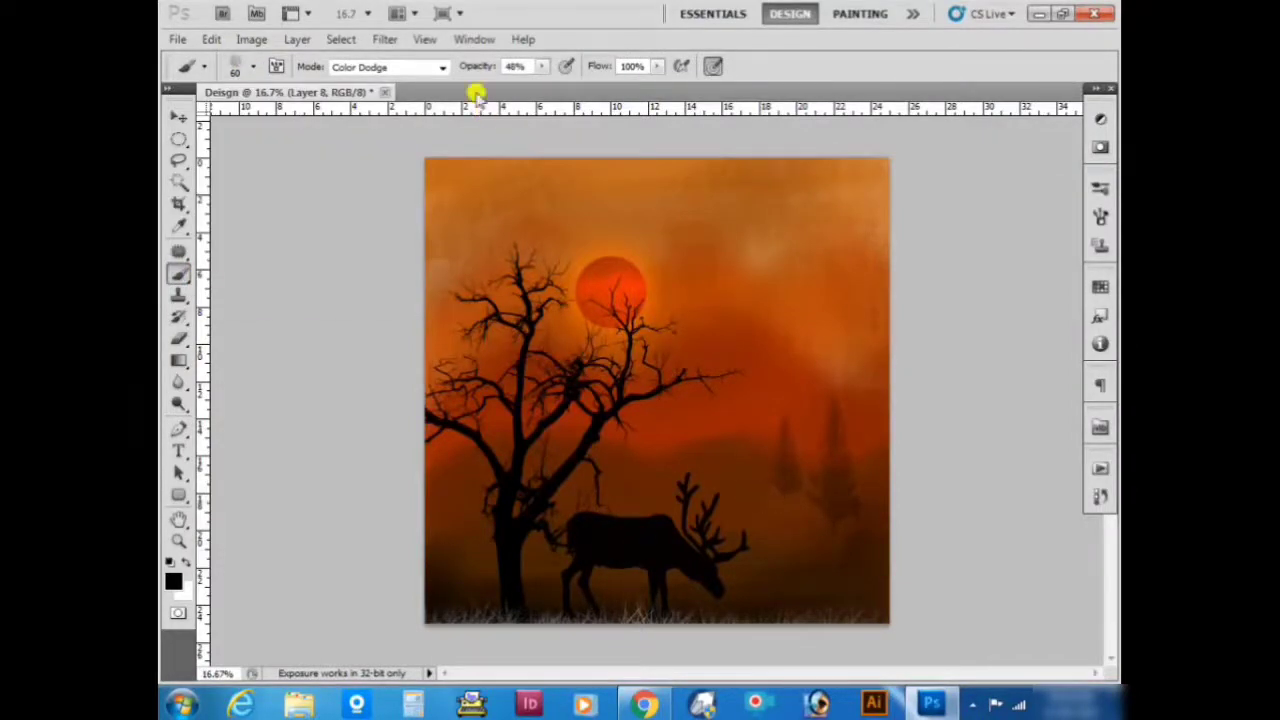
# Set the brush to 360 px at 33% opacity, then undo a trial stroke on the antlers.
pyautogui.click(246, 70)
pyautogui.moveTo(298, 128); pyautogui.dragTo(314, 124)
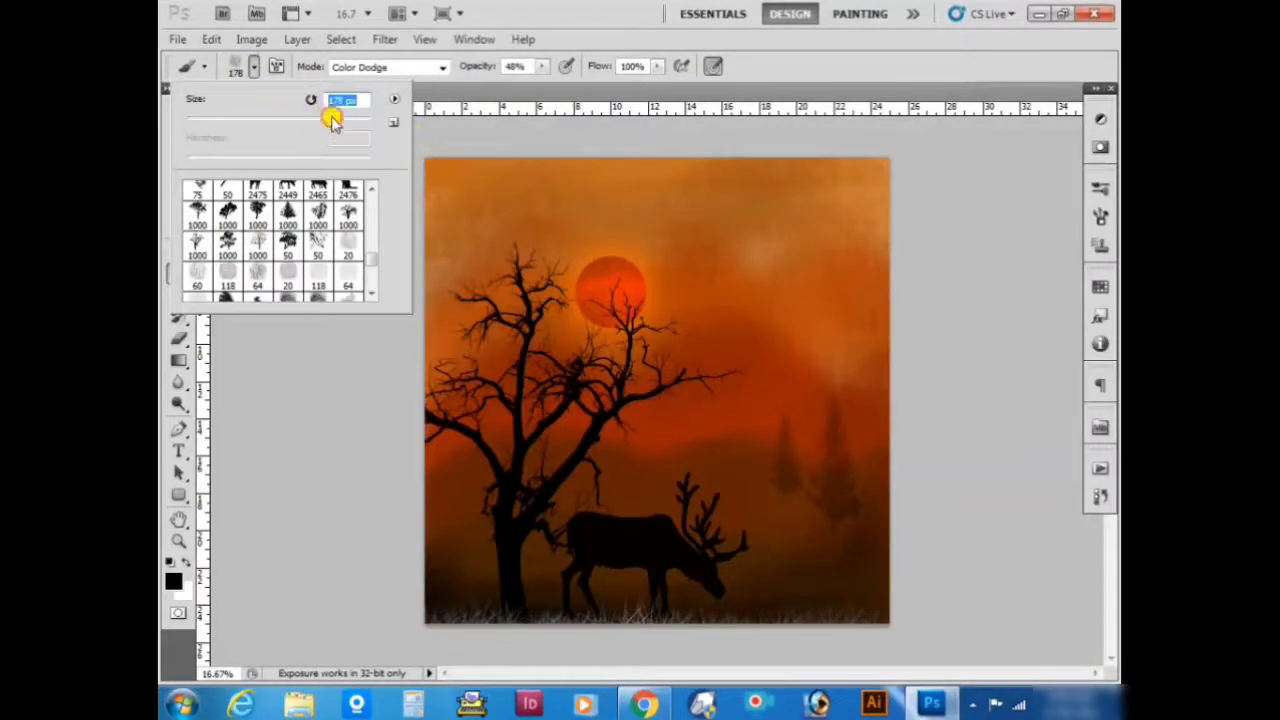
pyautogui.write('360')
pyautogui.press('Return')
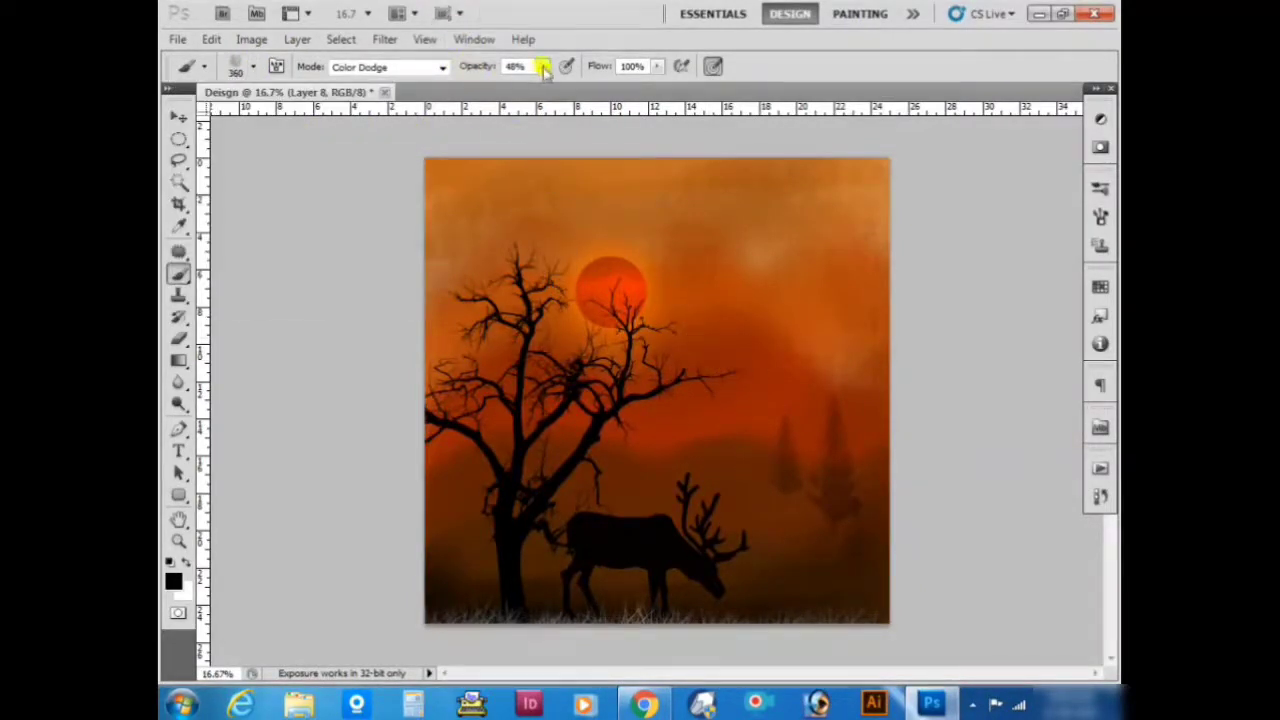
pyautogui.moveTo(543, 68); pyautogui.dragTo(526, 77)
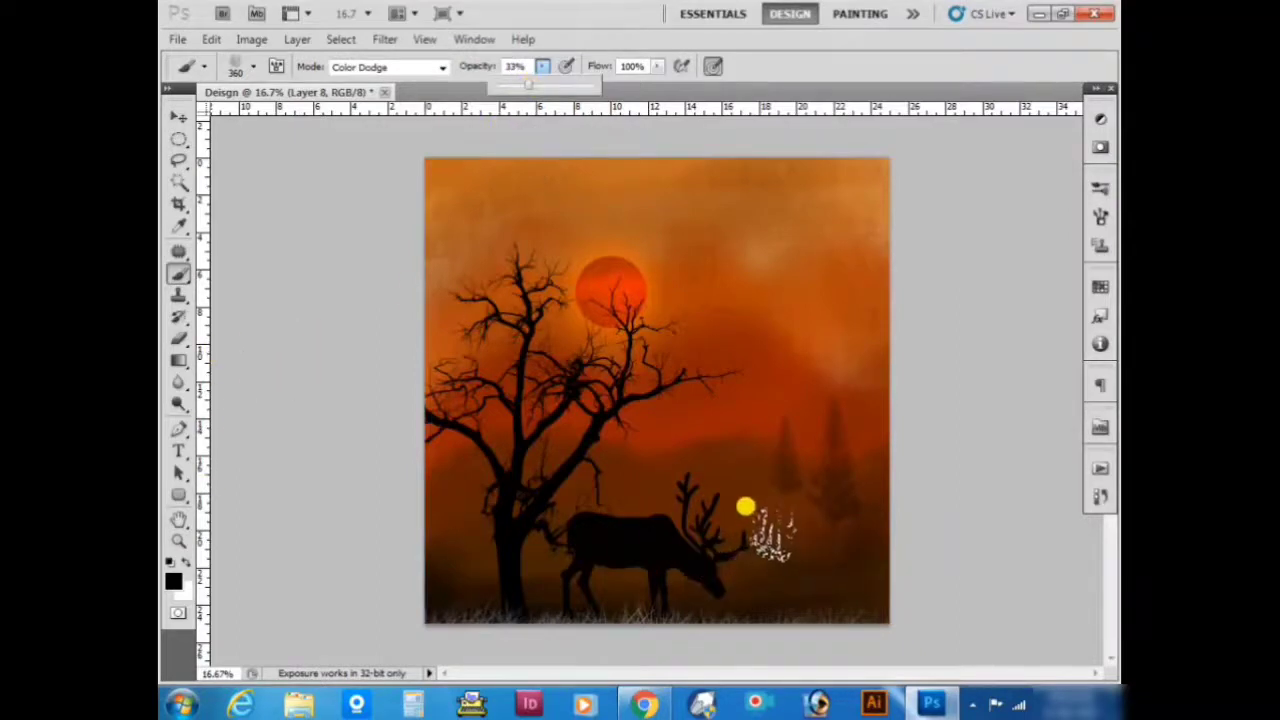
pyautogui.moveTo(780, 483); pyautogui.dragTo(683, 503)
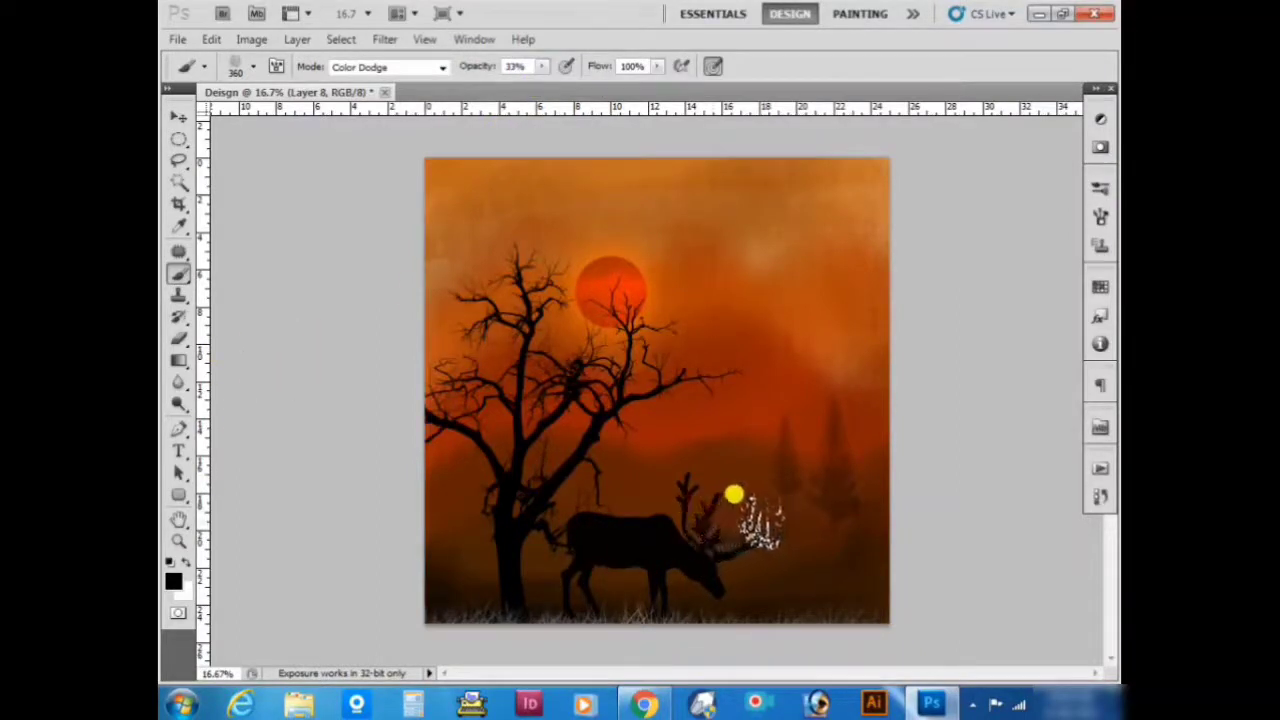
pyautogui.hotkey('ctrl', 'z')
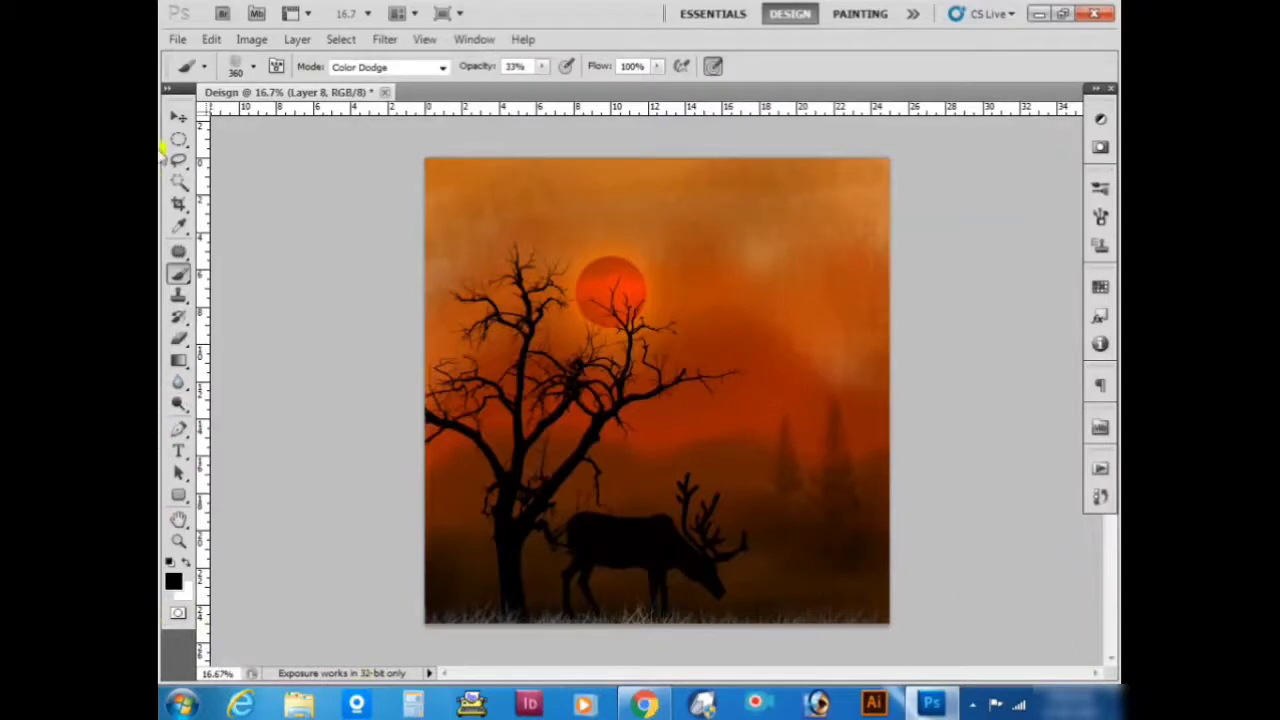
pyautogui.click(178, 119)
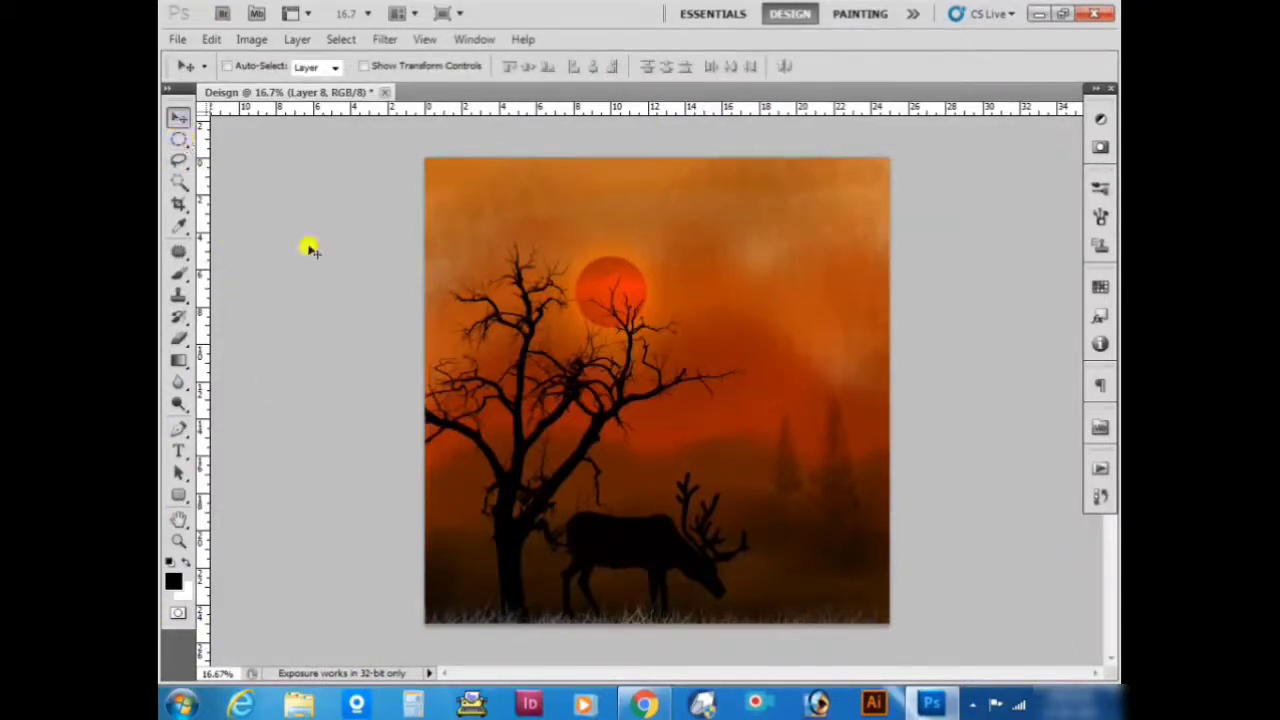
# Fade grass Layer 7 to about 47% opacity and nudge the deer up and right.
pyautogui.rightClick(555, 624)
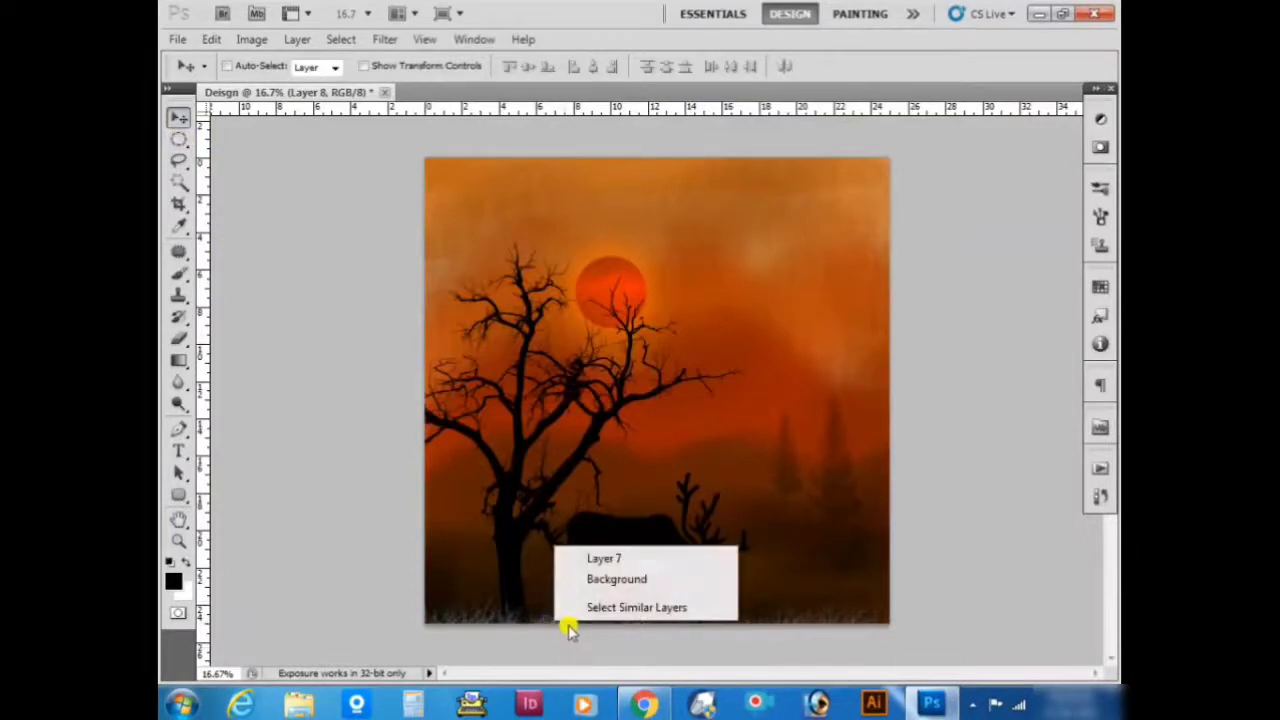
pyautogui.click(580, 557)
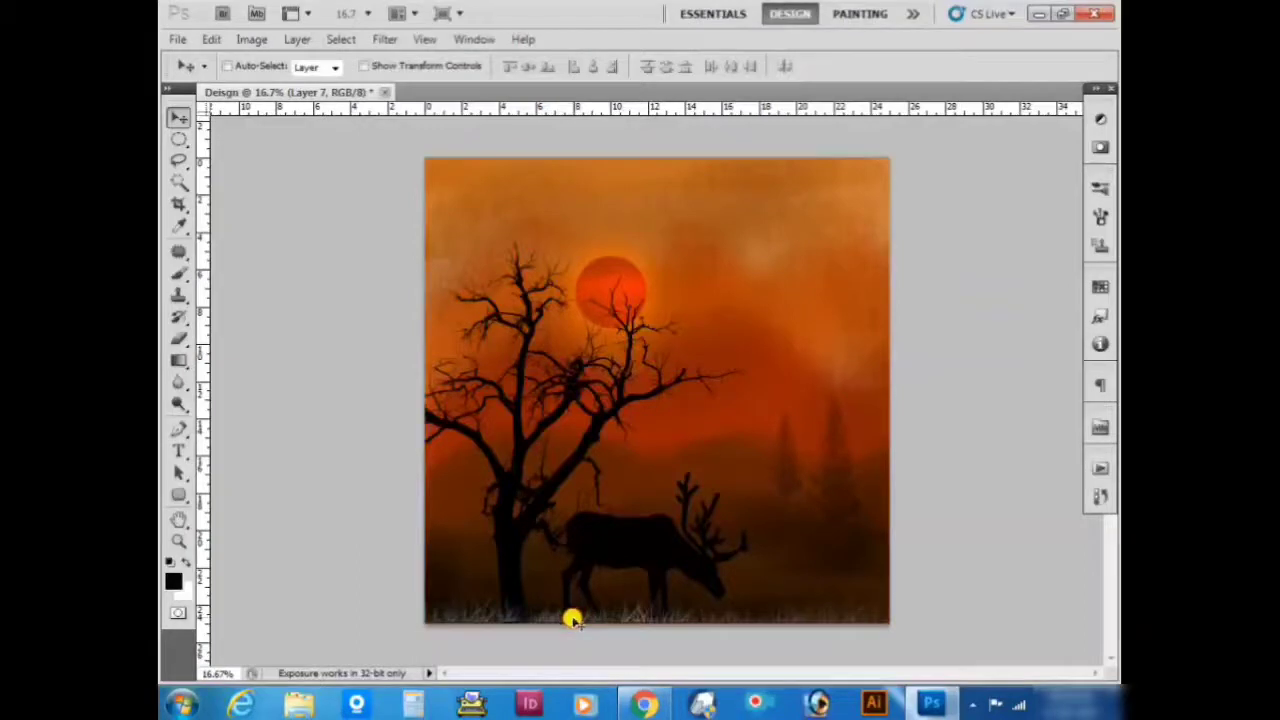
pyautogui.press('F7')
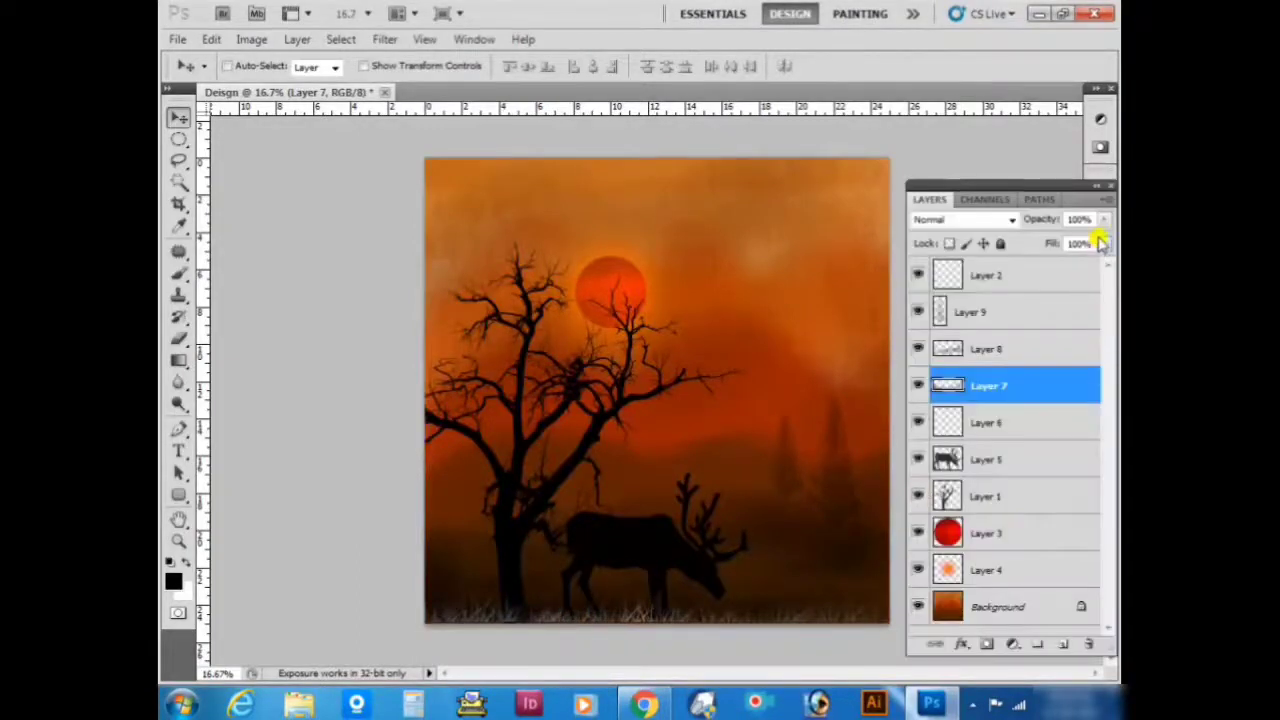
pyautogui.click(1105, 220)
pyautogui.moveTo(1105, 224); pyautogui.dragTo(1068, 248)
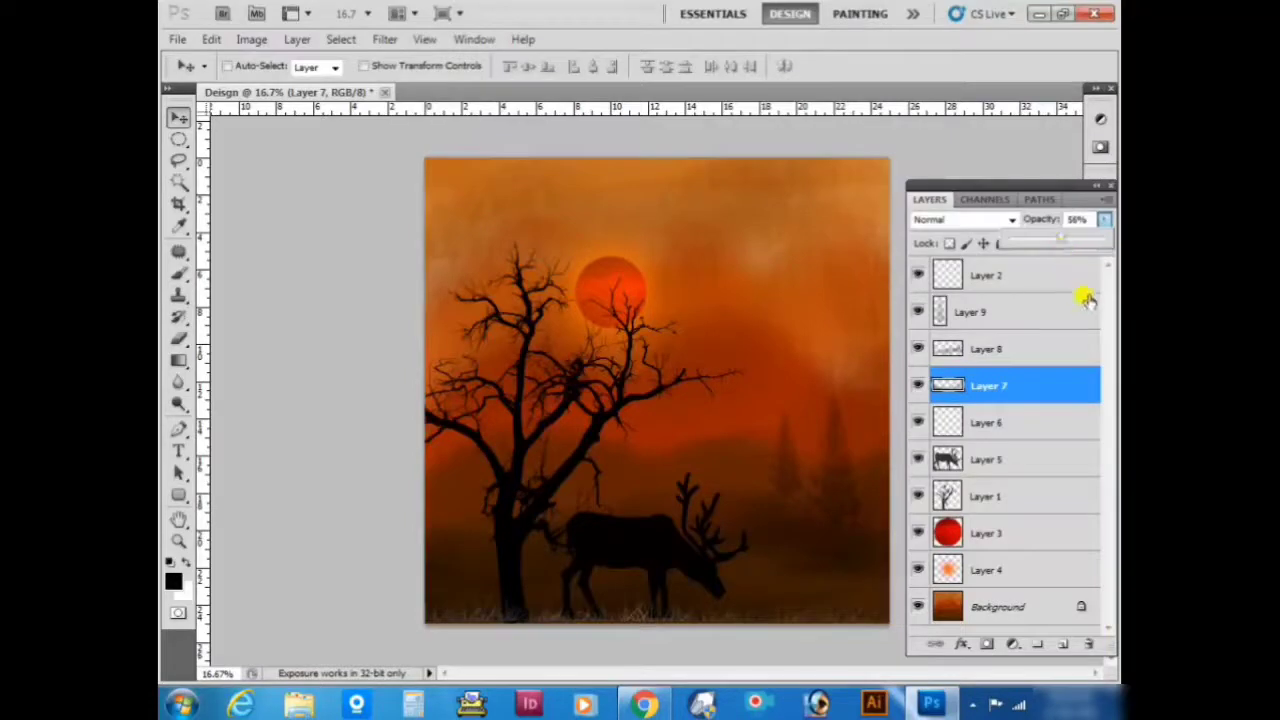
pyautogui.moveTo(1087, 300); pyautogui.dragTo(1062, 243)
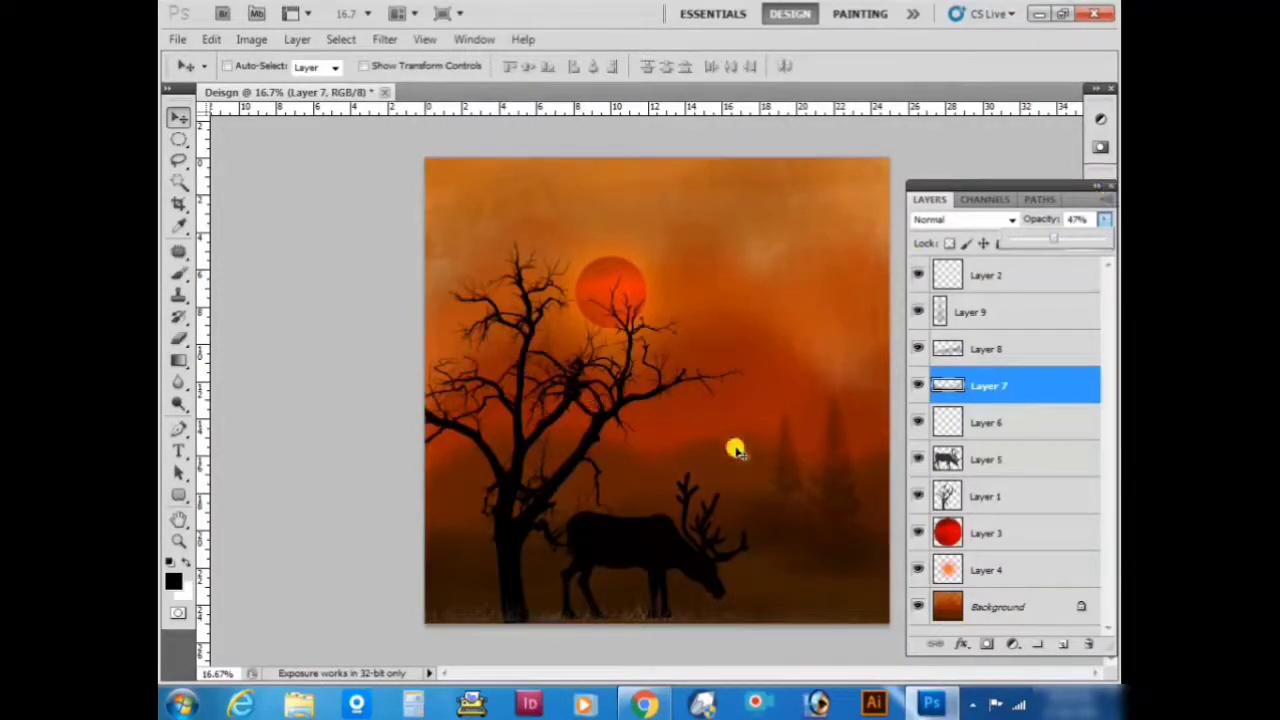
pyautogui.moveTo(666, 571); pyautogui.dragTo(680, 551)
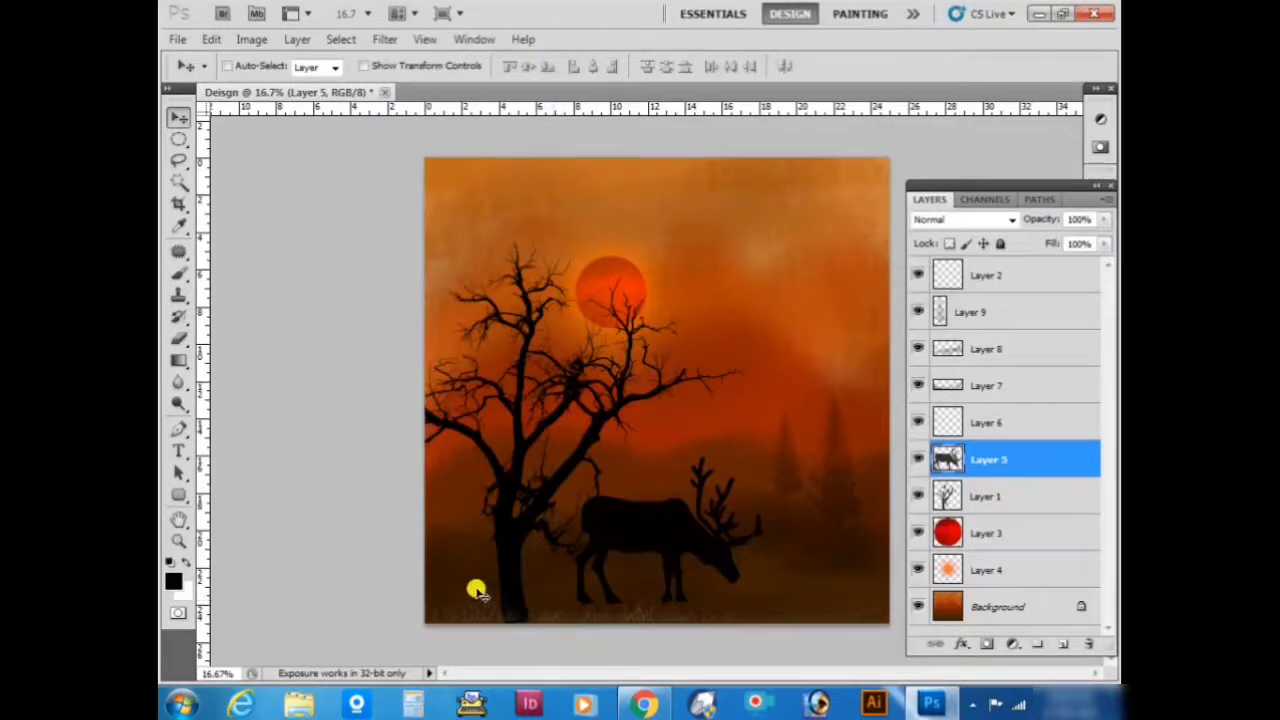
# Paint glowing grass along the ground under the deer with the grass brush at 76% opacity.
pyautogui.click(177, 272)
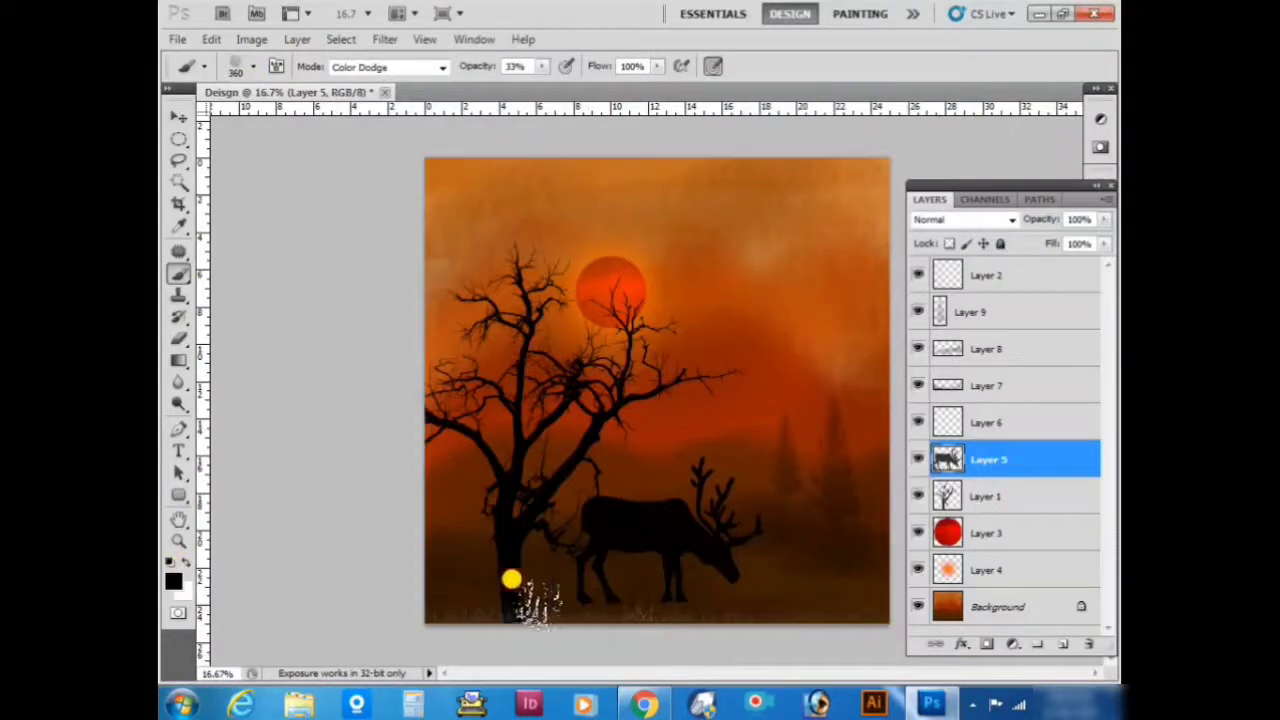
pyautogui.click(542, 66)
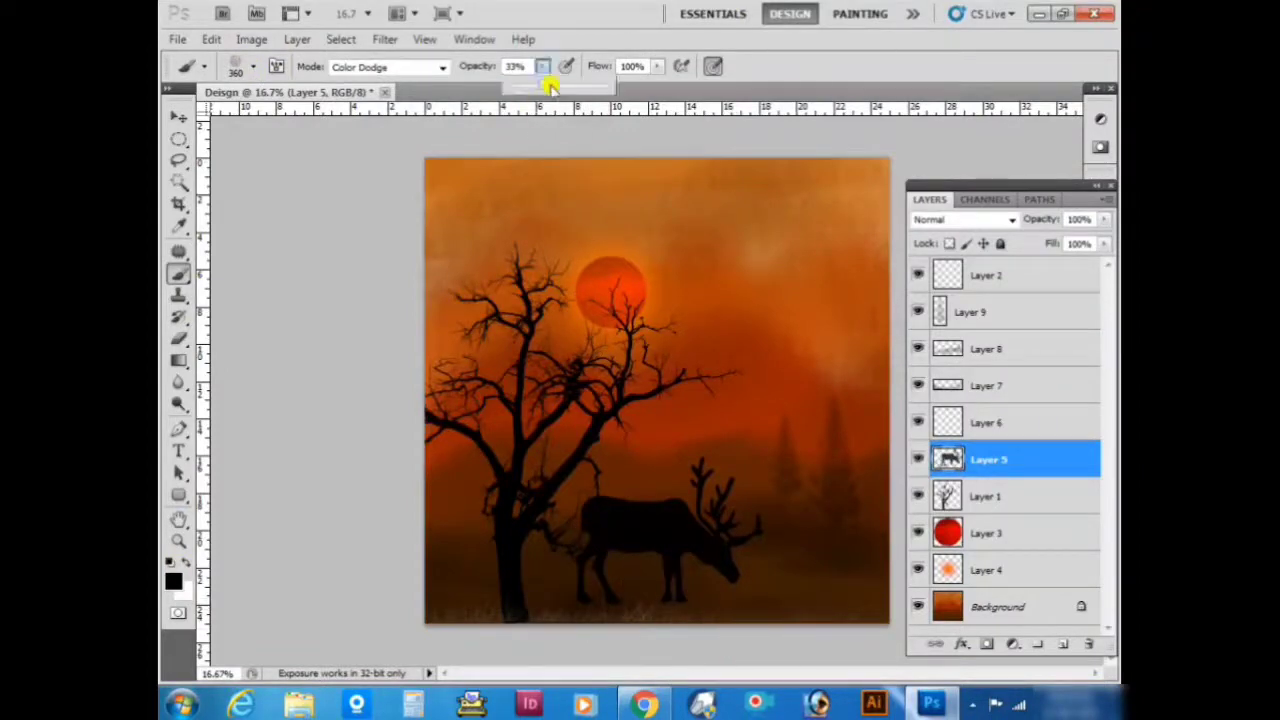
pyautogui.moveTo(565, 85); pyautogui.dragTo(580, 84)
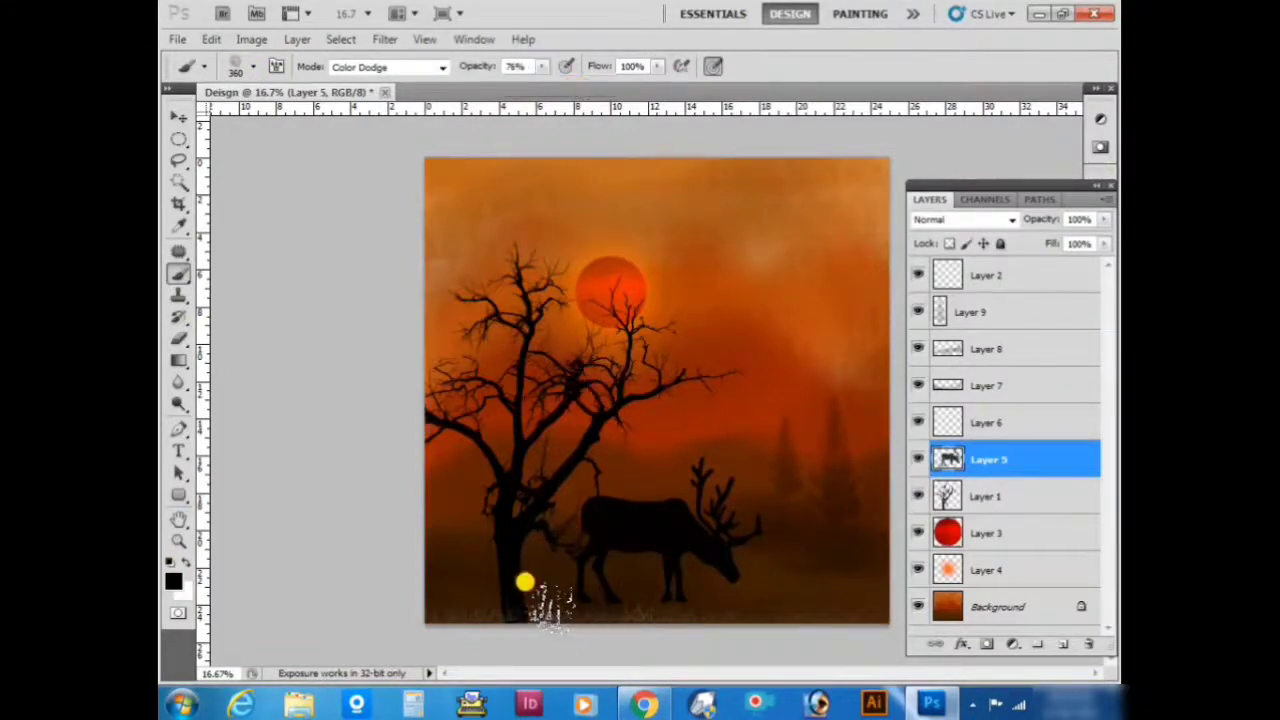
pyautogui.moveTo(669, 578); pyautogui.dragTo(765, 596)
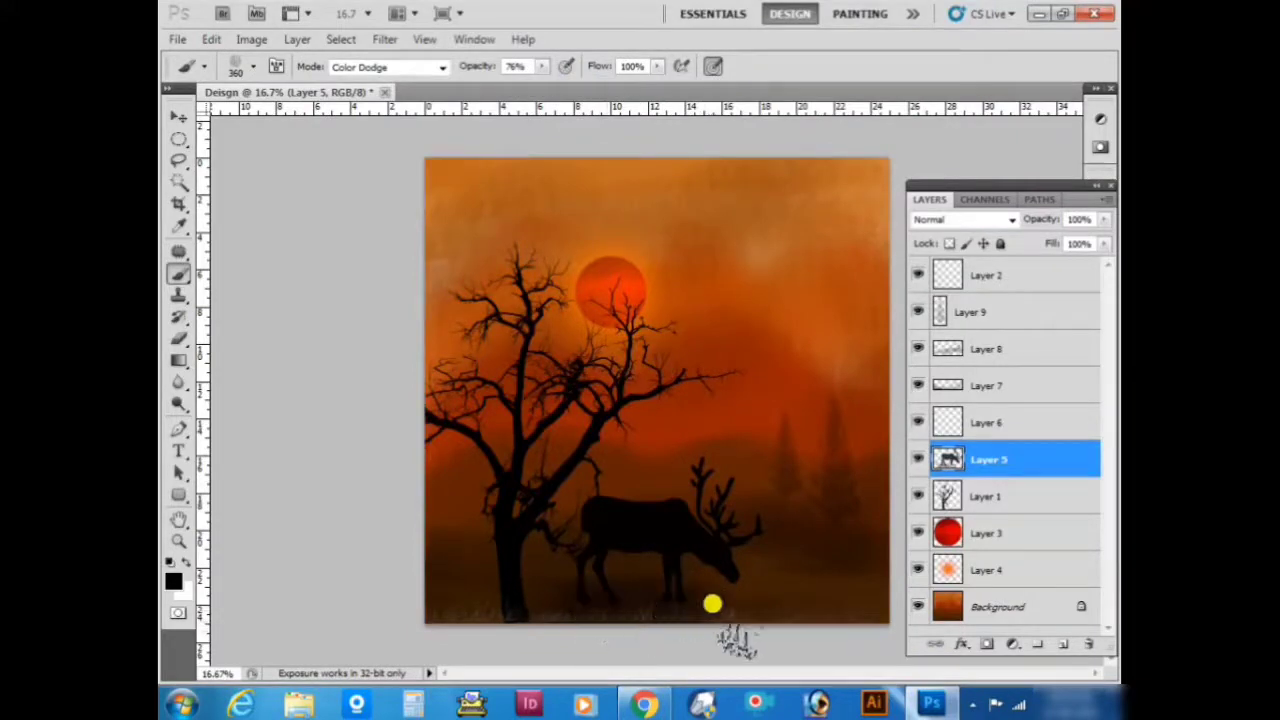
pyautogui.moveTo(765, 596); pyautogui.dragTo(526, 599)
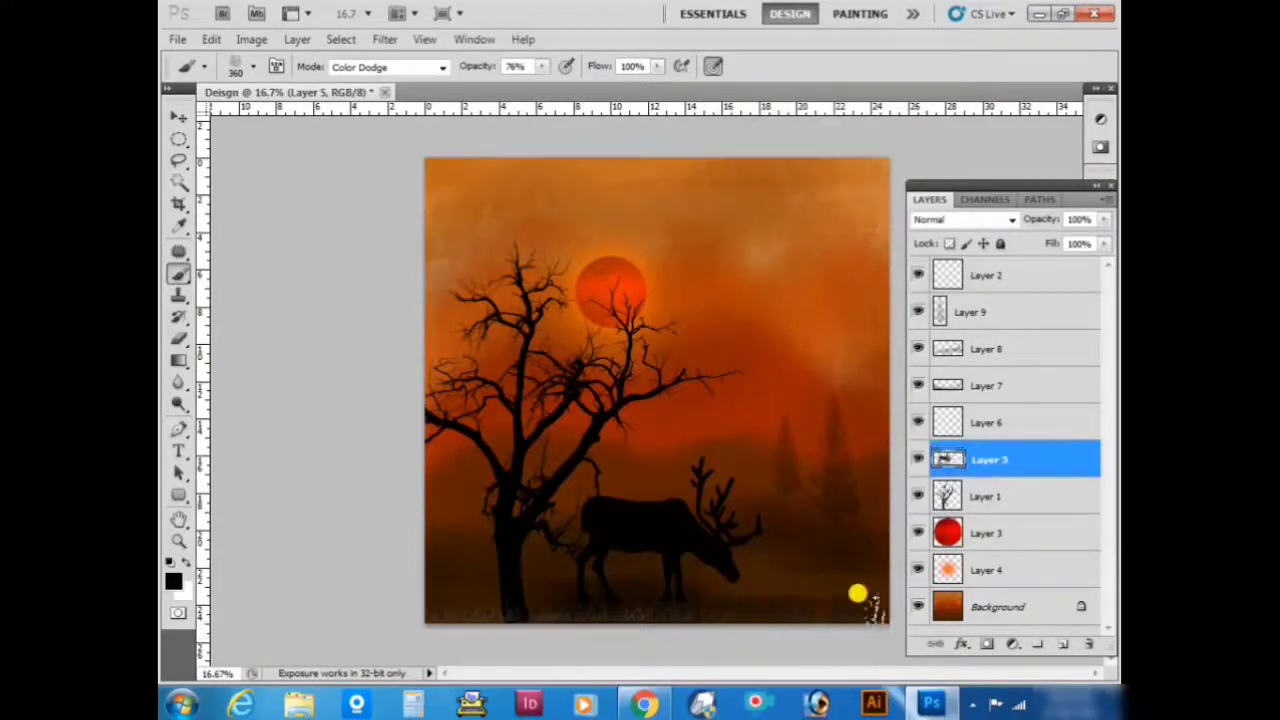
# Lower the grass brush opacity to 45%.
pyautogui.click(541, 66)
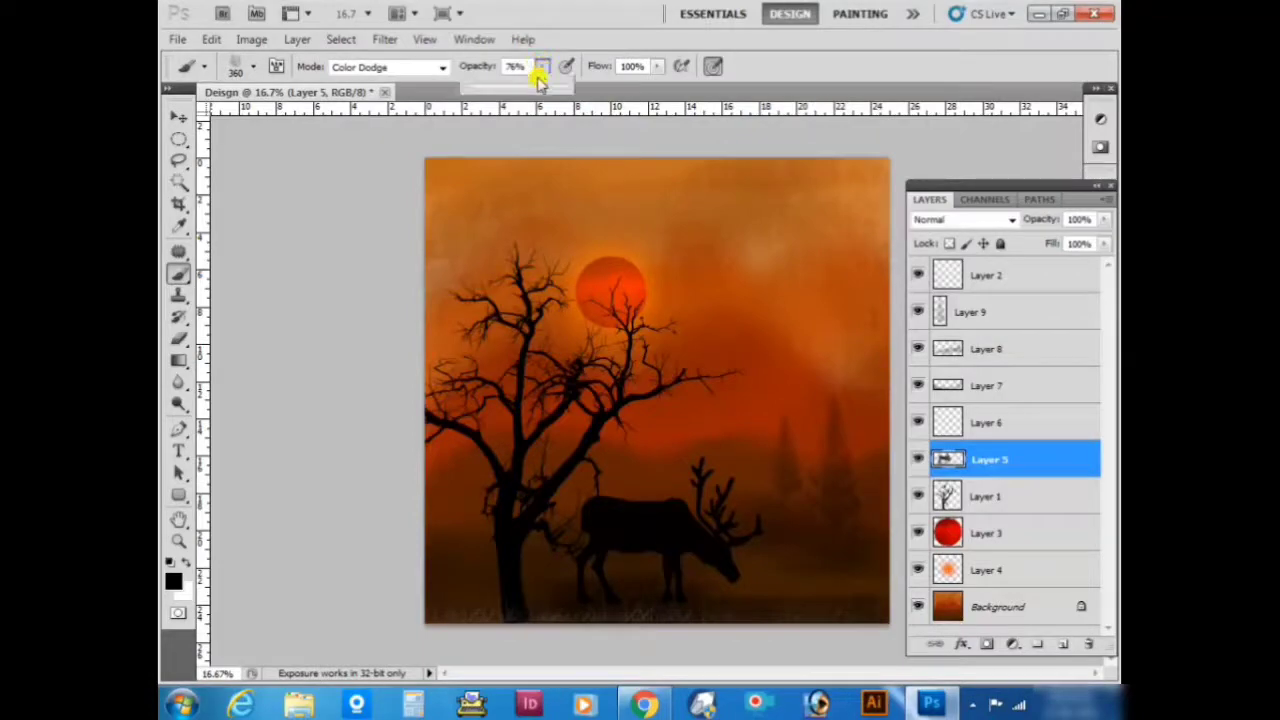
pyautogui.moveTo(547, 86); pyautogui.dragTo(512, 88)
pyautogui.moveTo(700, 577); pyautogui.dragTo(709, 569)
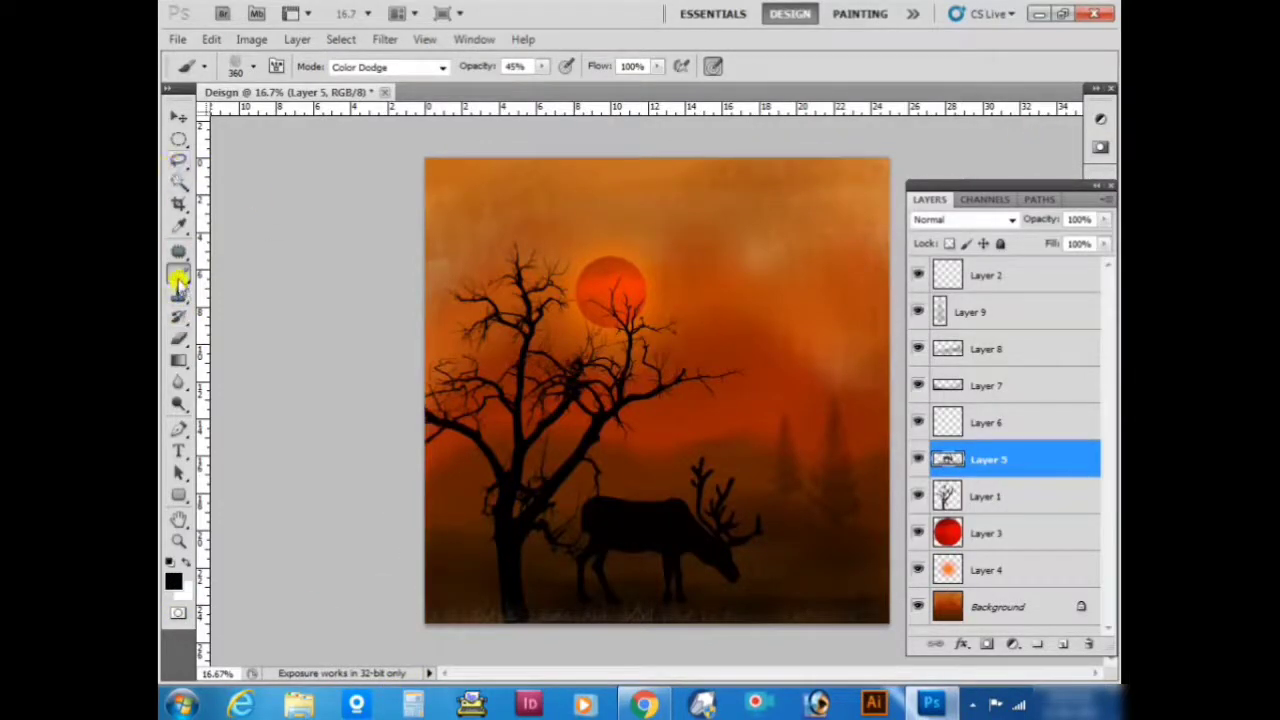
pyautogui.click(179, 116)
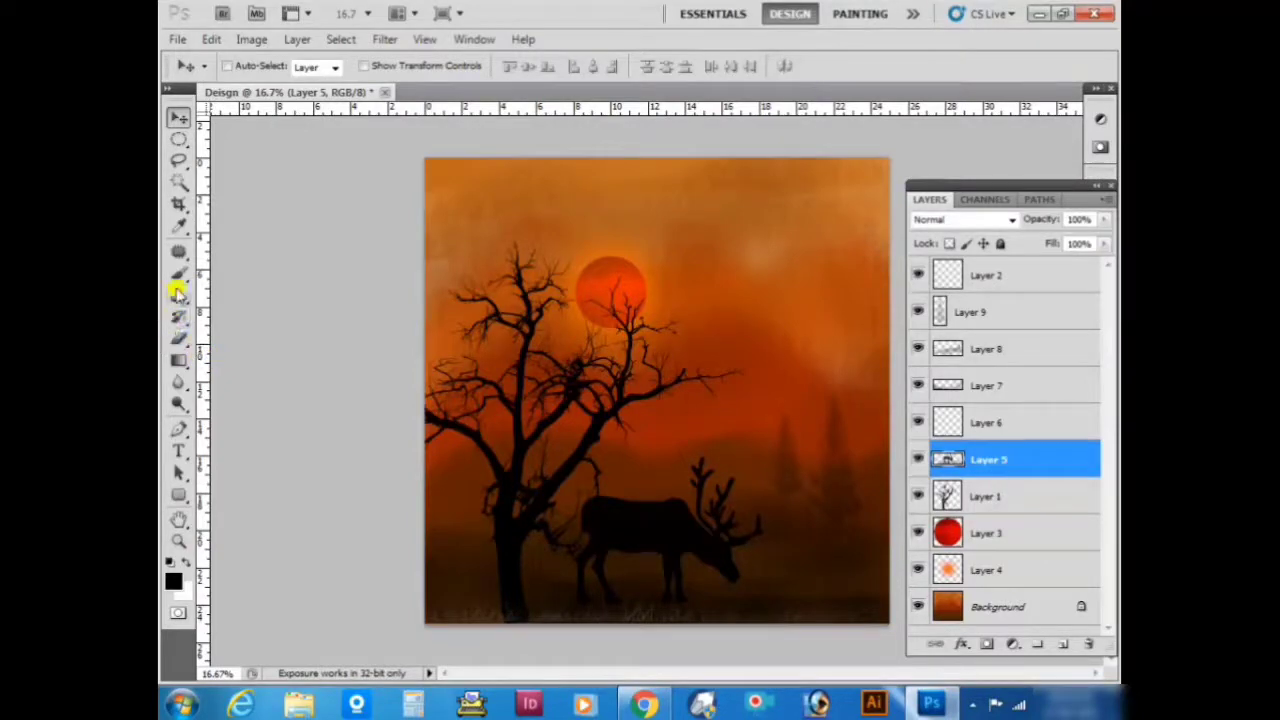
pyautogui.click(179, 273)
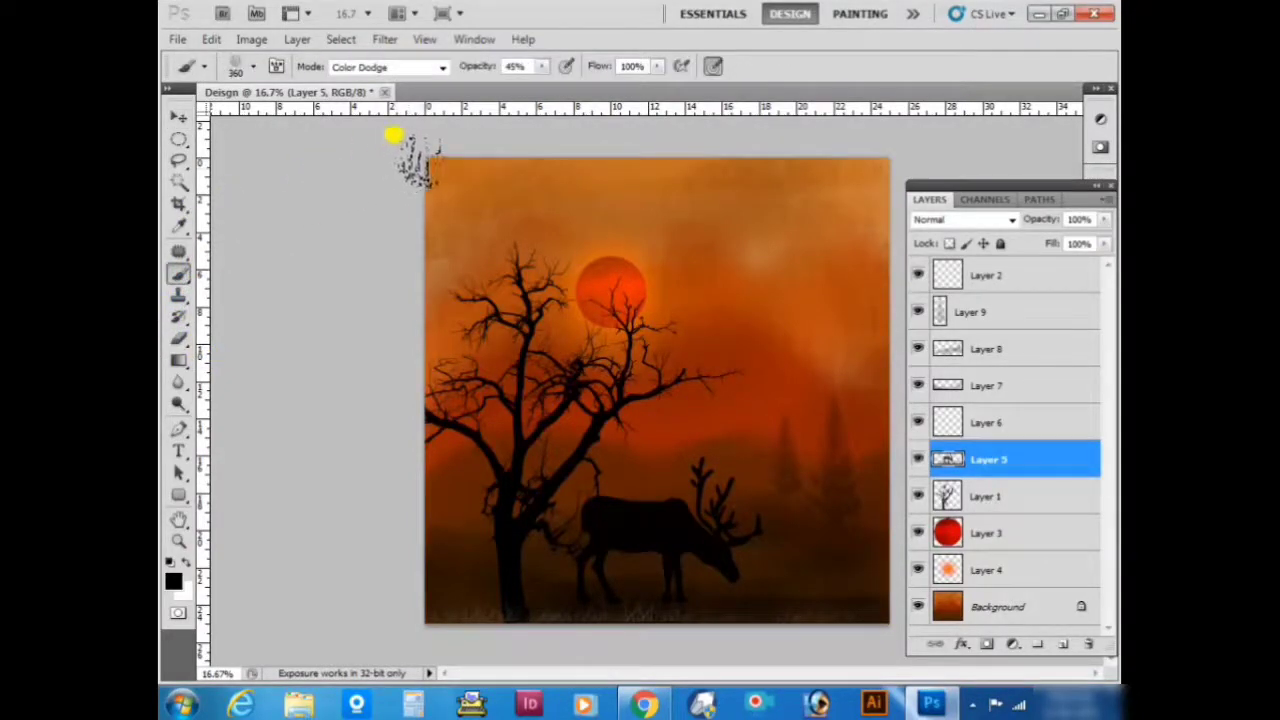
# Choose the small 50 px brush shape for the birds.
pyautogui.click(255, 67)
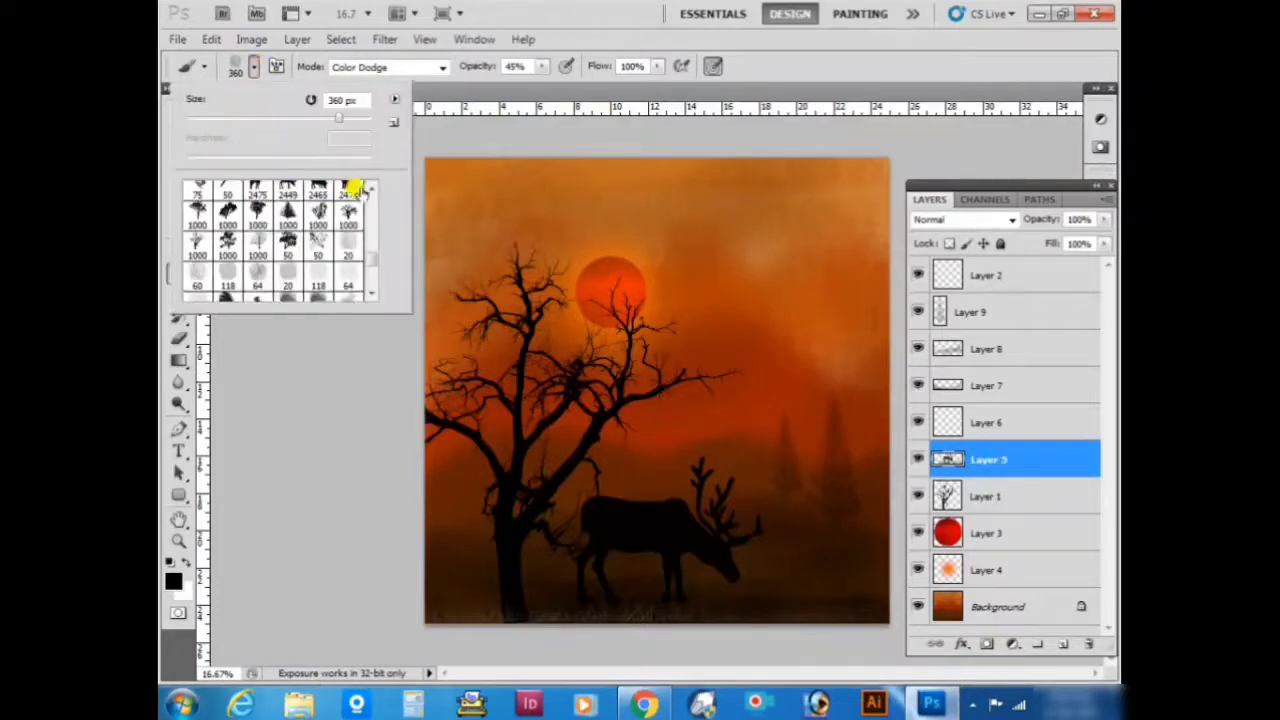
pyautogui.scroll(-2, 374, 189)
pyautogui.scroll(2, 374, 189)
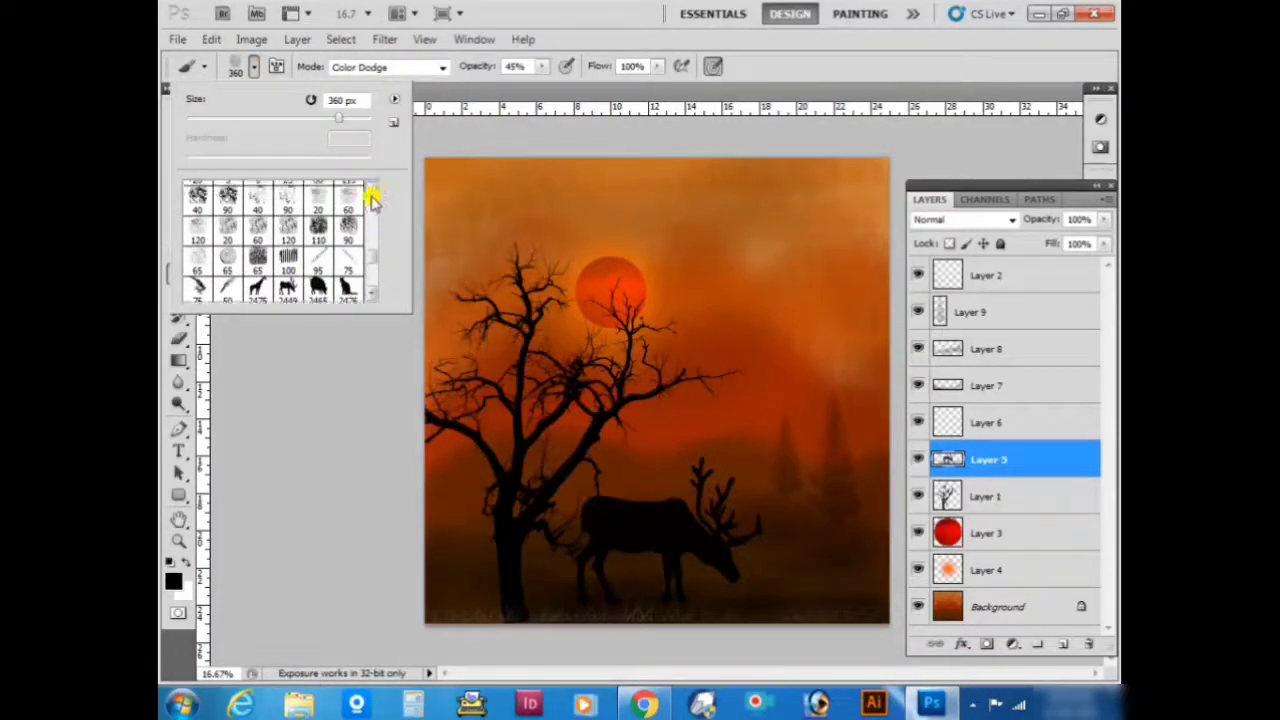
pyautogui.click(226, 290)
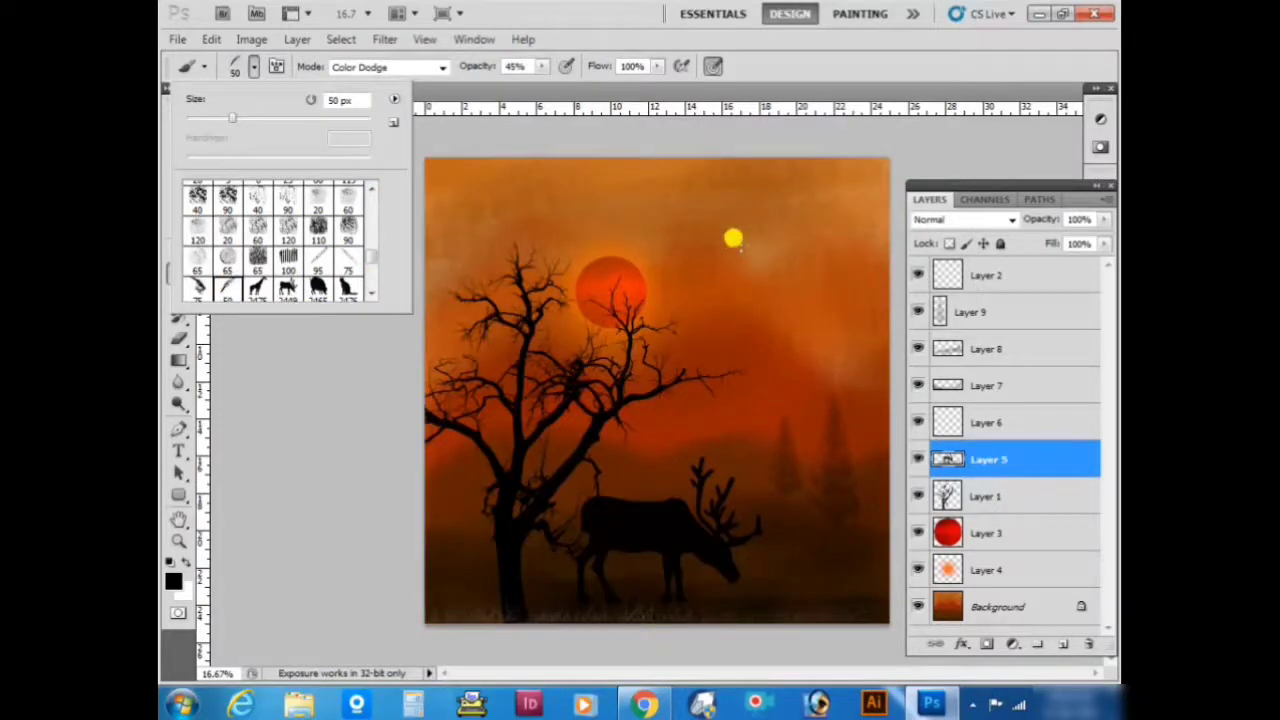
pyautogui.click(255, 70)
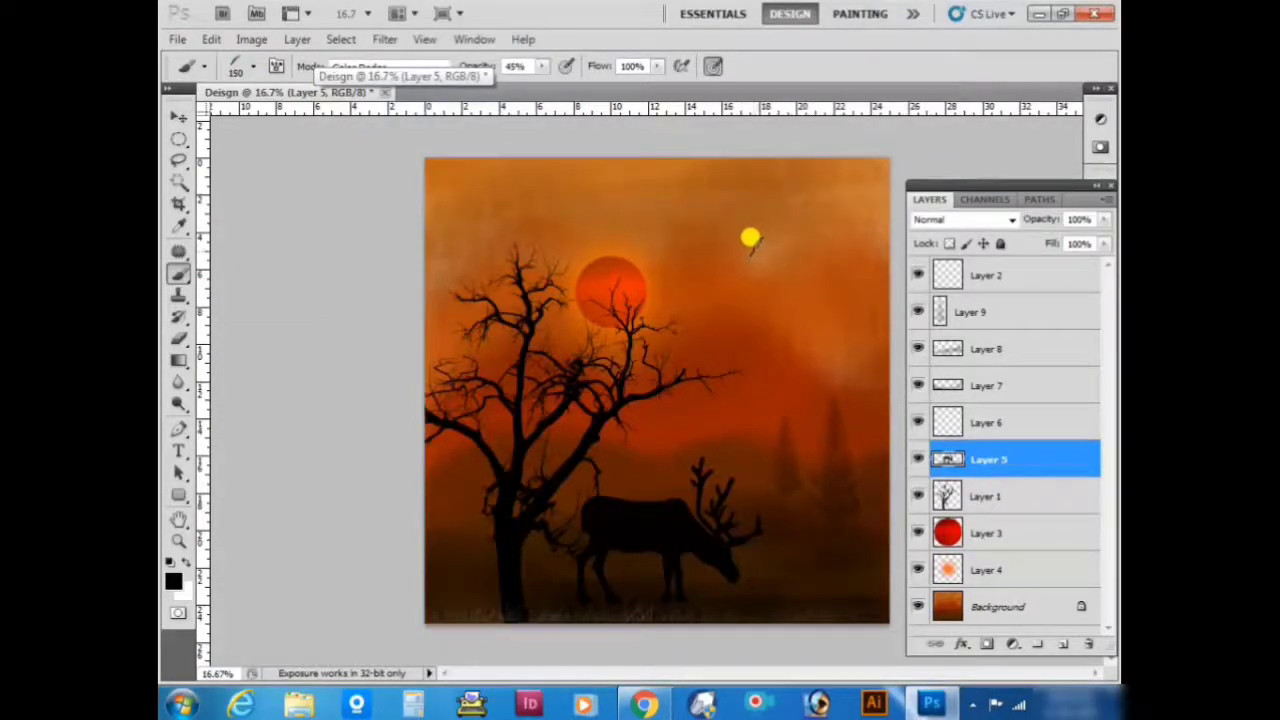
# On new Layer 10 at 94% opacity, stamp two birds right of the sun, then add Layer 11.
pyautogui.hotkey('ctrl', 'shift', 'n')
pyautogui.press('Return')
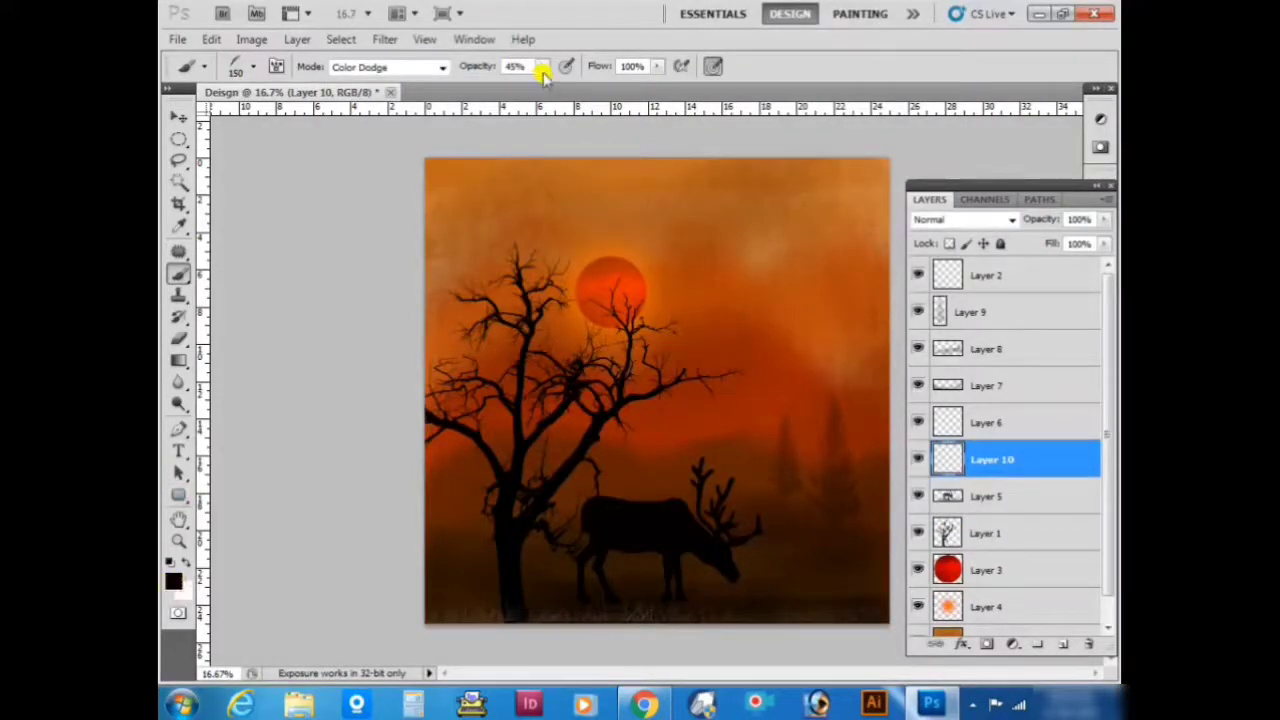
pyautogui.moveTo(541, 75); pyautogui.dragTo(591, 85)
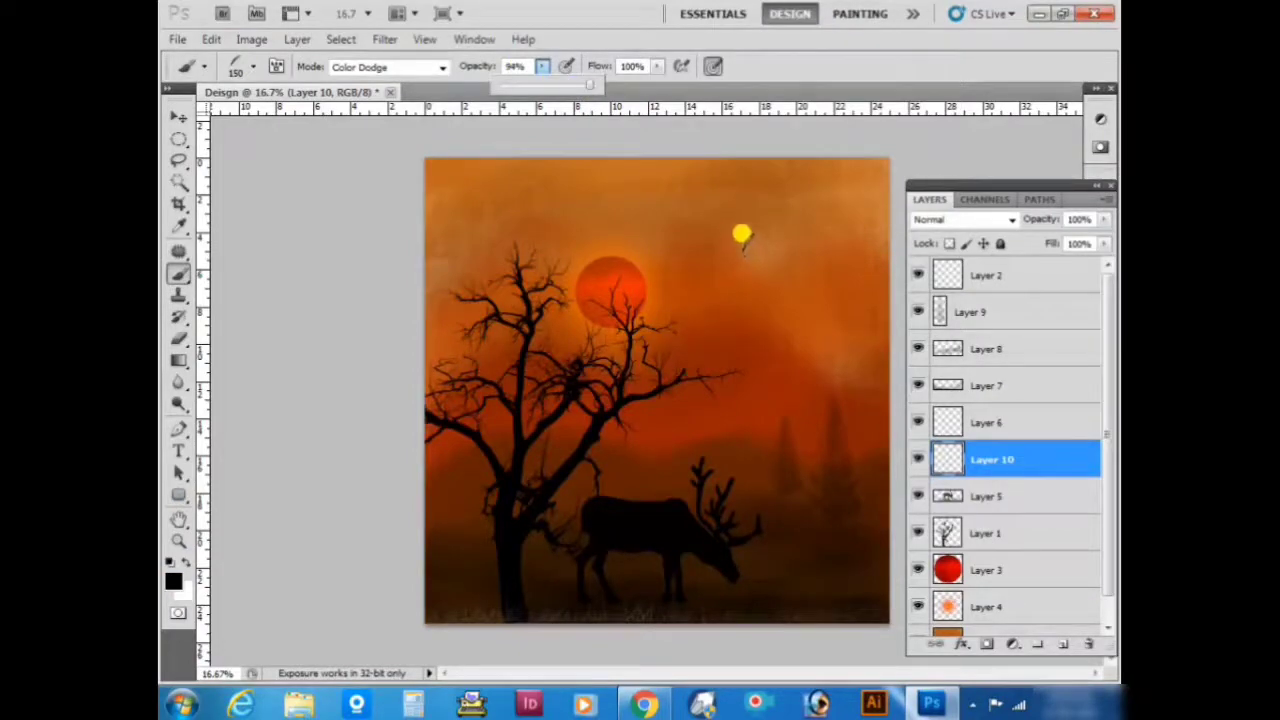
pyautogui.click(744, 244)
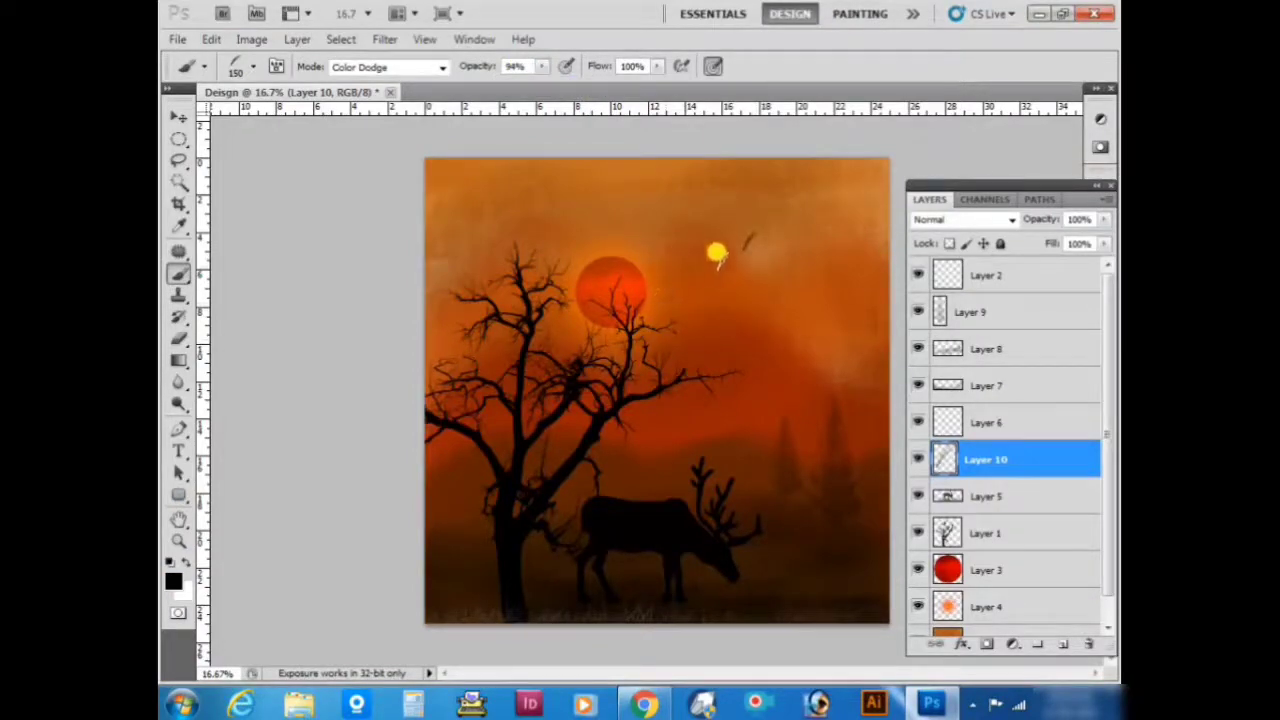
pyautogui.click(722, 238)
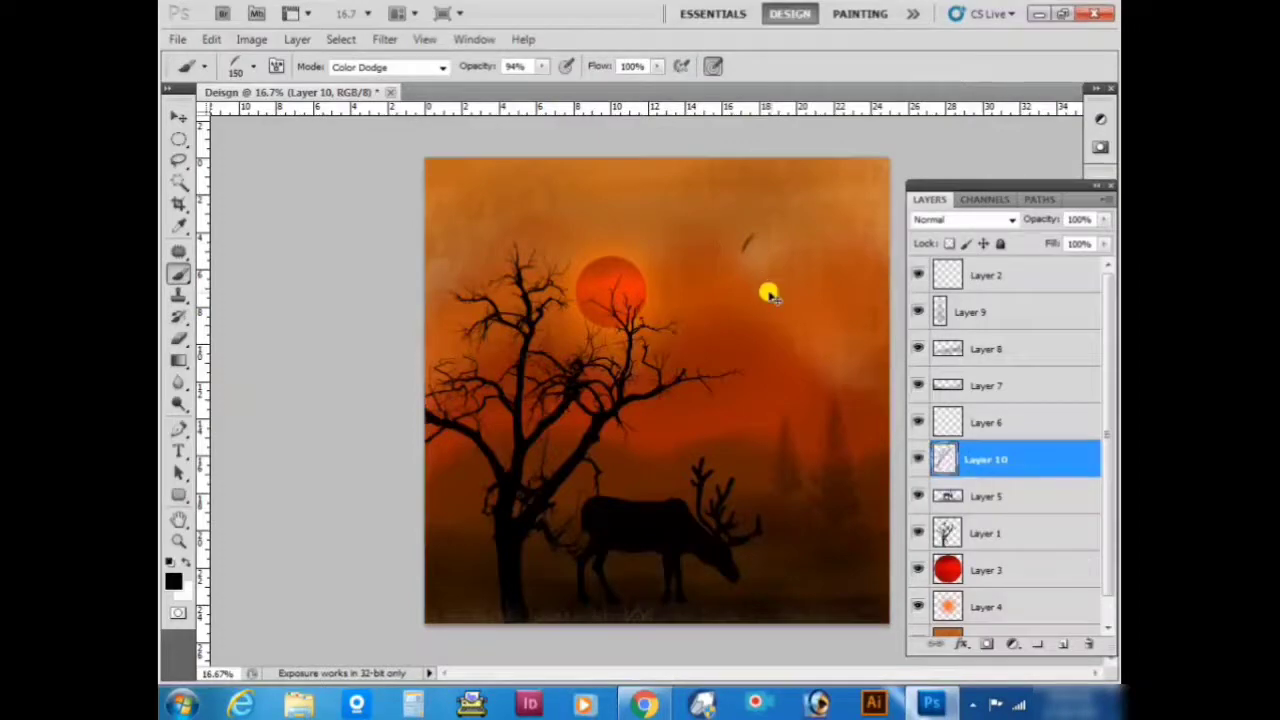
pyautogui.hotkey('ctrl', 'shift', 'n')
pyautogui.press('Return')
# Stamp a wing stroke on Layer 11 and flip it horizontally to form the other wing.
pyautogui.click(728, 236)
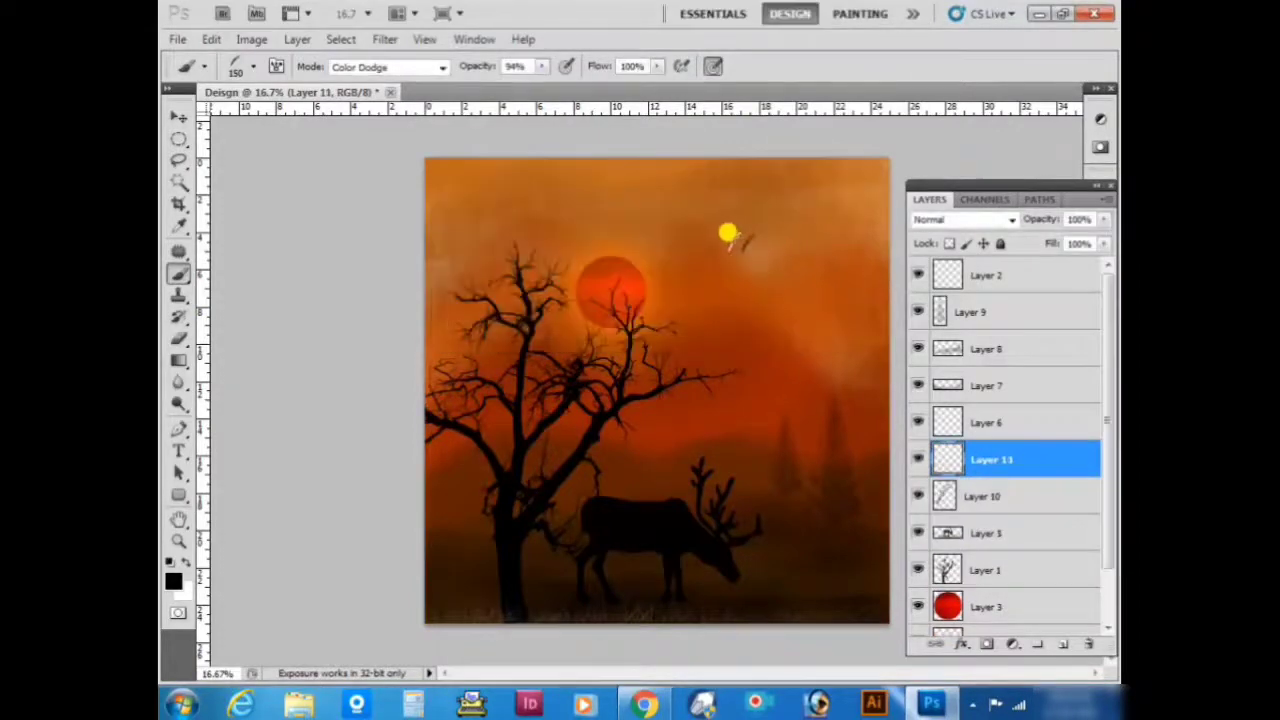
pyautogui.hotkey('ctrl', 't')
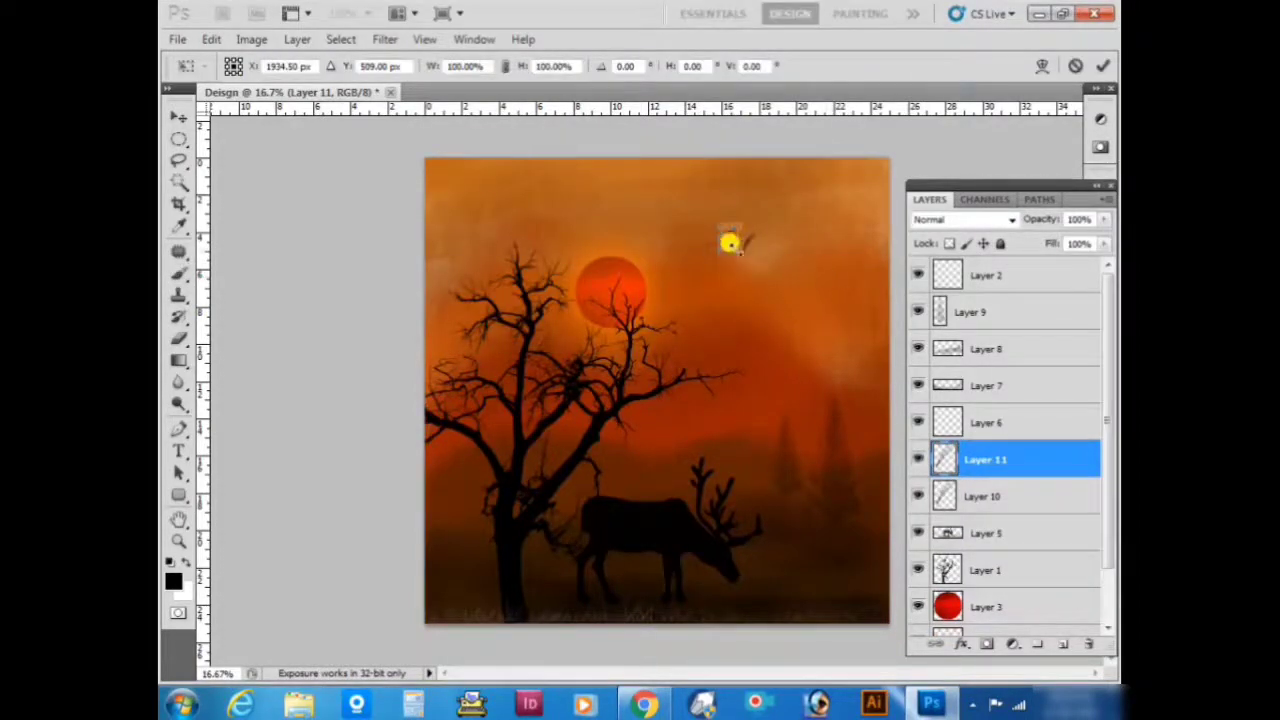
pyautogui.rightClick(731, 249)
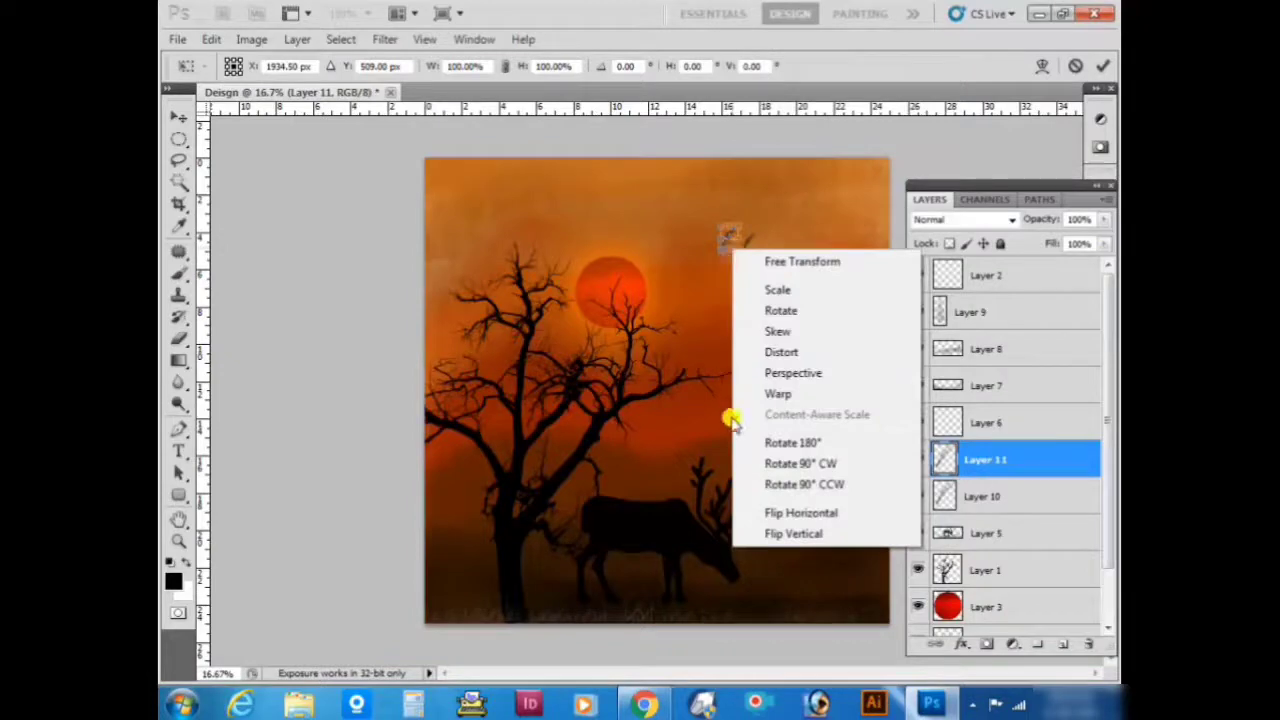
pyautogui.click(776, 513)
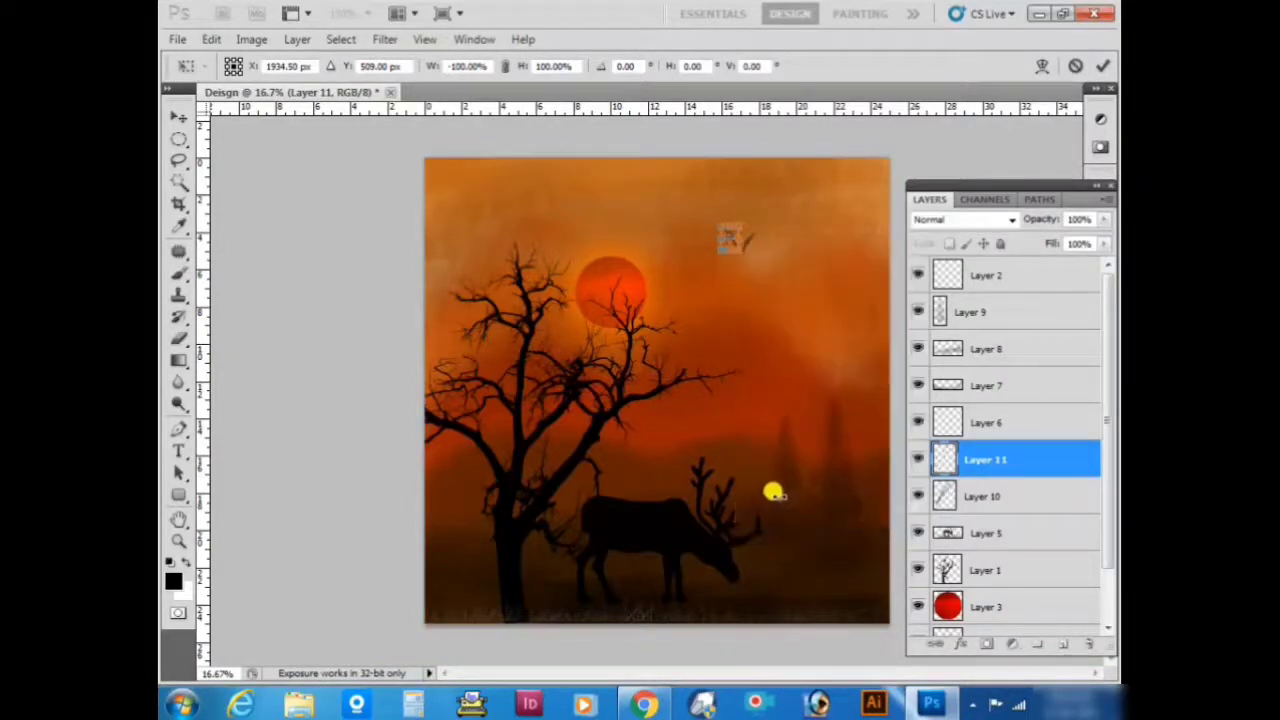
pyautogui.press('Return')
# With the Move tool, select Layer 10, the other wing stroke.
pyautogui.press('v')
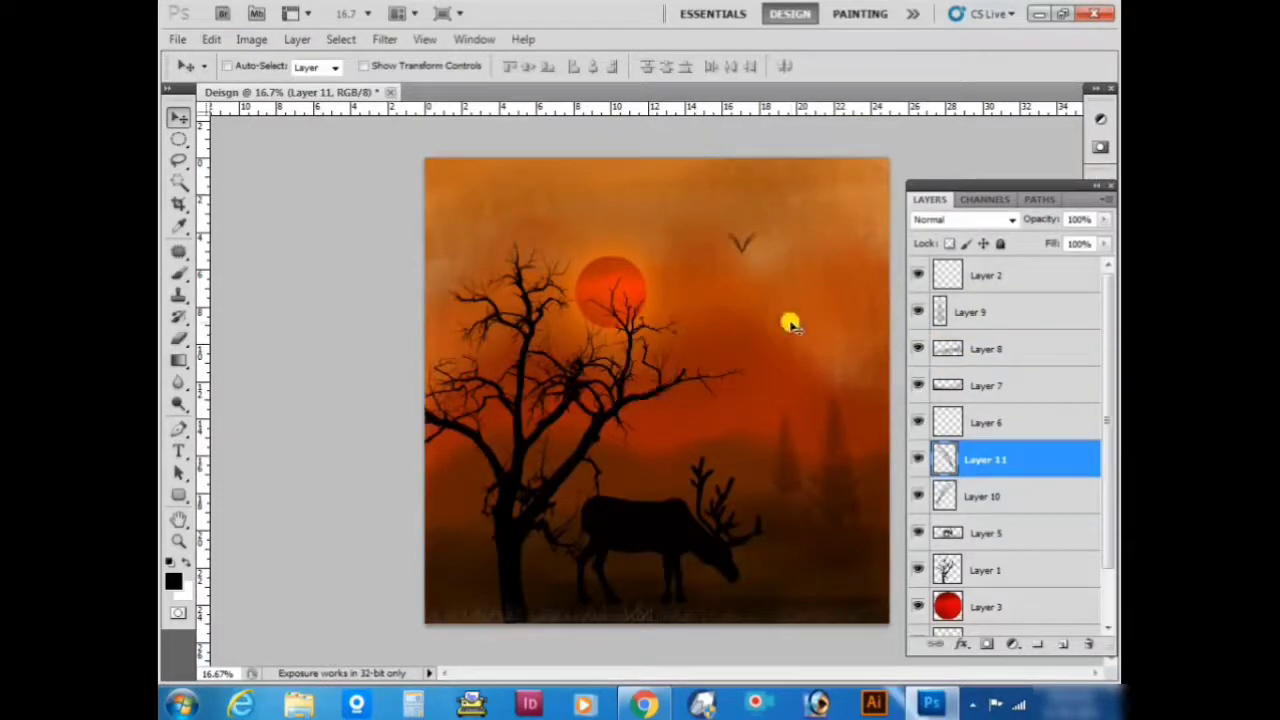
pyautogui.rightClick(747, 242)
pyautogui.rightClick(747, 242)
pyautogui.press('Escape')
pyautogui.hotkey('ctrl', '[')
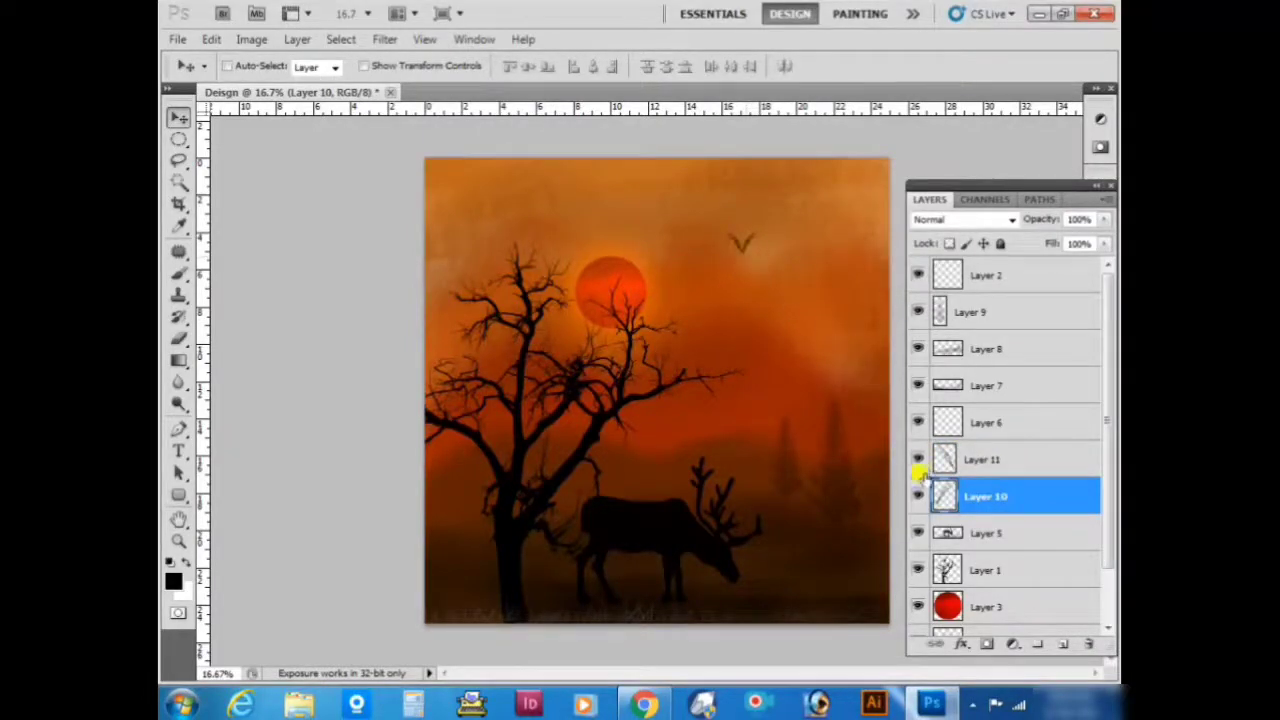
# Select Layers 10 and 11, duplicate the bird twice, and shrink a copy to about 78%.
pyautogui.keyDown('ctrl'); pyautogui.click(970, 462); pyautogui.keyUp('ctrl')
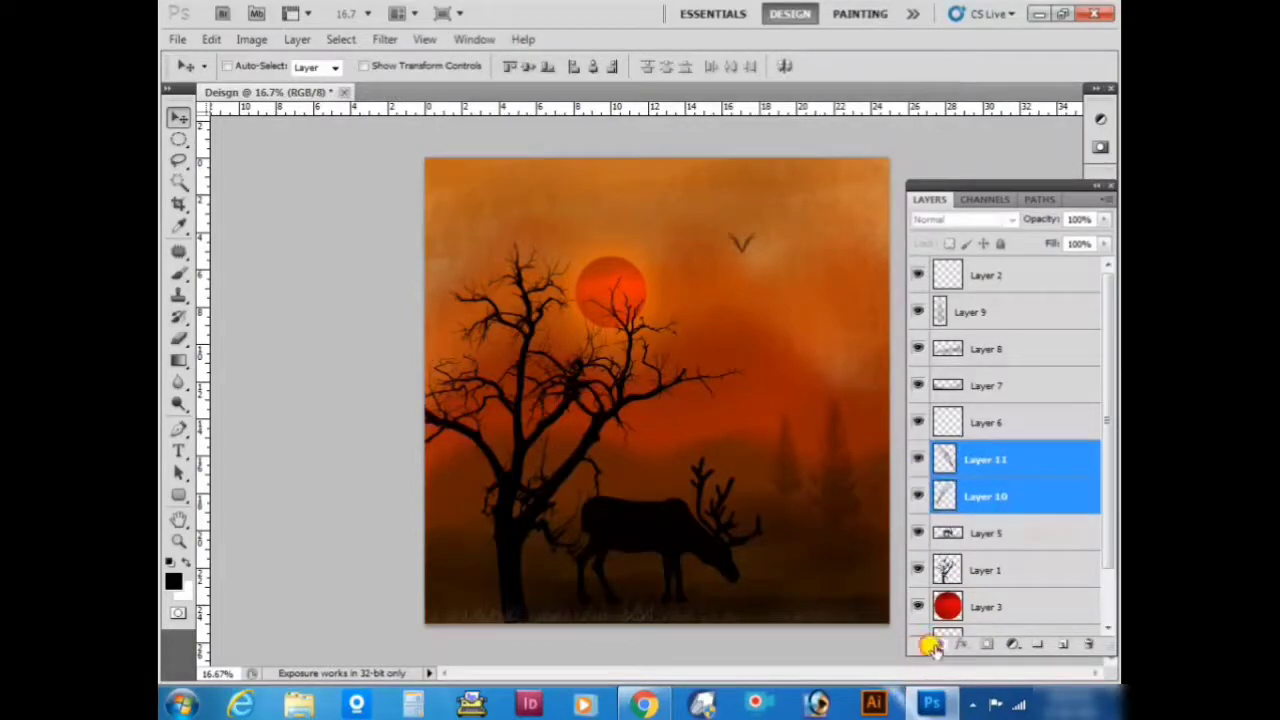
pyautogui.hotkey('ctrl', 't')
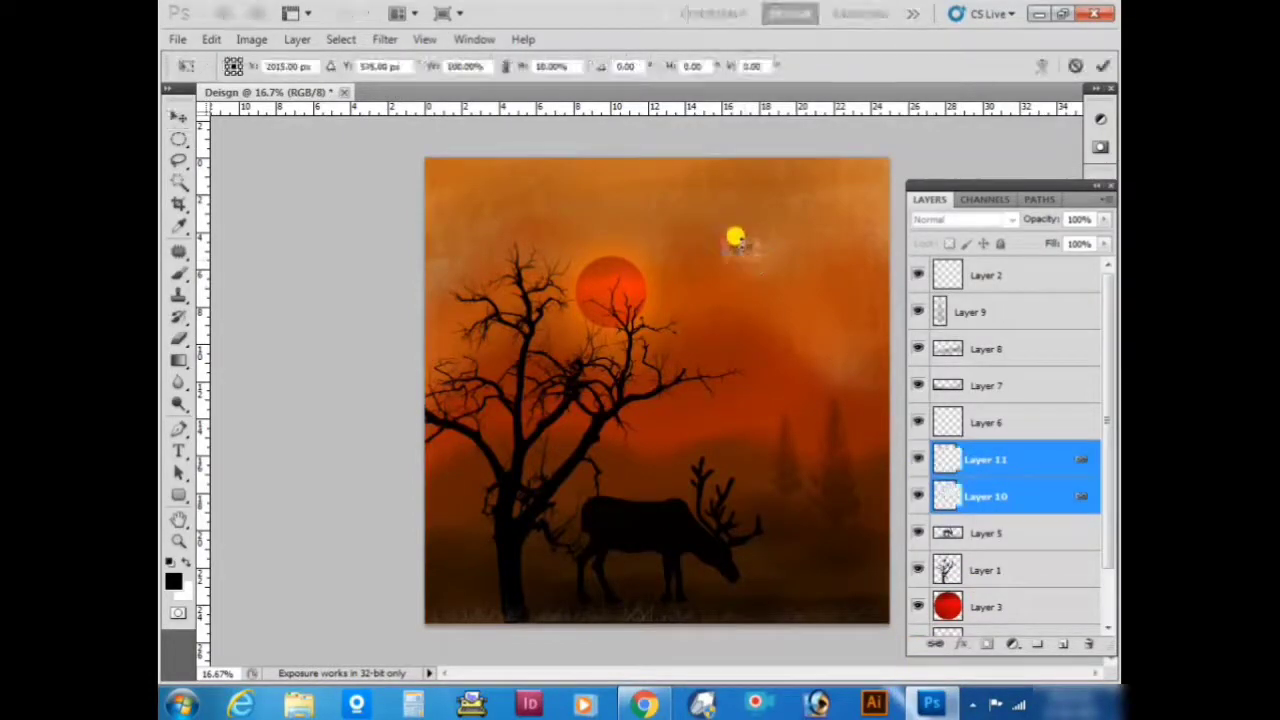
pyautogui.press('Return')
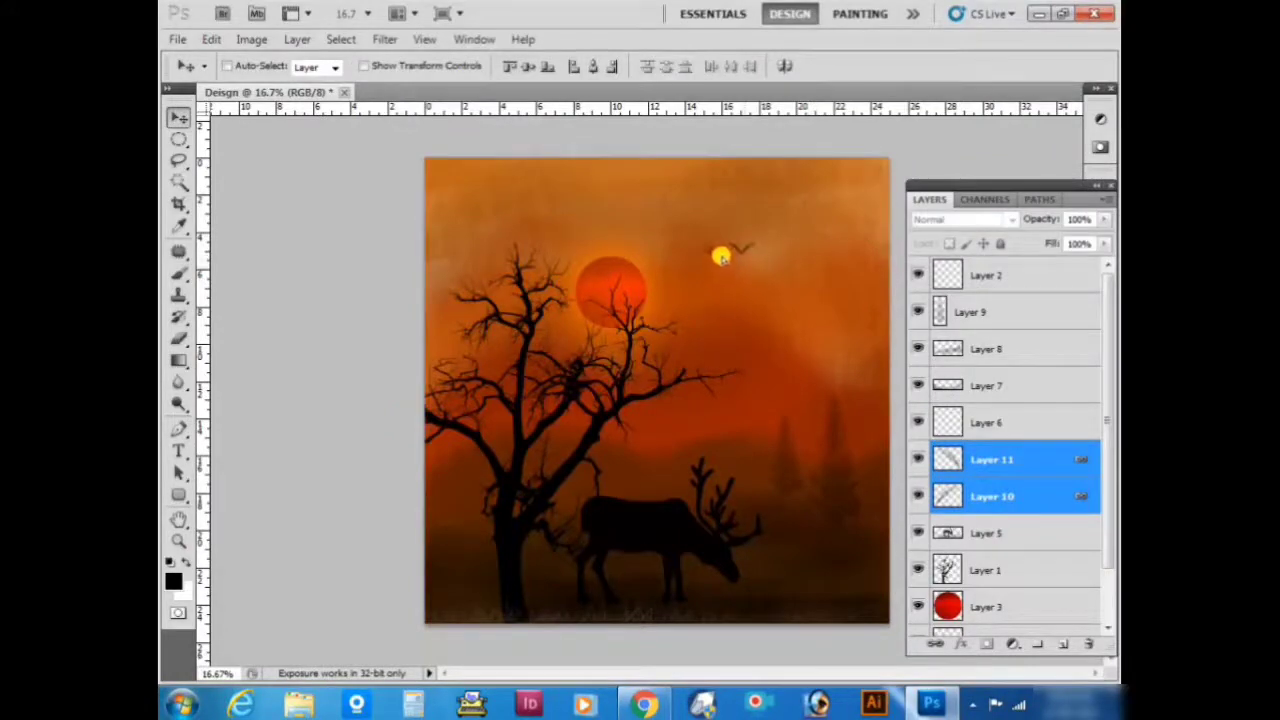
pyautogui.hotkey('ctrl', 'j')
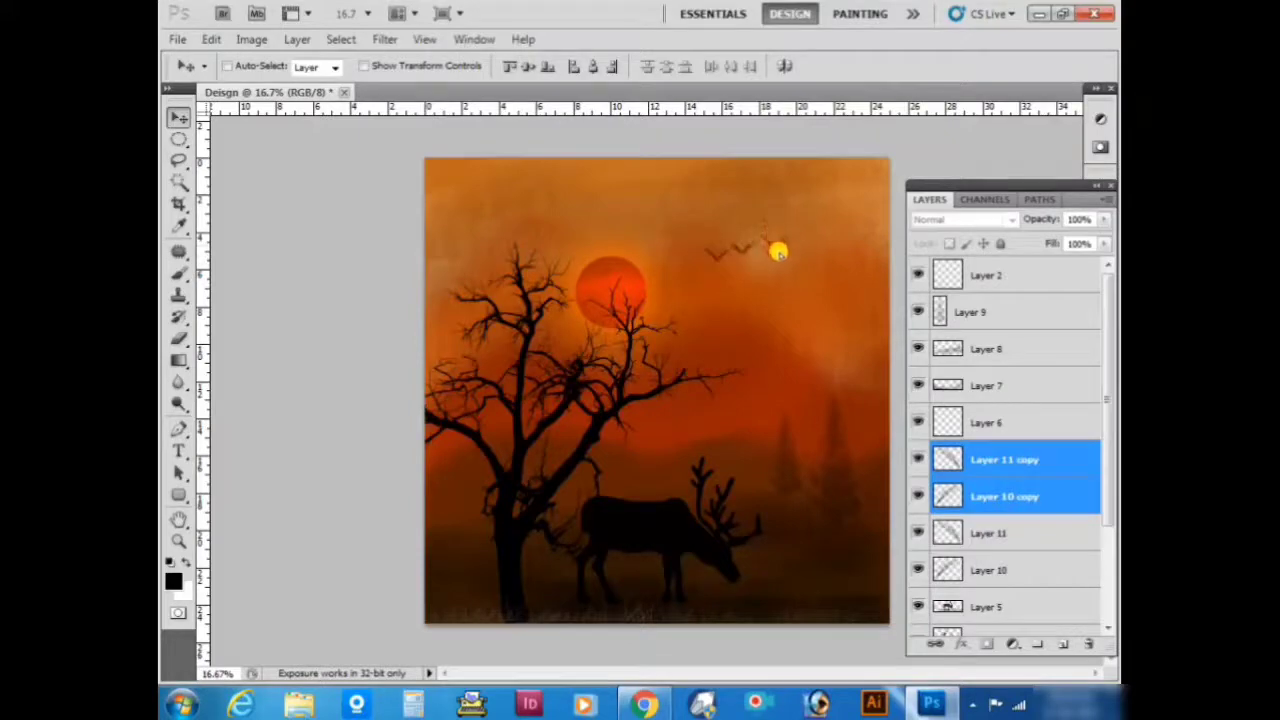
pyautogui.hotkey('ctrl', 'j')
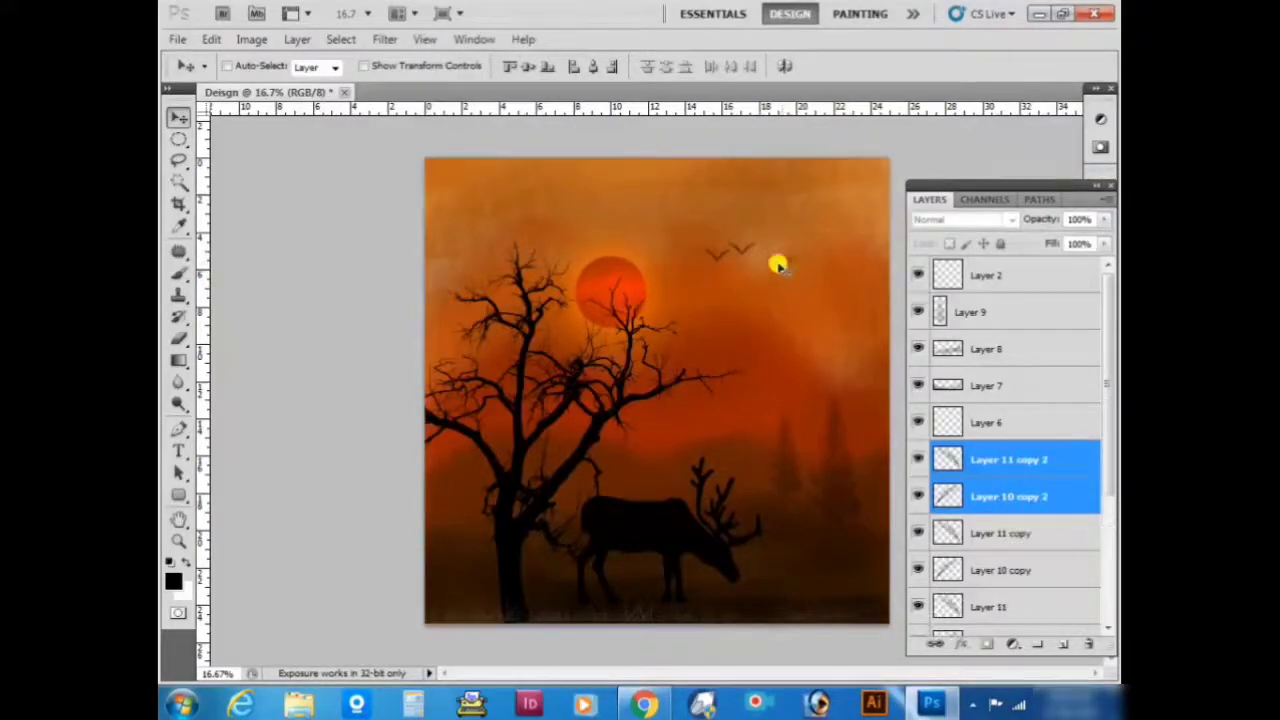
pyautogui.hotkey('ctrl', 't')
pyautogui.moveTo(791, 266); pyautogui.dragTo(785, 272)
pyautogui.press('Return')
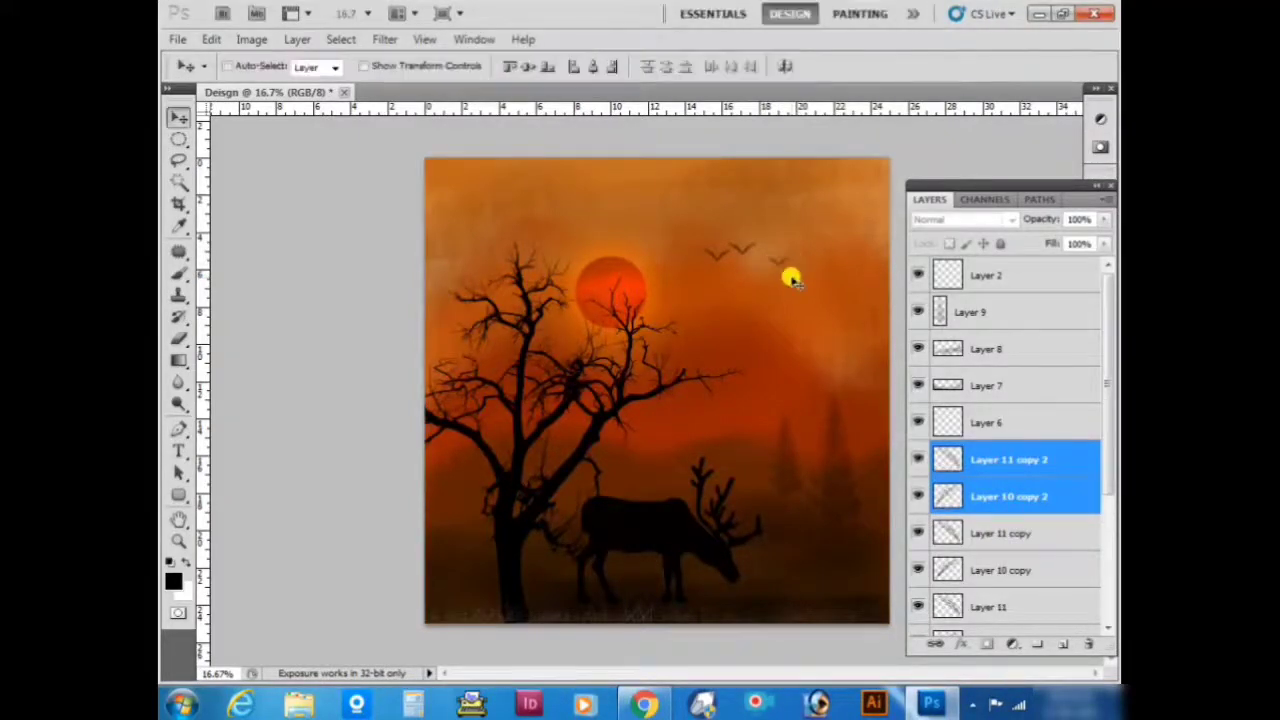
# Move one bird lower left, then duplicate another copy placed upper right of the flock.
pyautogui.rightClick(733, 249)
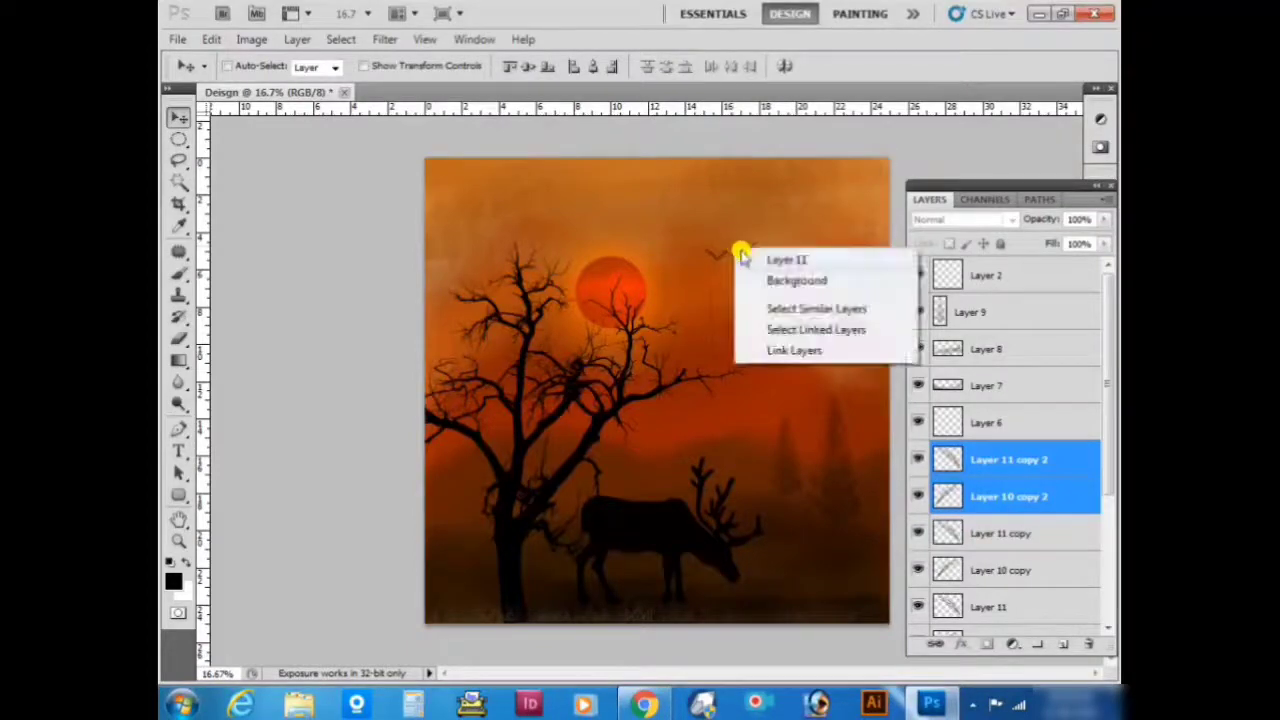
pyautogui.click(760, 258)
pyautogui.moveTo(759, 258); pyautogui.dragTo(747, 295)
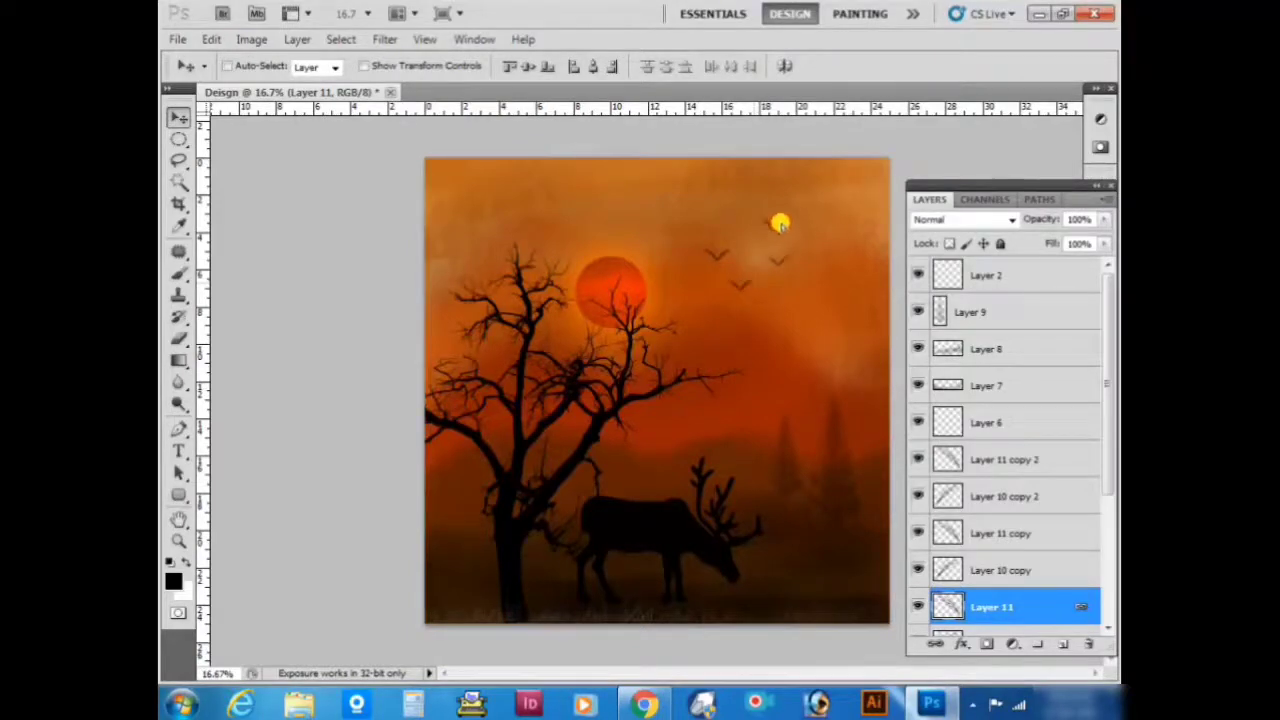
pyautogui.hotkey('ctrl', 'j')
pyautogui.hotkey('ctrl', 't')
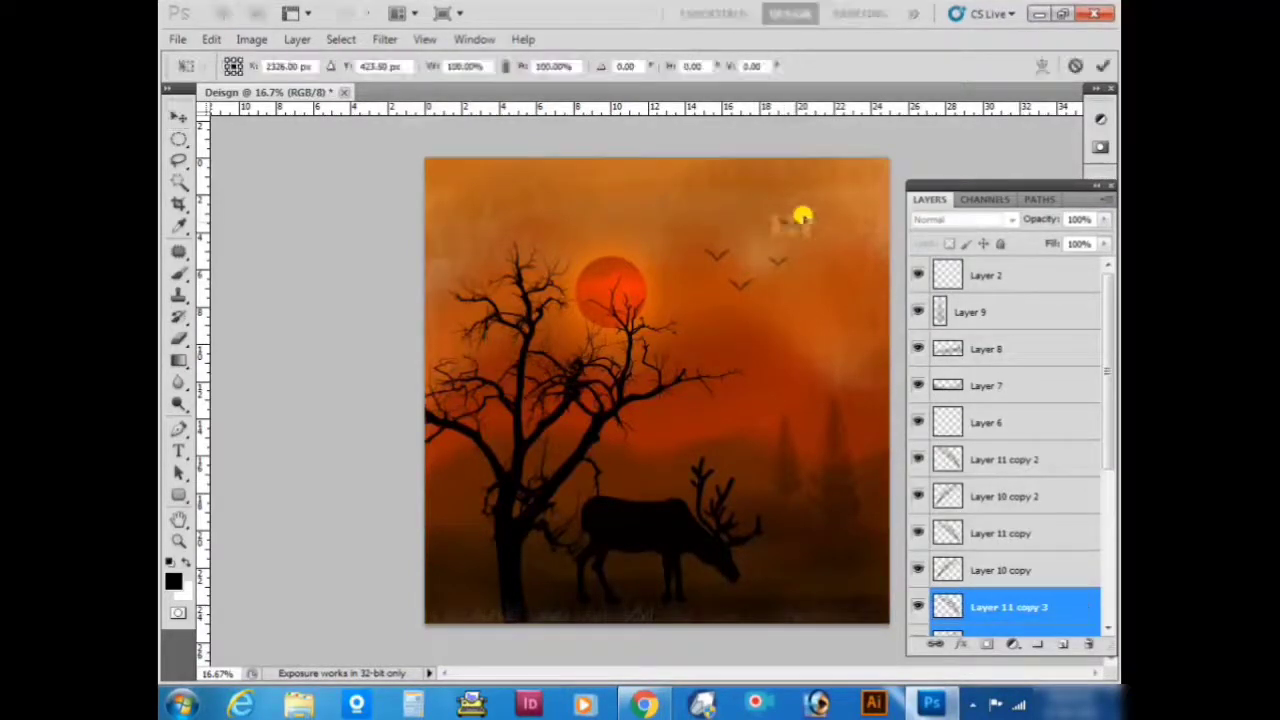
pyautogui.moveTo(800, 211)
pyautogui.mouseDown()
pyautogui.moveTo(788, 214)
pyautogui.moveTo(806, 220)
pyautogui.mouseUp()
pyautogui.press('Return')
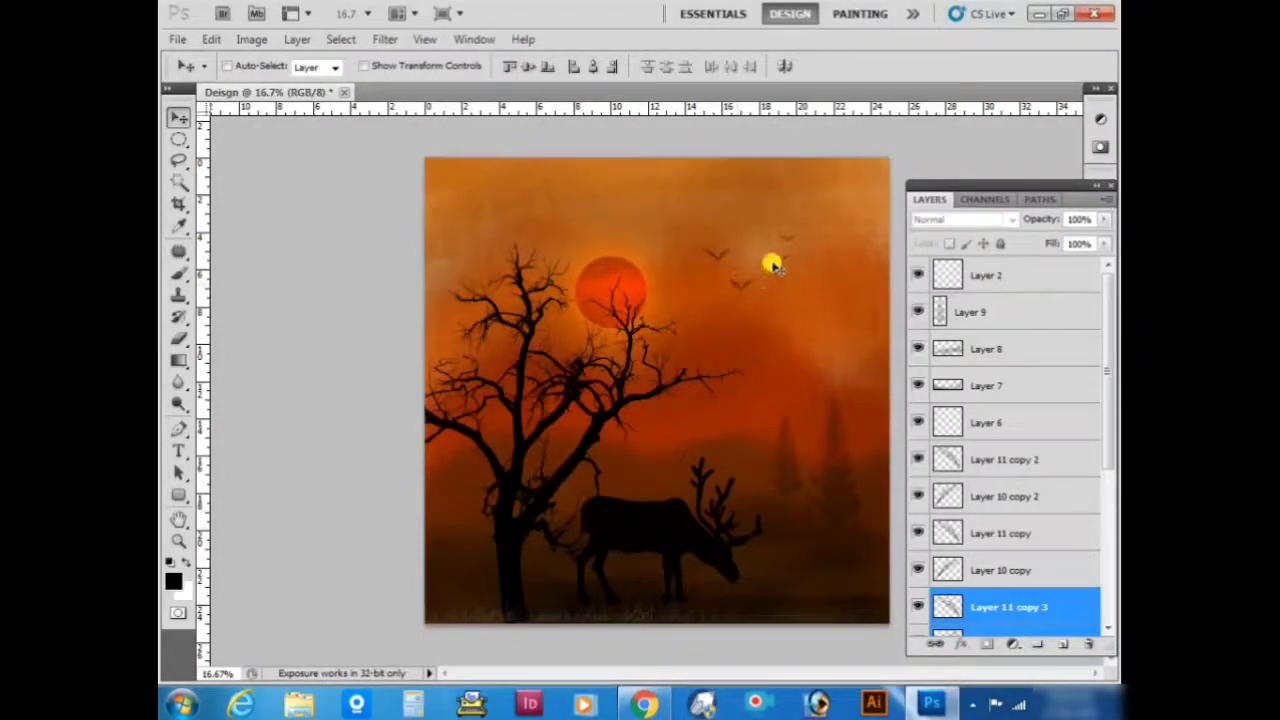
# Select the Layer 11 copy 2 bird and apply a transform to it.
pyautogui.rightClick(777, 263)
pyautogui.click(788, 272)
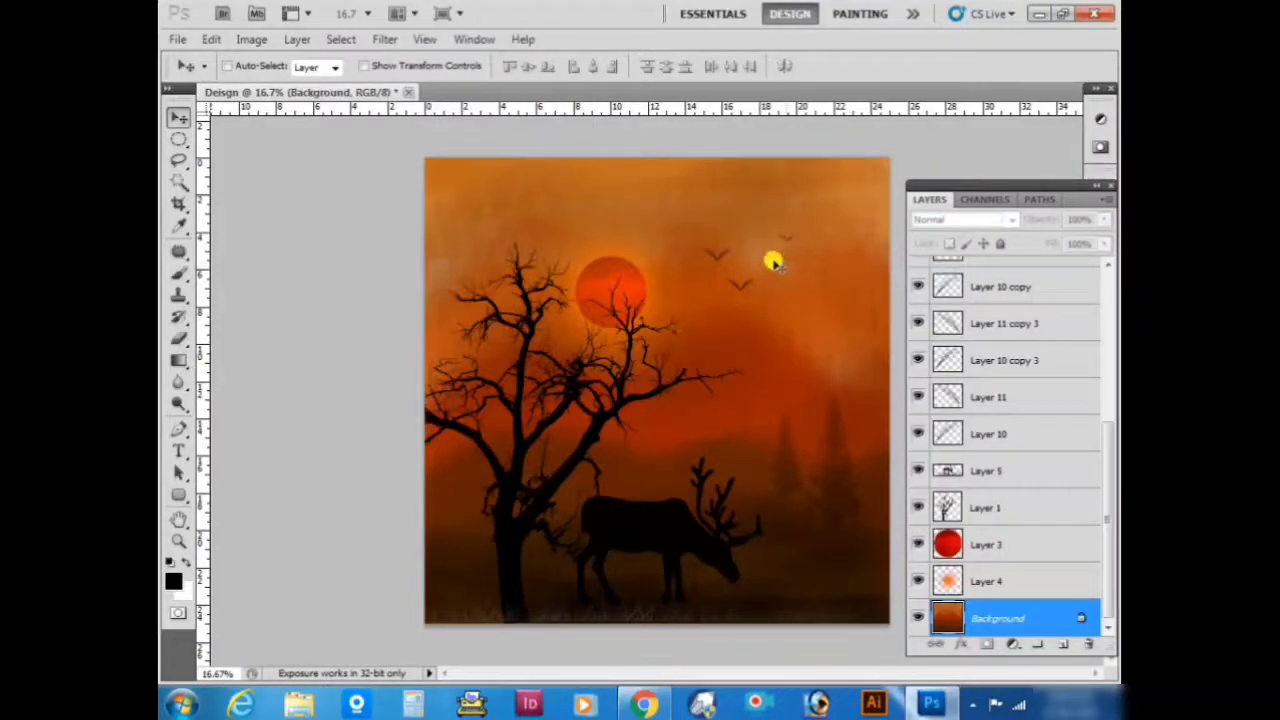
pyautogui.rightClick(777, 268)
pyautogui.click(779, 274)
pyautogui.hotkey('ctrl', 't')
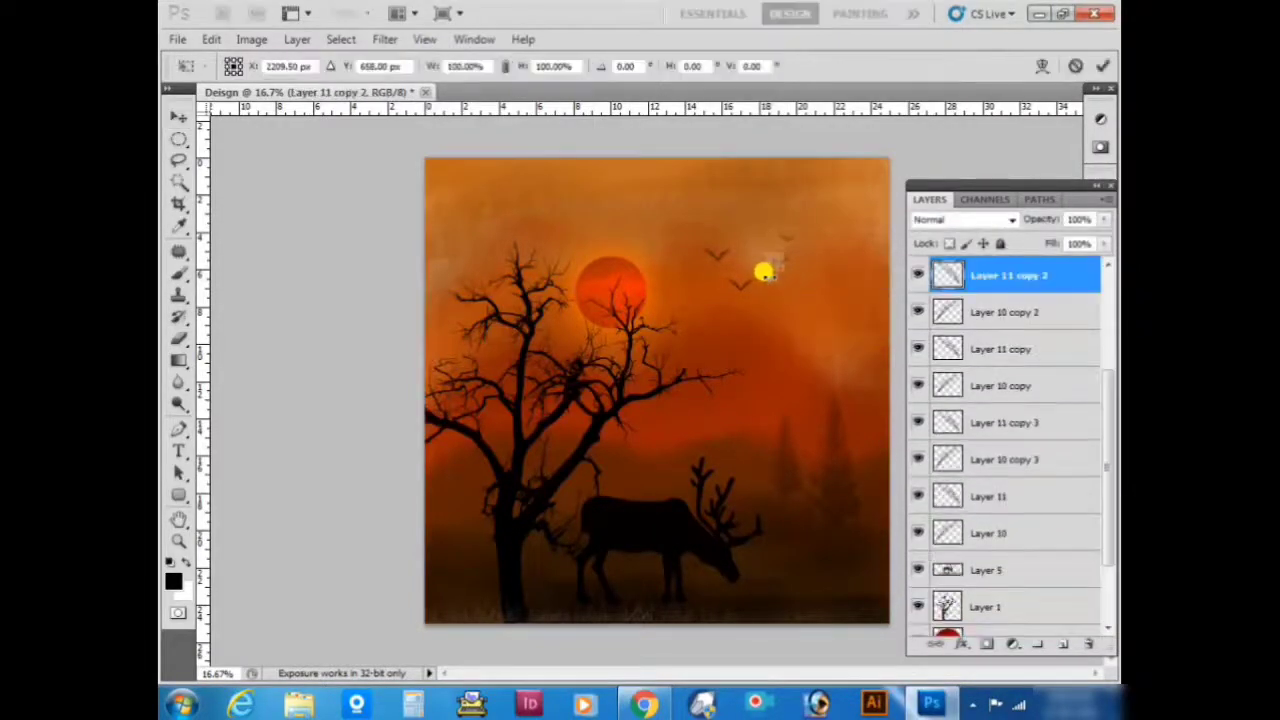
pyautogui.press('Return')
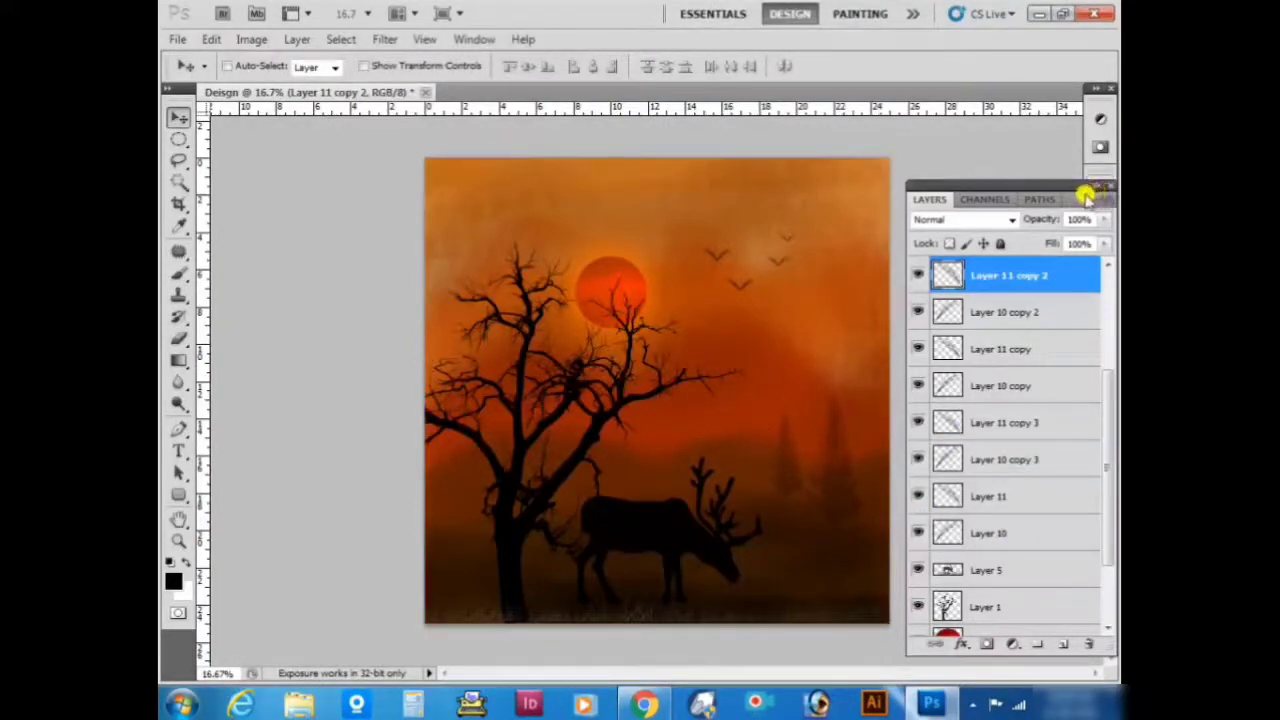
# Save the artwork as Deisgn.psd, accepting the Photoshop format options.
pyautogui.hotkey('ctrl', '-')
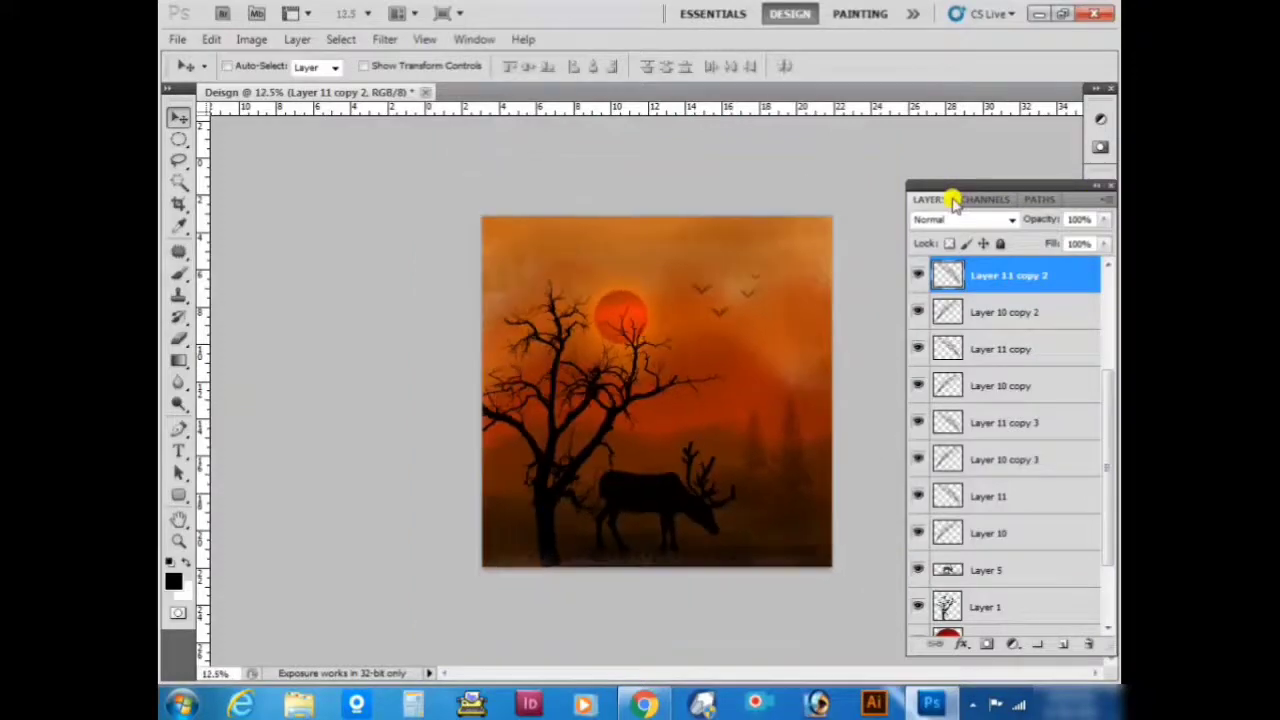
pyautogui.hotkey('ctrl', '+')
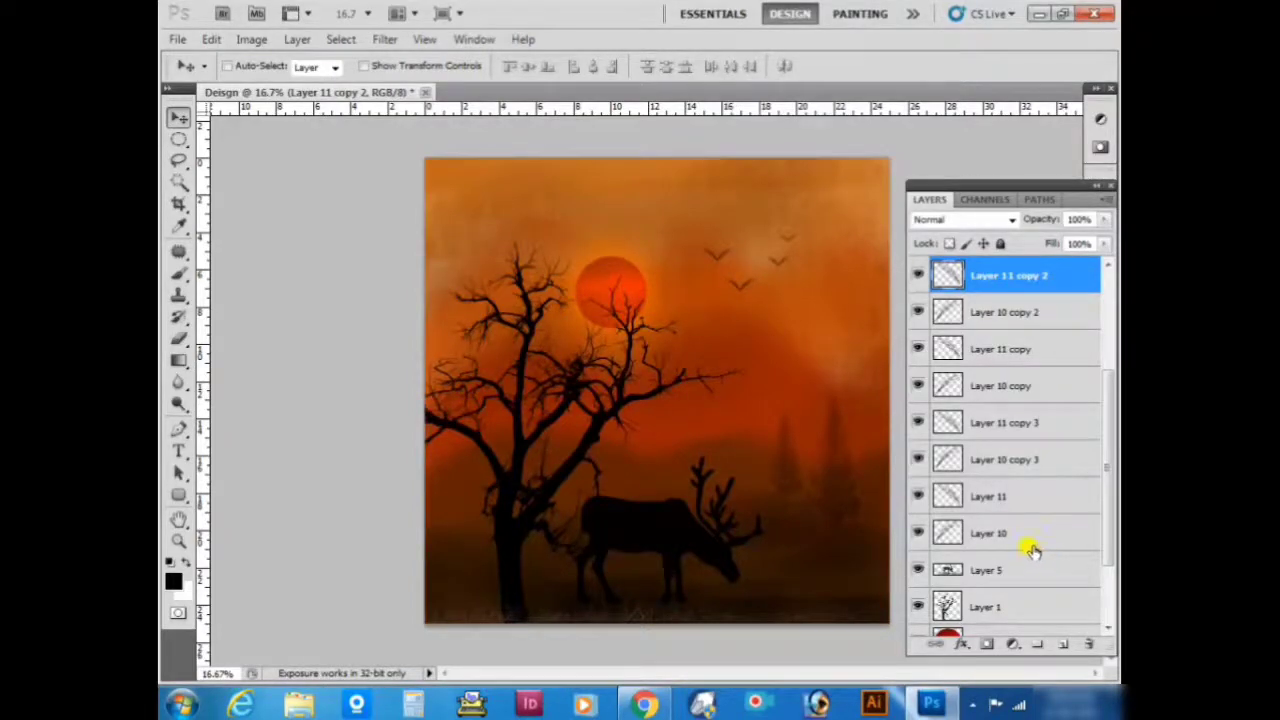
pyautogui.click(178, 40)
pyautogui.click(210, 307)
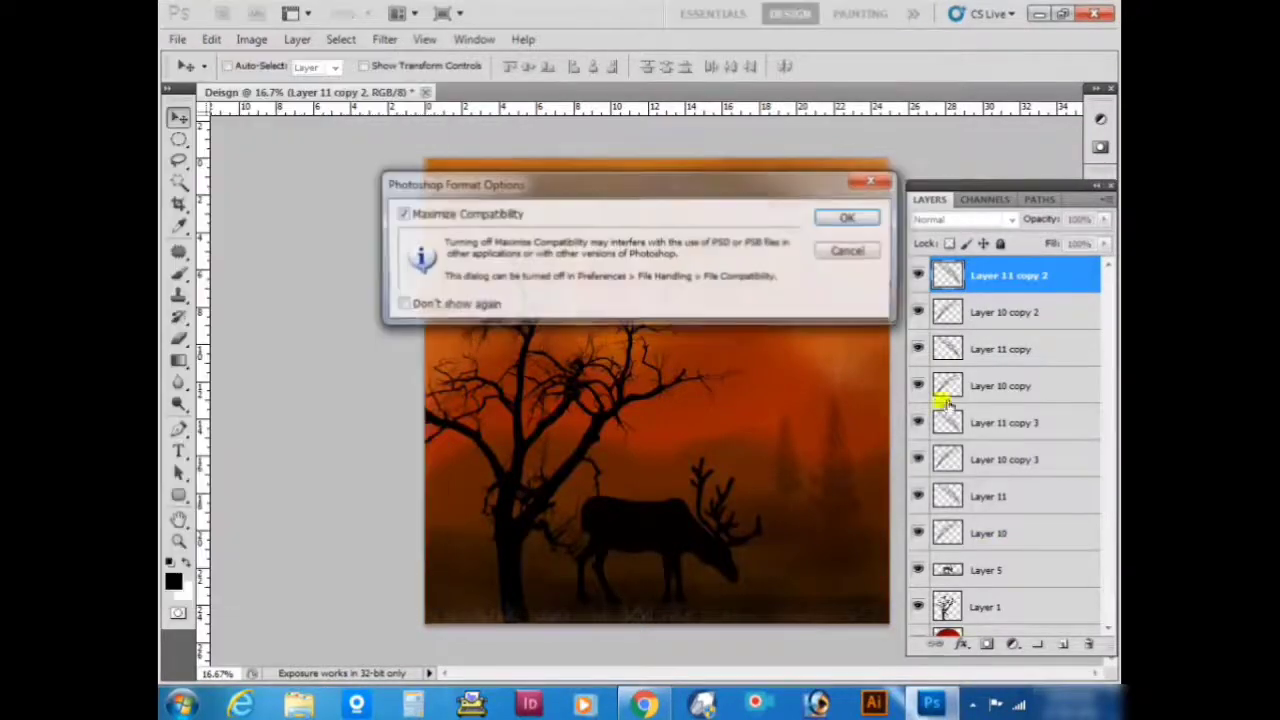
pyautogui.click(843, 217)
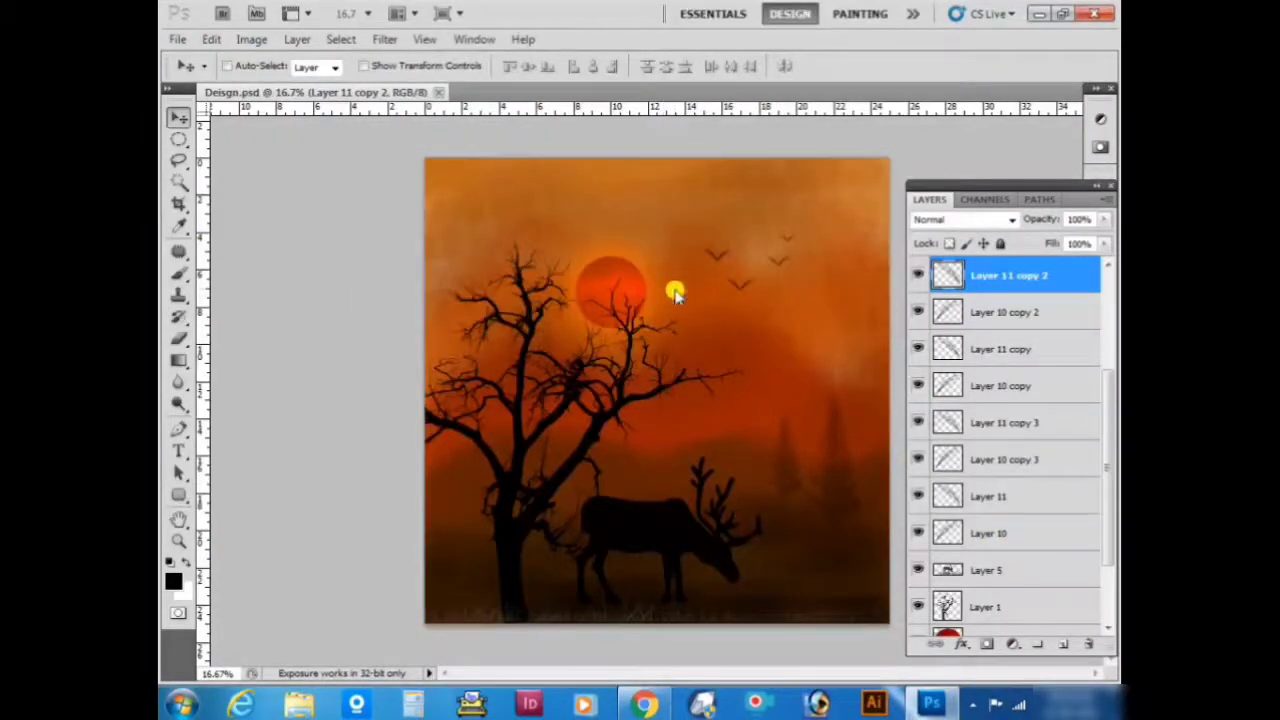
# Save a JPEG copy of the artwork with the default quality settings.
pyautogui.hotkey('ctrl', 'shift', 's')
pyautogui.click(470, 451)
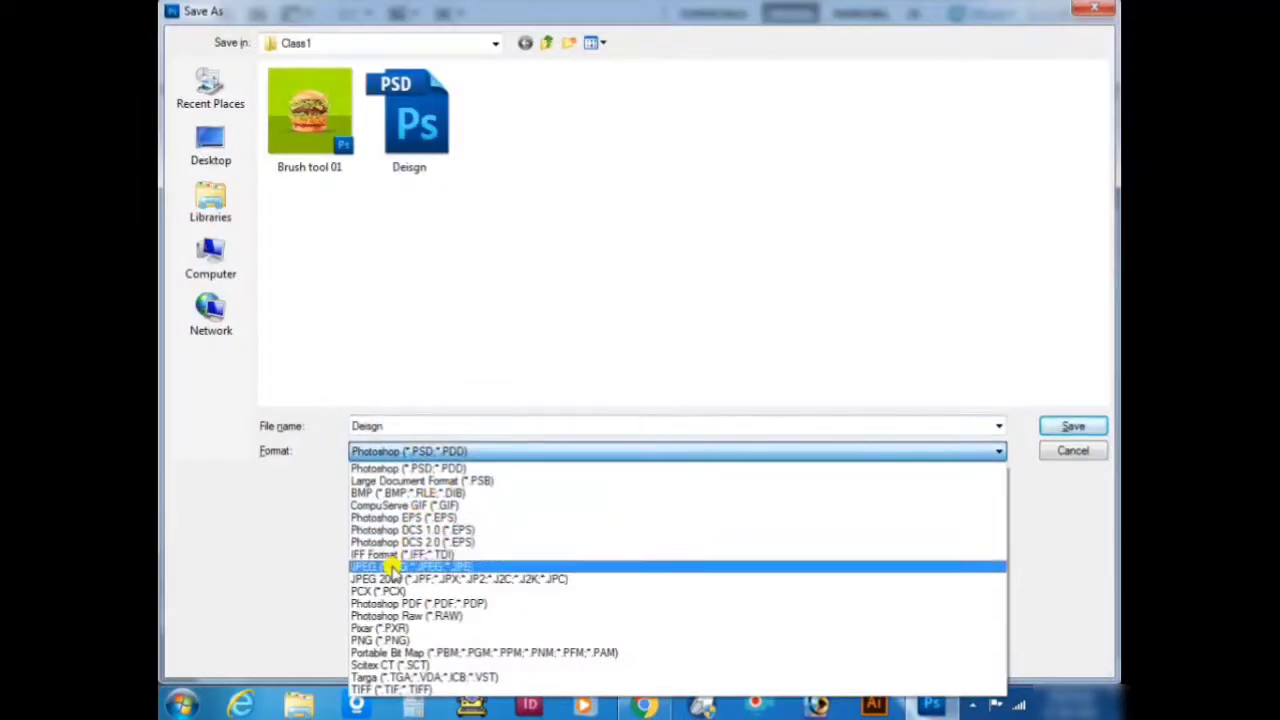
pyautogui.click(395, 566)
pyautogui.click(1070, 428)
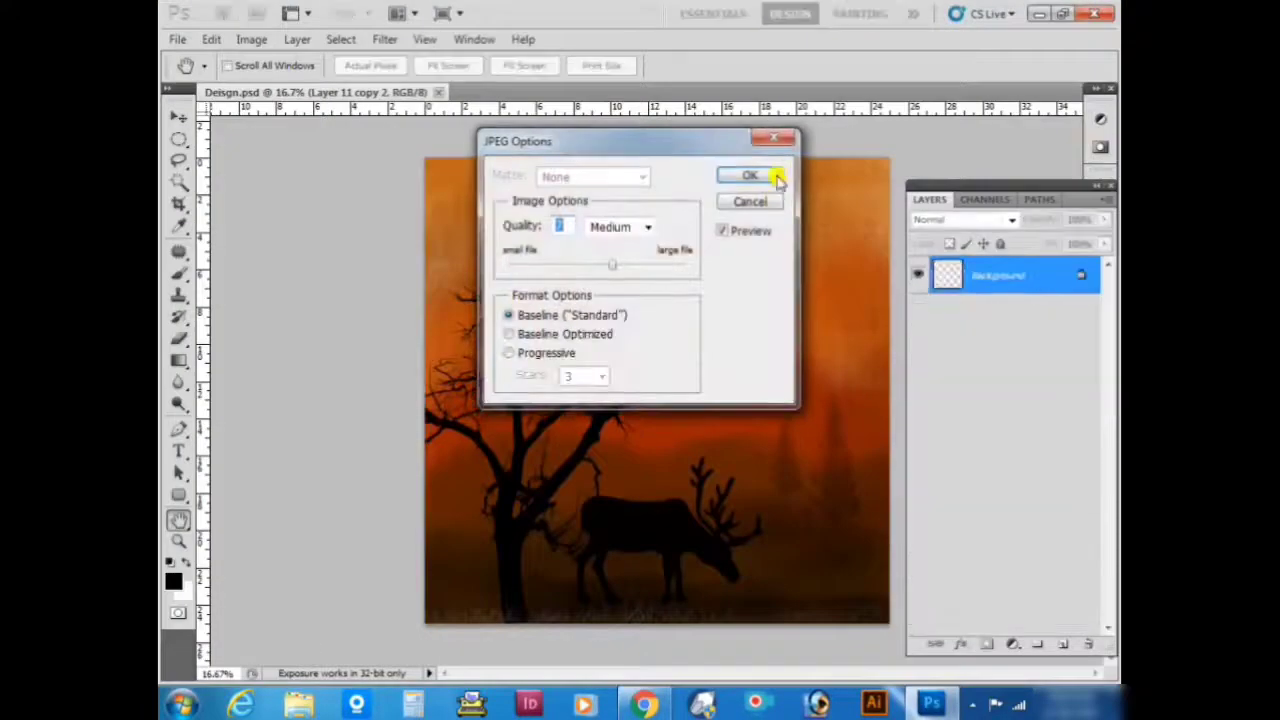
pyautogui.click(772, 177)
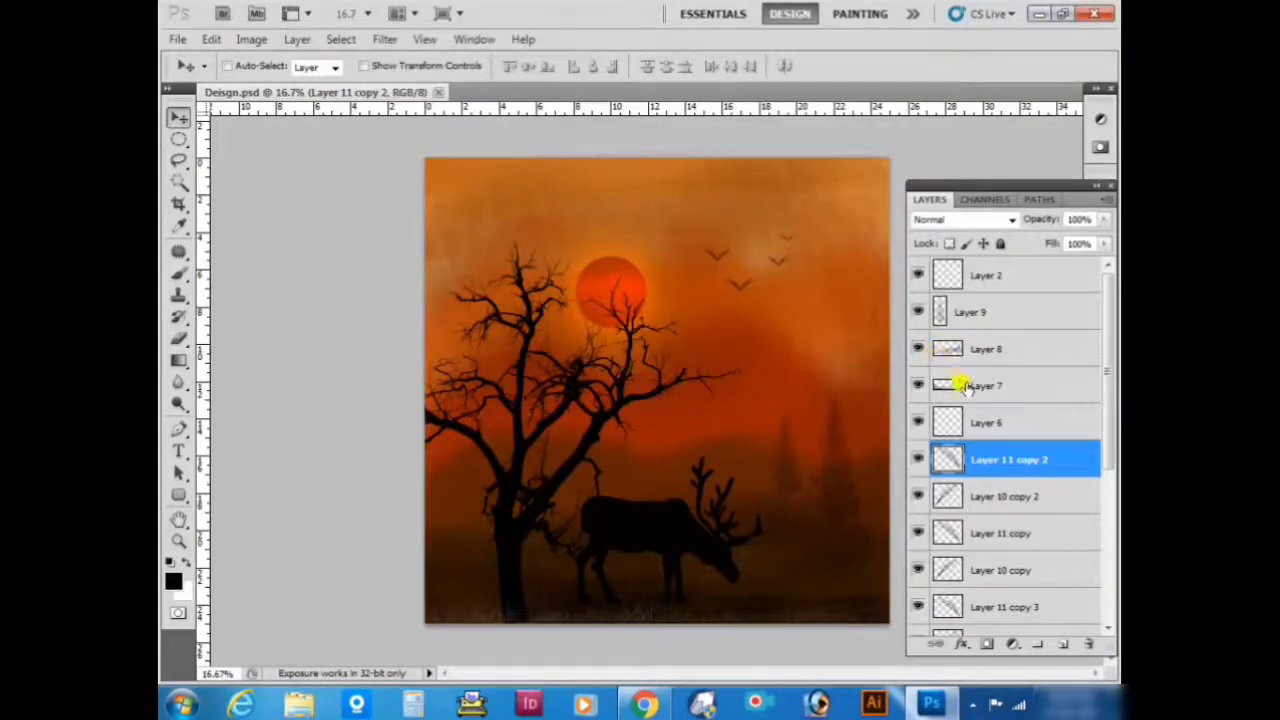
pyautogui.click(1108, 188)
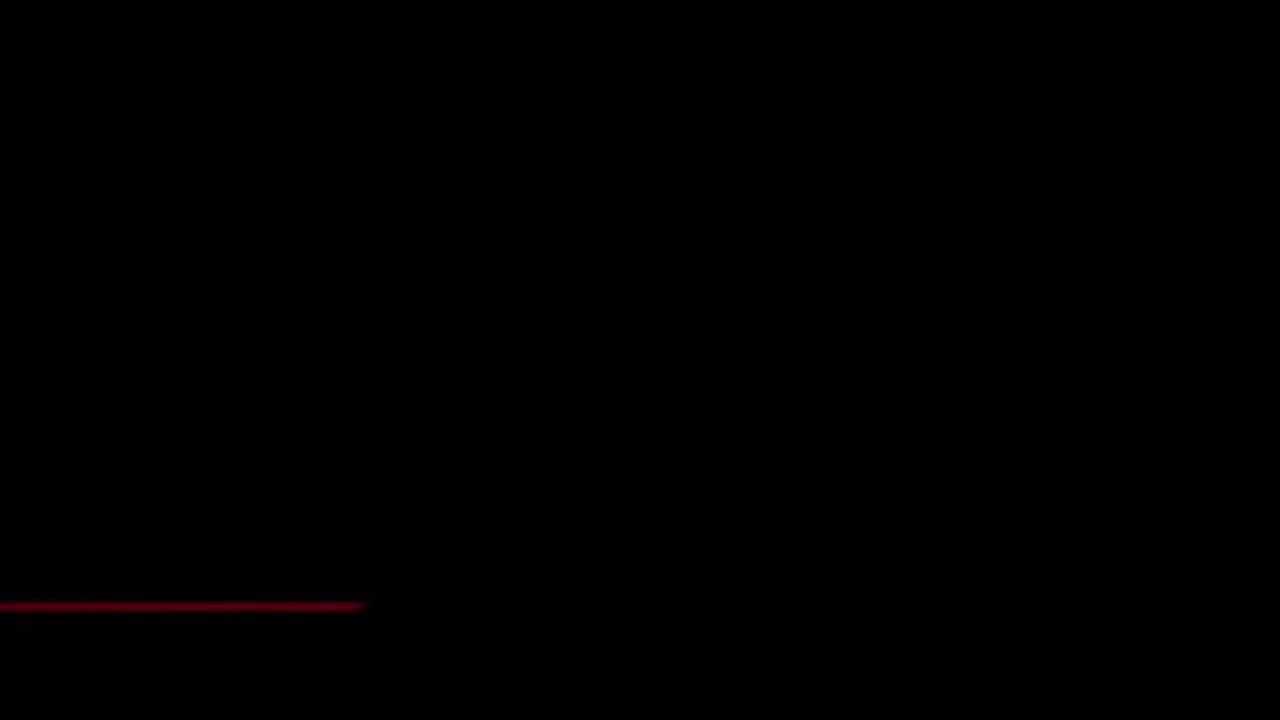